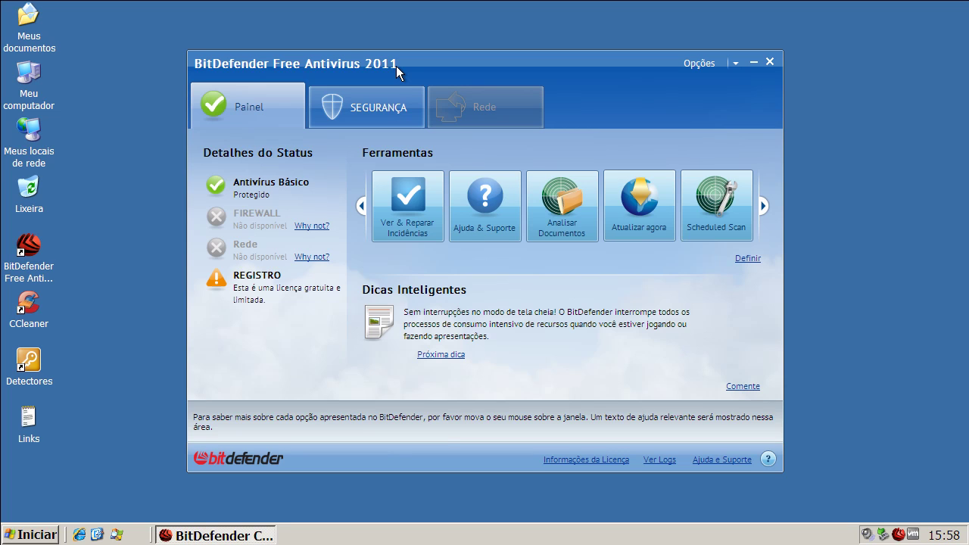
Look through BitDefender's Segurança and Rede sections, returning to the Painel overview
click(399, 111)
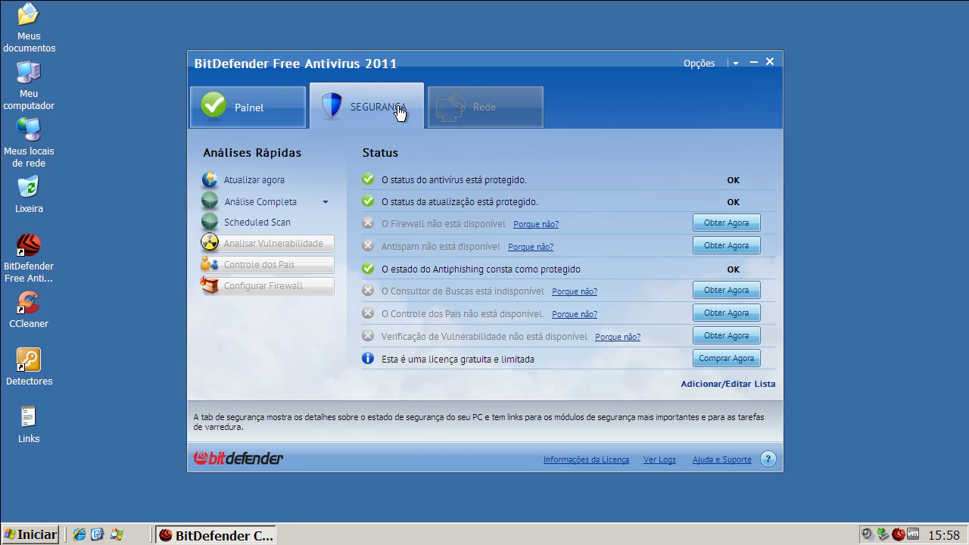
click(515, 121)
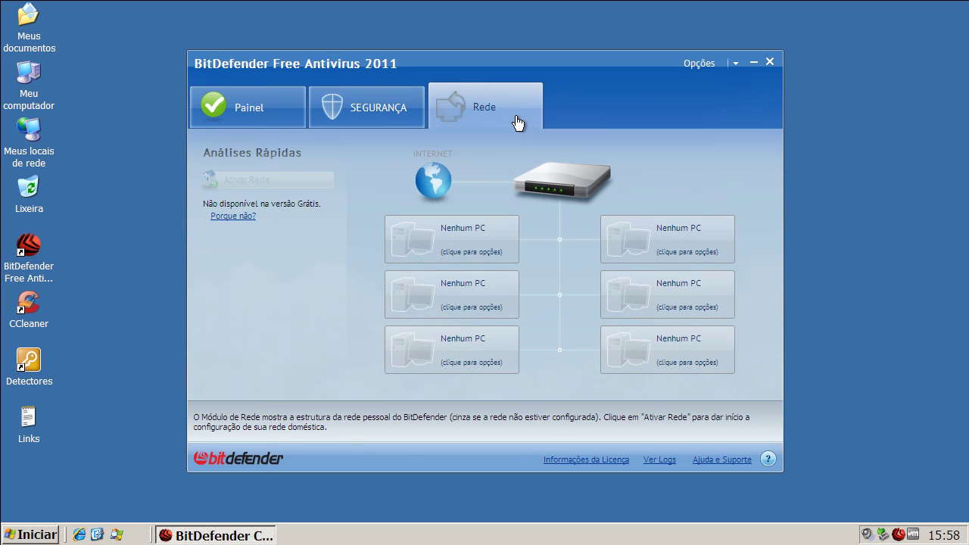
click(270, 110)
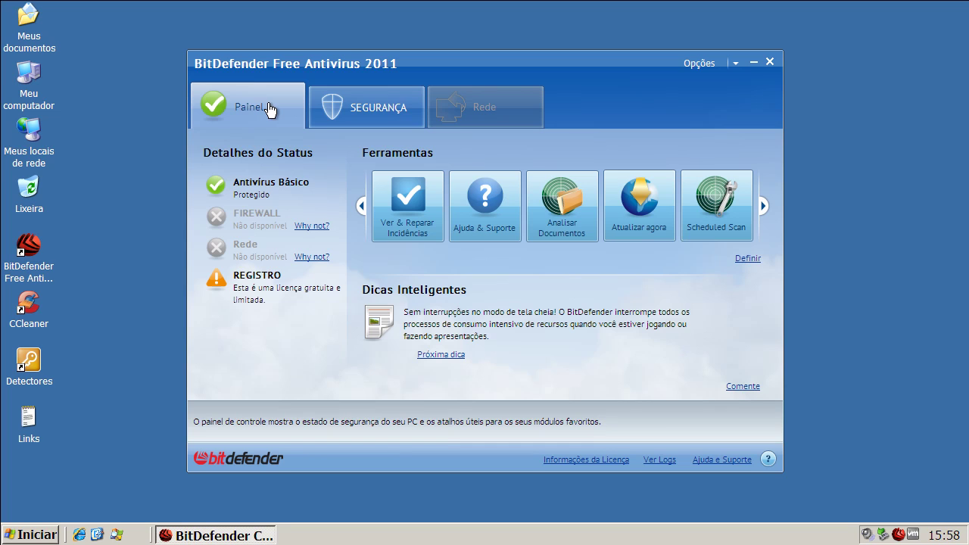
Examine the security settings in BitDefender's Preferências, closing them without any changes
click(712, 64)
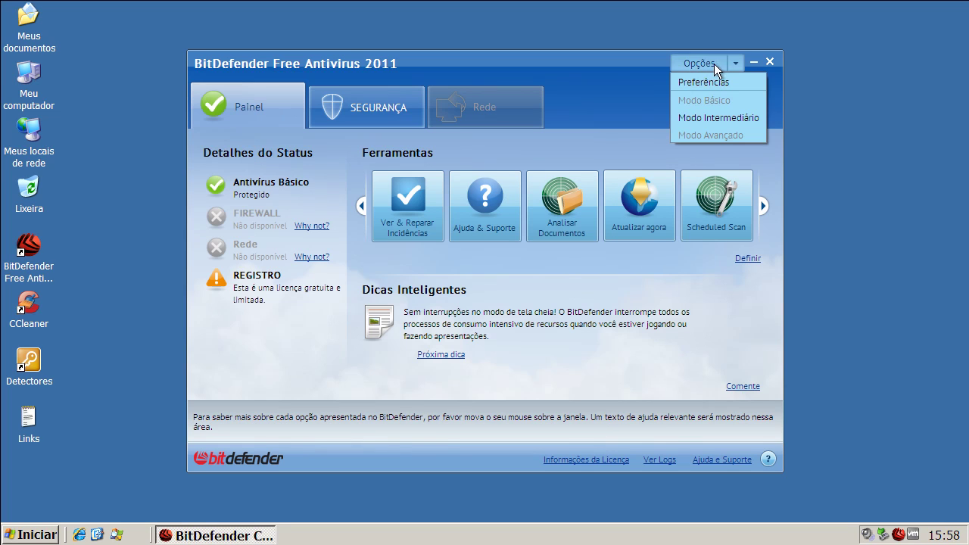
click(724, 79)
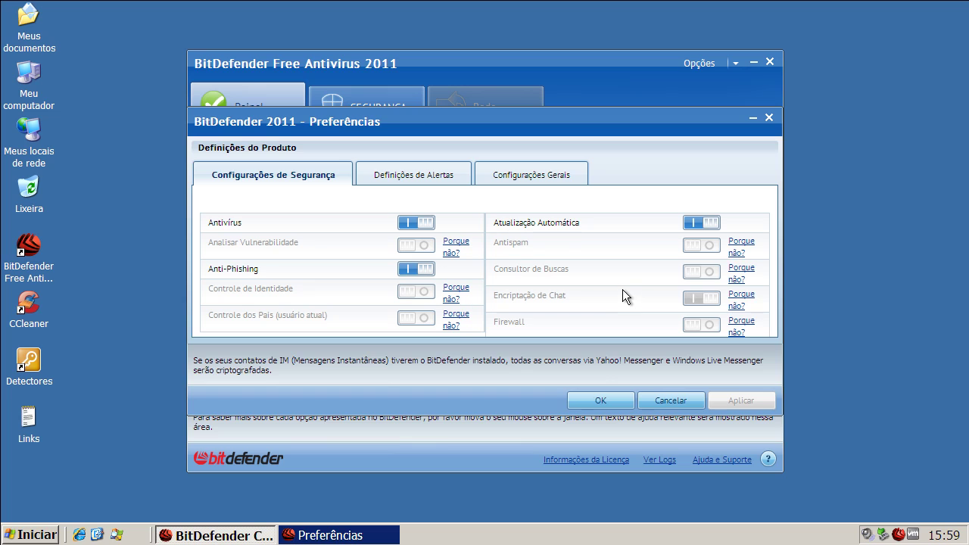
click(767, 120)
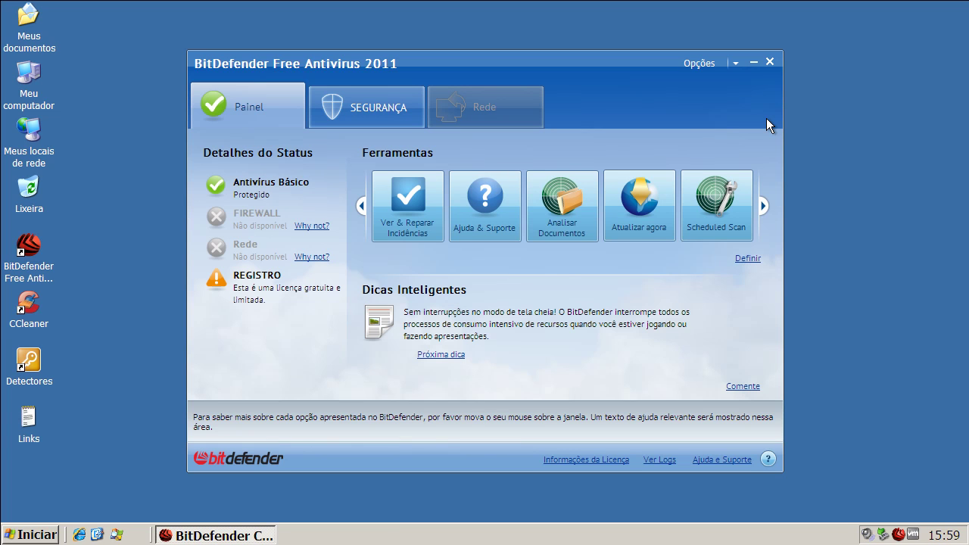
Run a BitDefender update check, dismiss the update screen and close the main BitDefender window
click(620, 219)
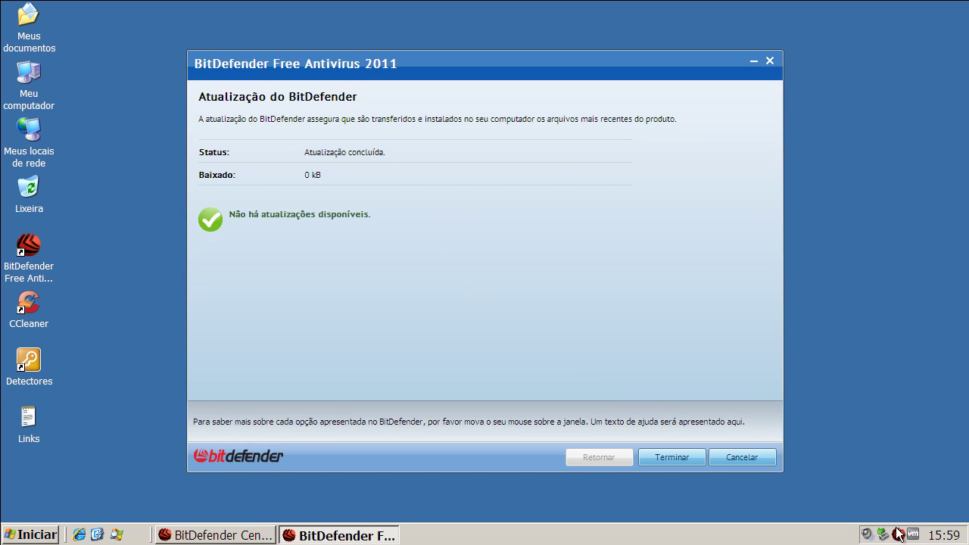
mouse_move(900, 535)
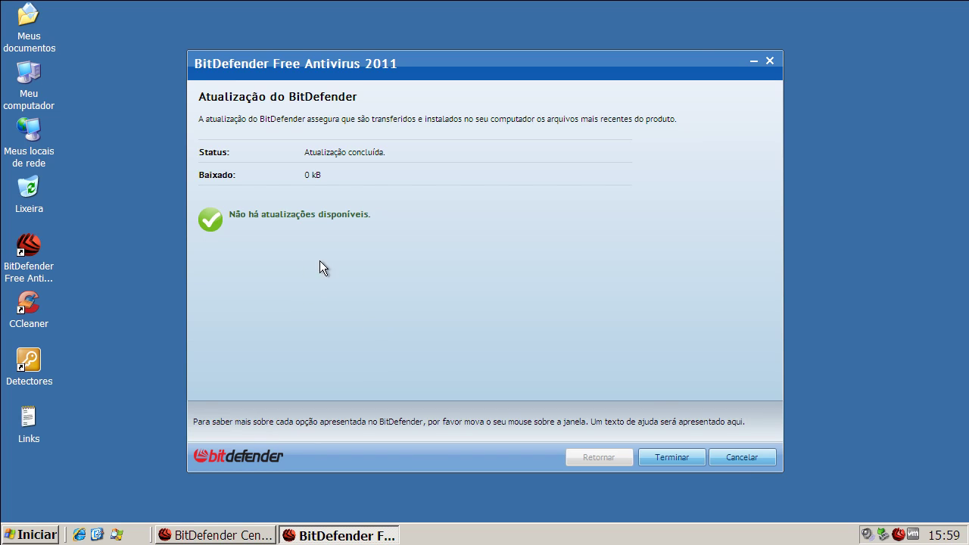
click(732, 460)
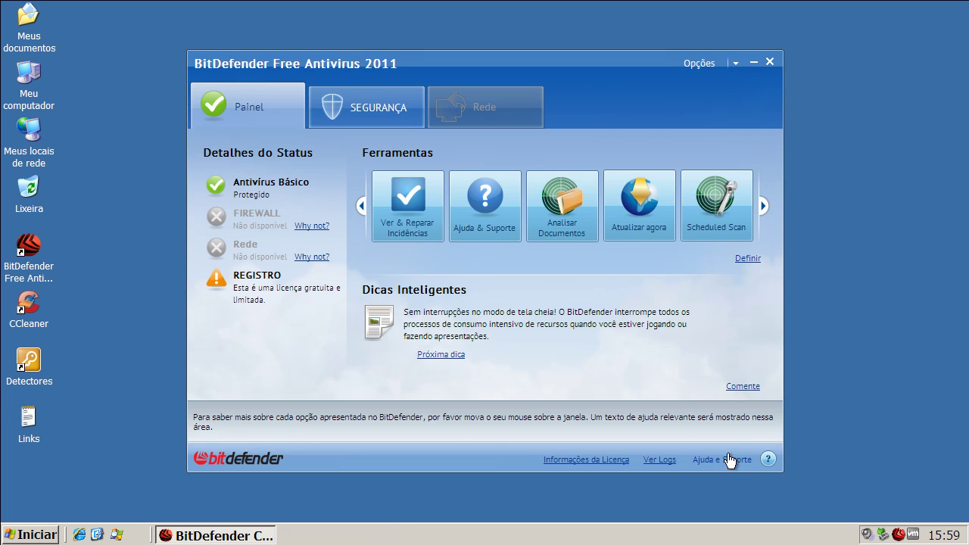
click(770, 62)
Open Process Explorer and examine the running processes whose company name is BitDefender S.R.L
click(117, 535)
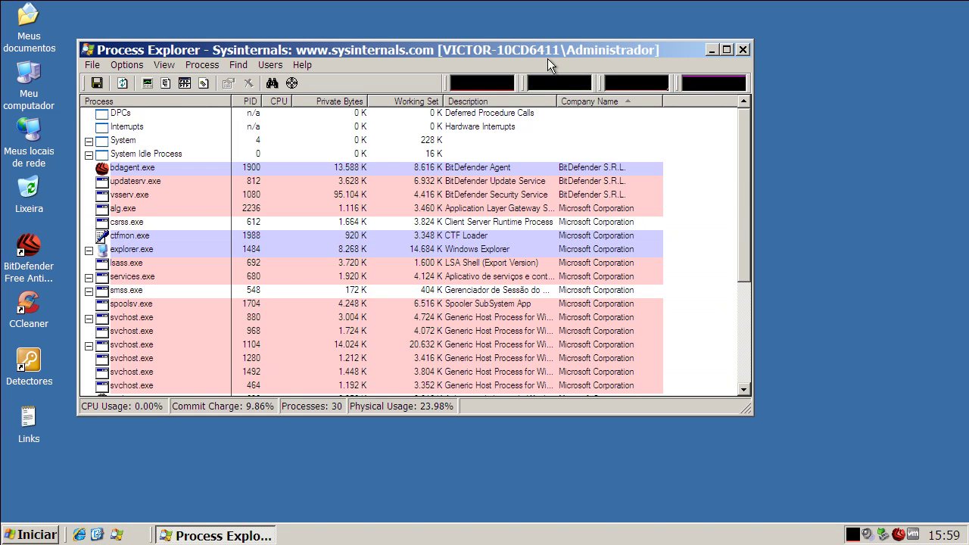
click(604, 169)
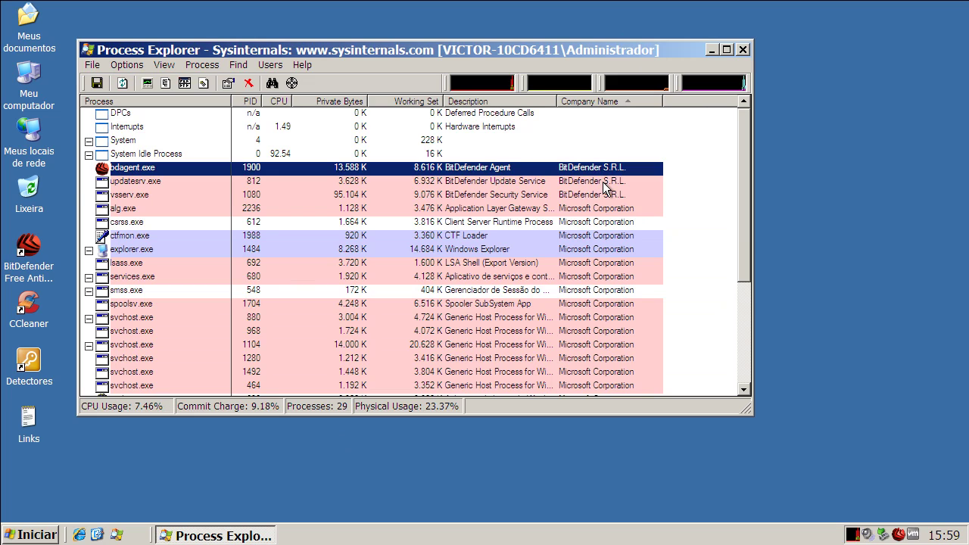
click(601, 184)
click(601, 194)
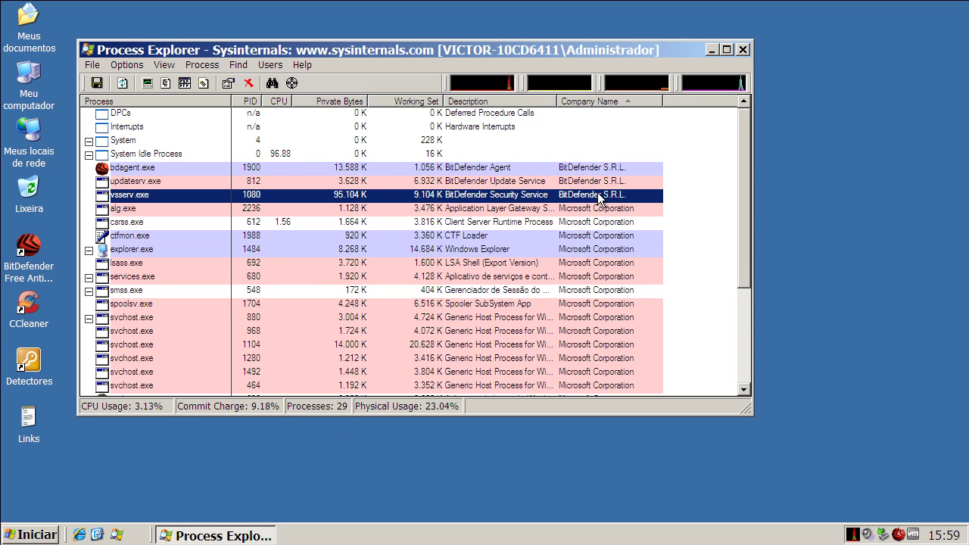
click(590, 169)
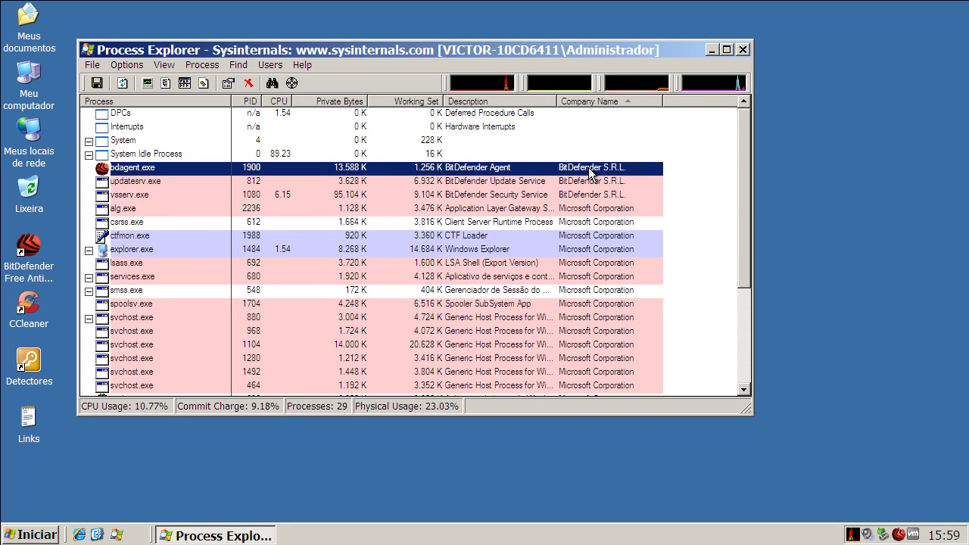
click(590, 183)
click(589, 195)
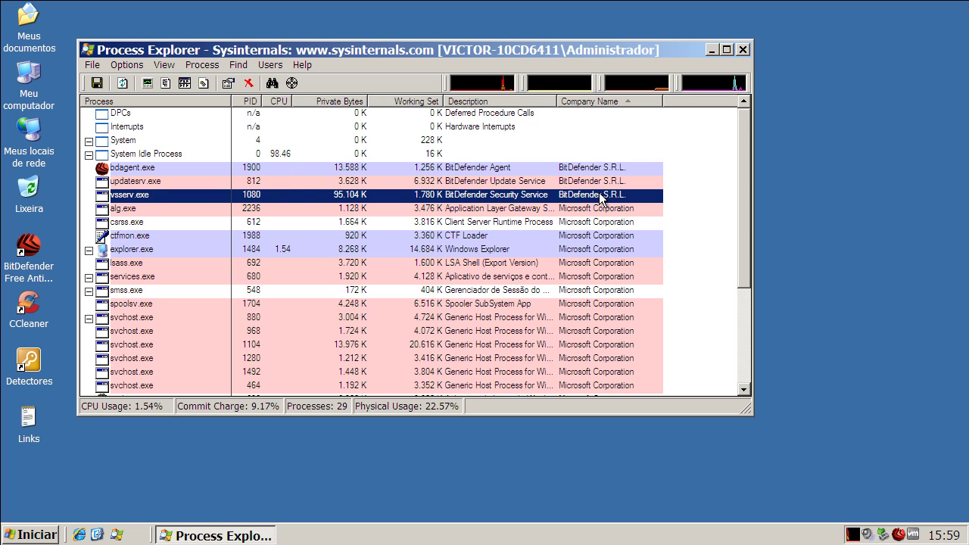
click(618, 104)
click(619, 104)
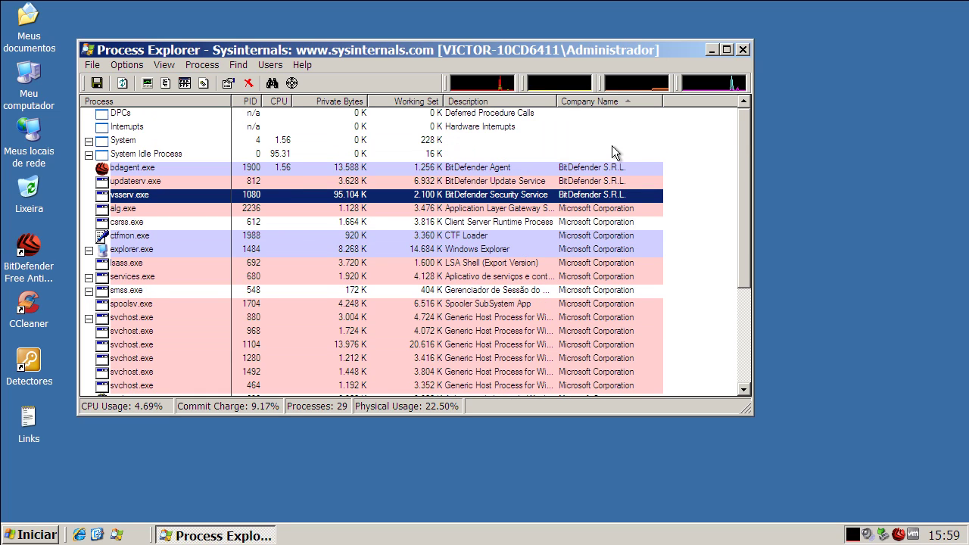
Examine the working set memory of updatesrv.exe, vsserv.exe and bdagent.exe, and minimize Process Explorer
click(439, 185)
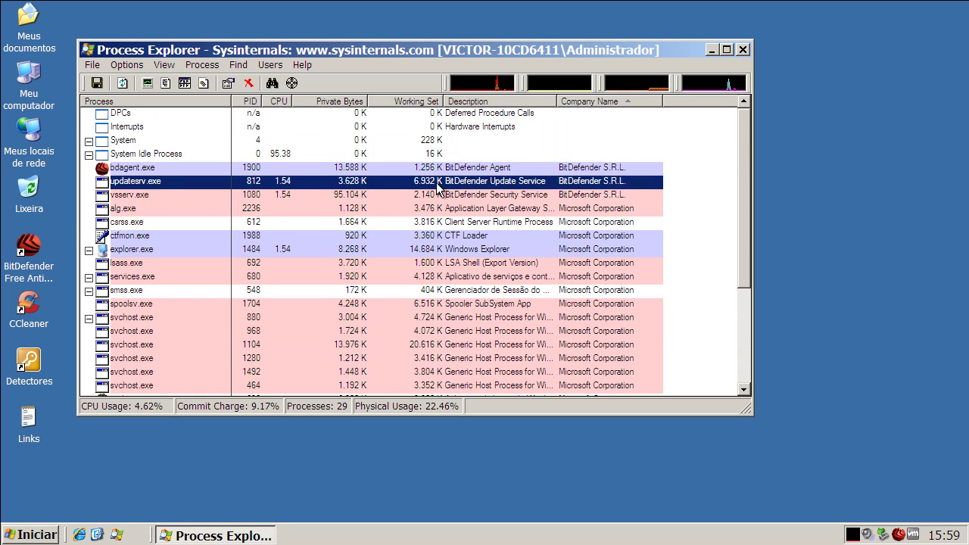
click(438, 195)
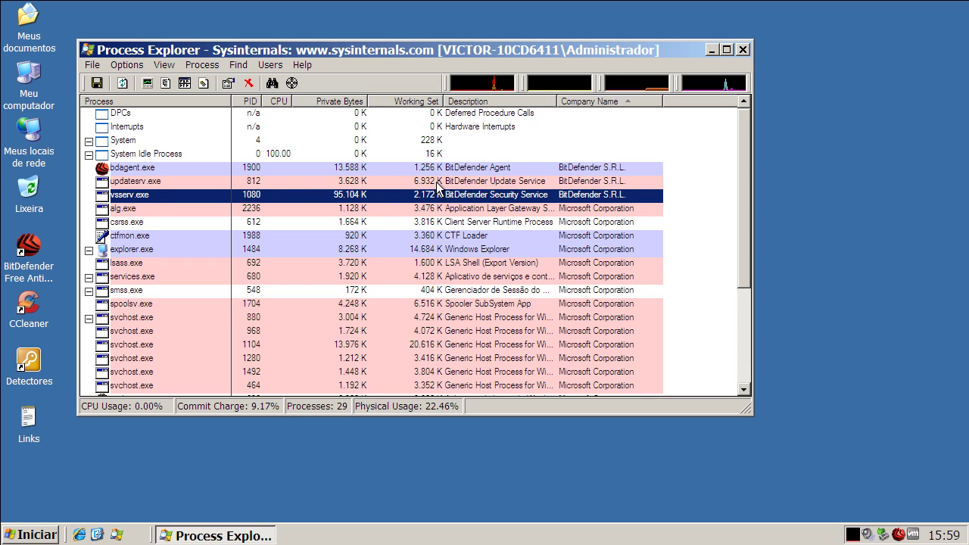
click(438, 186)
click(437, 197)
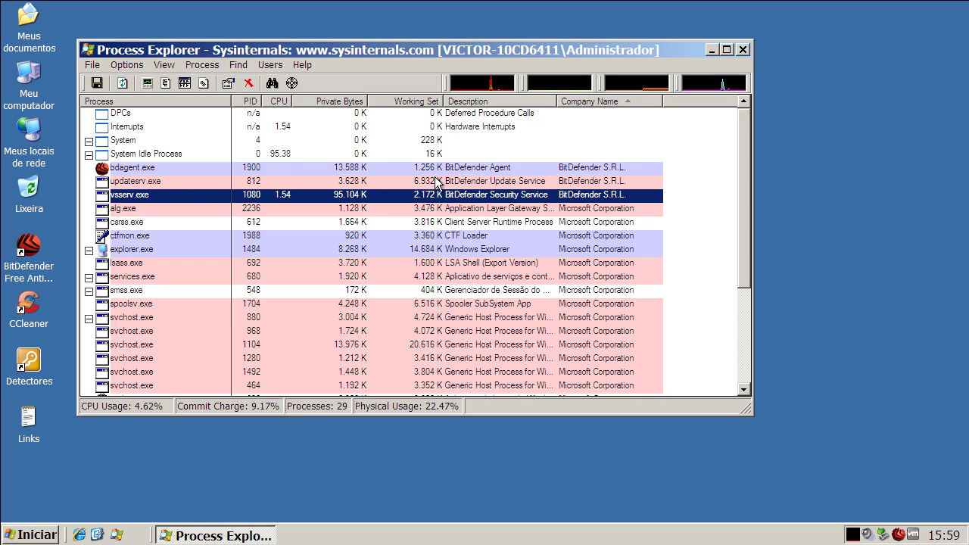
click(438, 170)
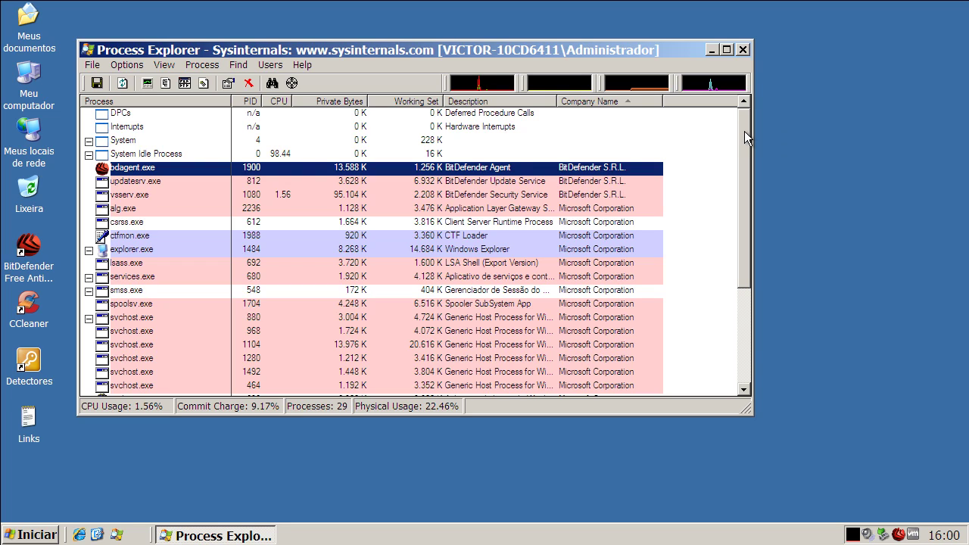
click(714, 49)
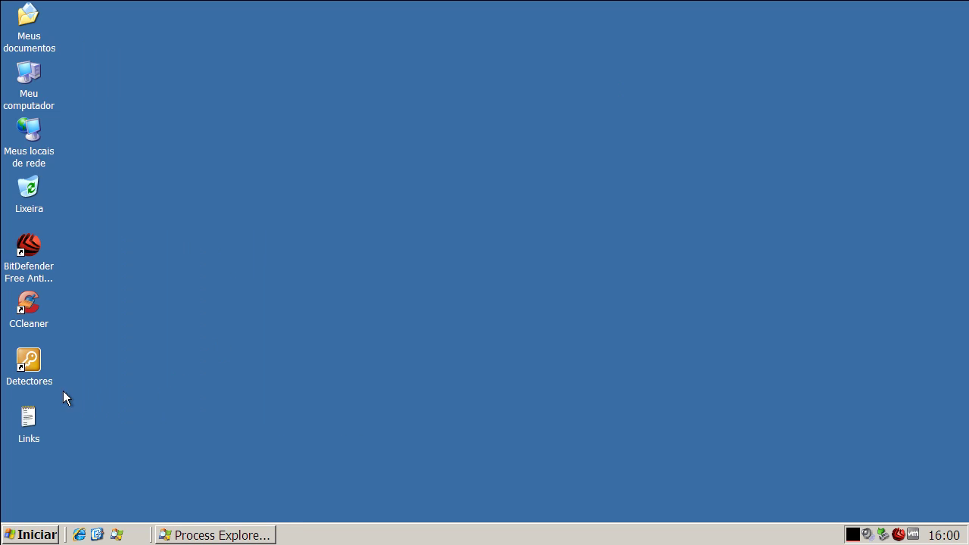
Copy the link for-advanced-cfg1.com/monte-karlo/us.exe from the Links text file and minimize the file
double_click(34, 417)
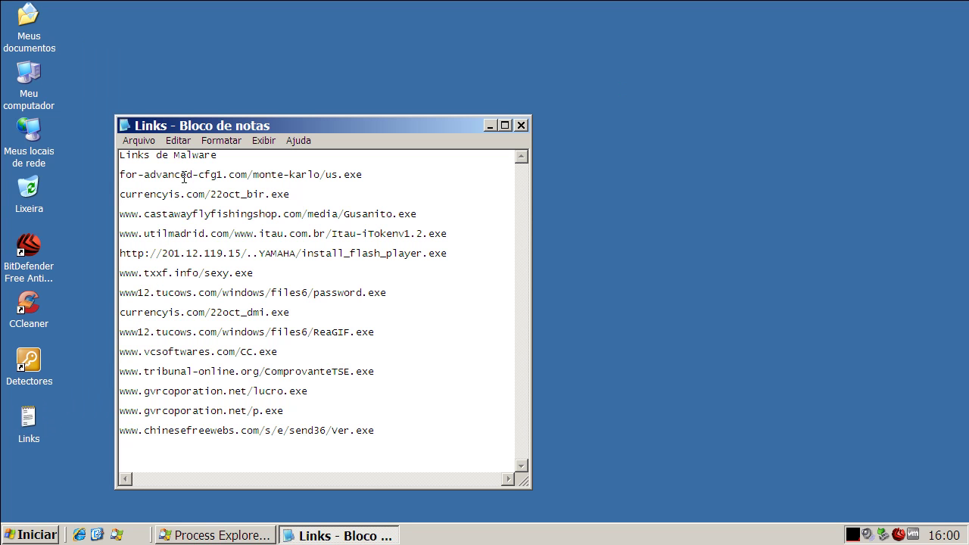
double_click(184, 175)
right_click(184, 176)
click(212, 223)
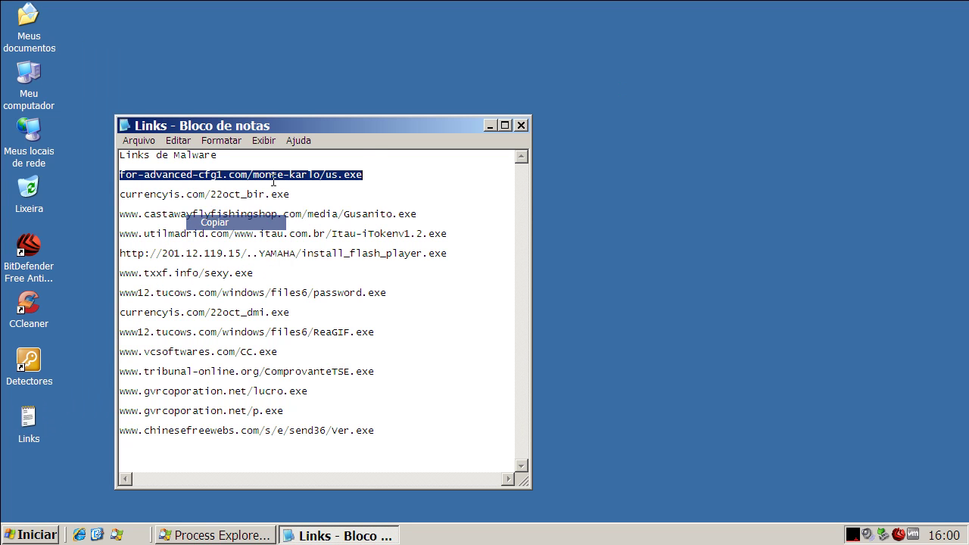
click(486, 126)
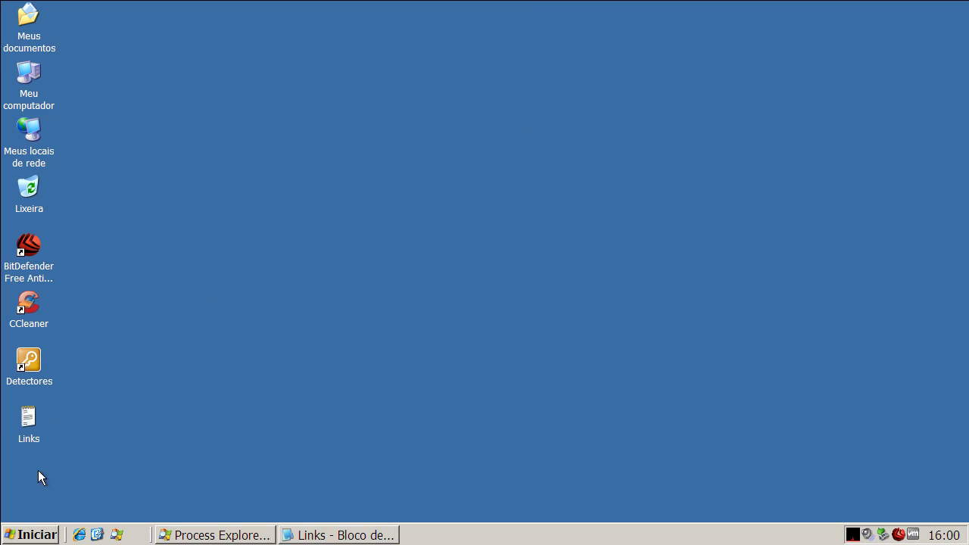
Open Internet Explorer and view the options offered by its AntiPhishing toolbar
click(79, 535)
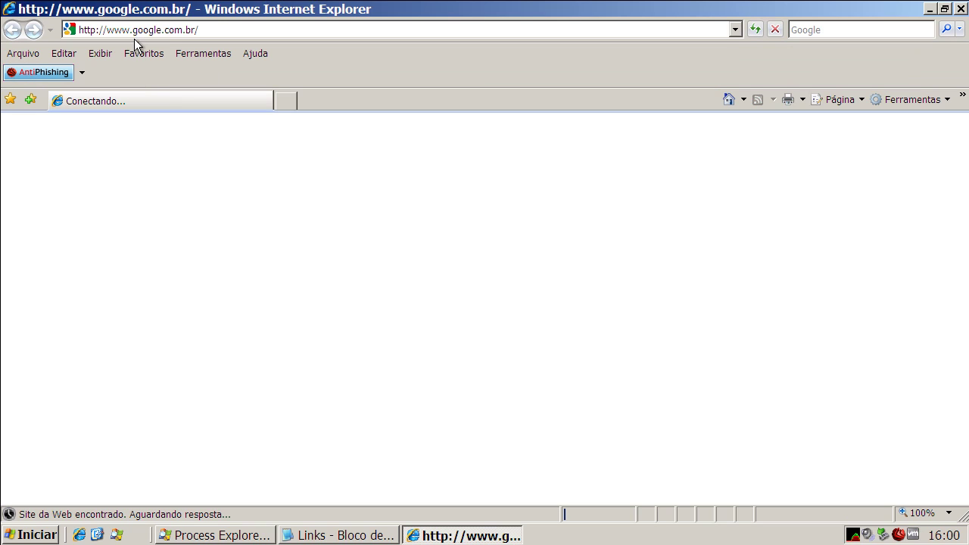
click(83, 74)
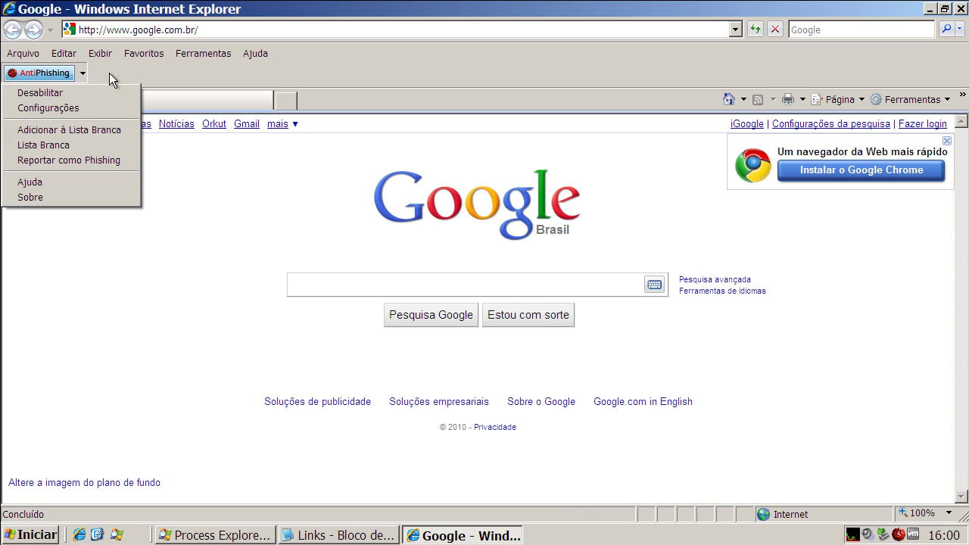
click(106, 67)
Load the copied for-advanced-cfg1.com/monte-karlo/us.exe address in the browser and run the downloaded us.exe despite the security warning
click(149, 30)
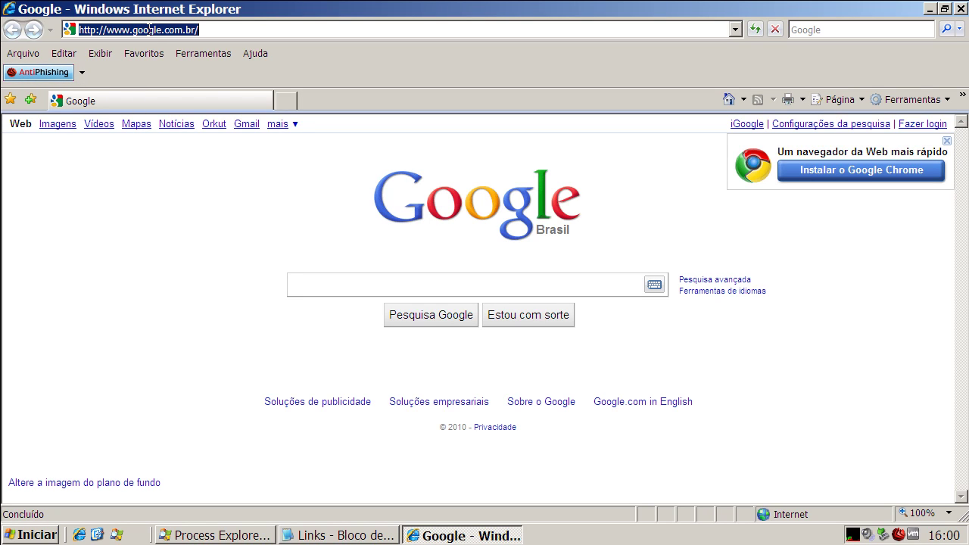
key(ctrl+v)
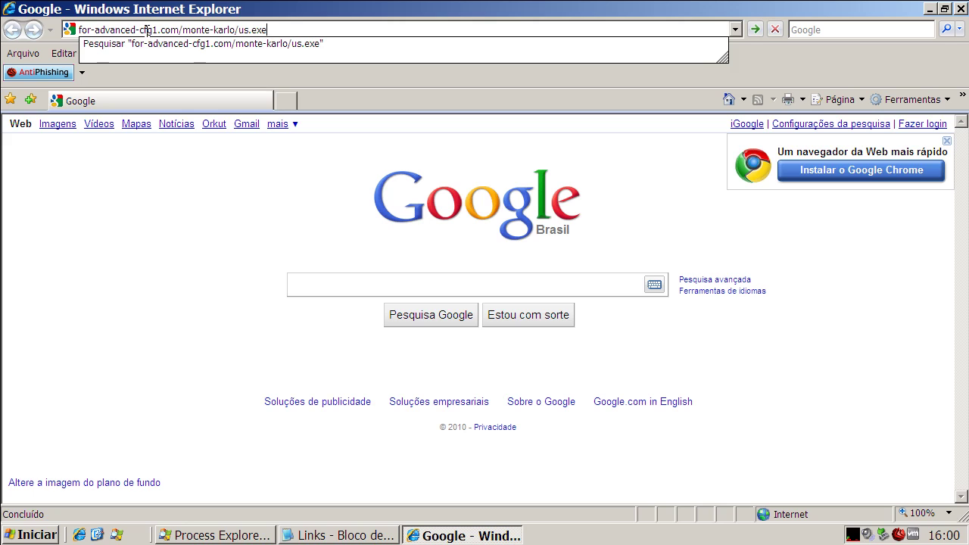
key(Return)
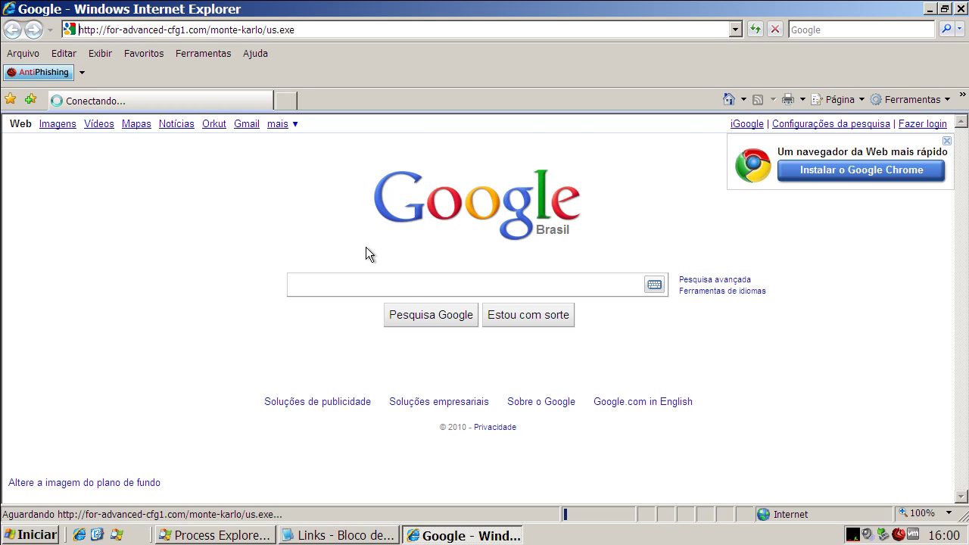
click(452, 276)
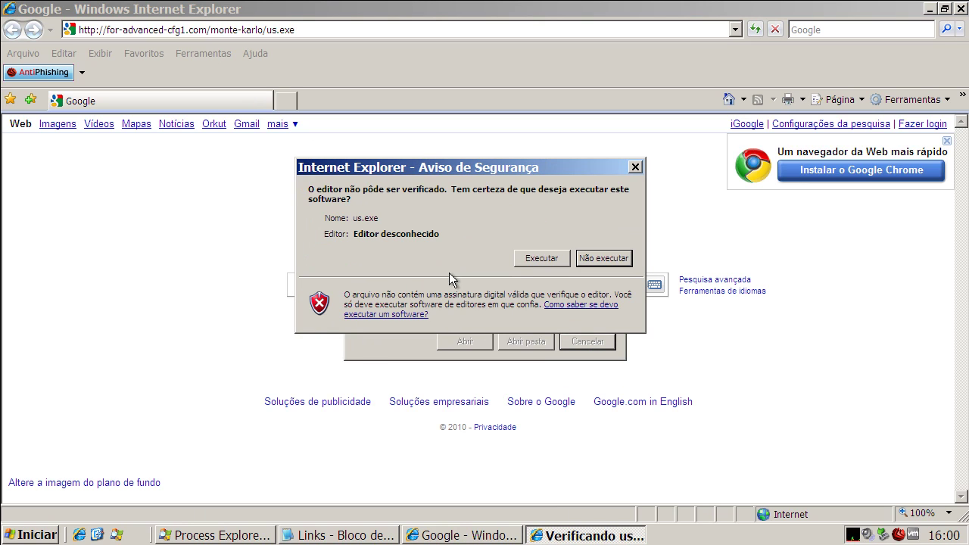
click(543, 259)
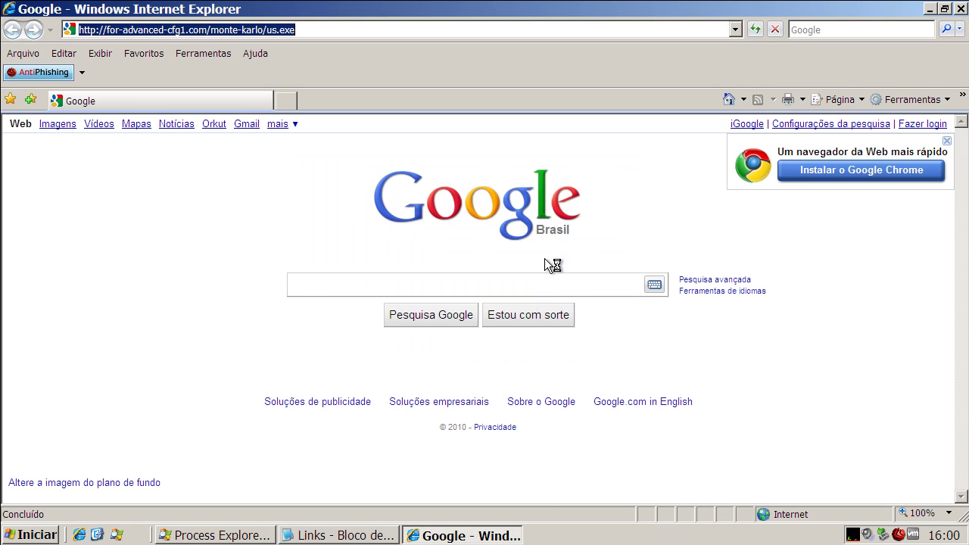
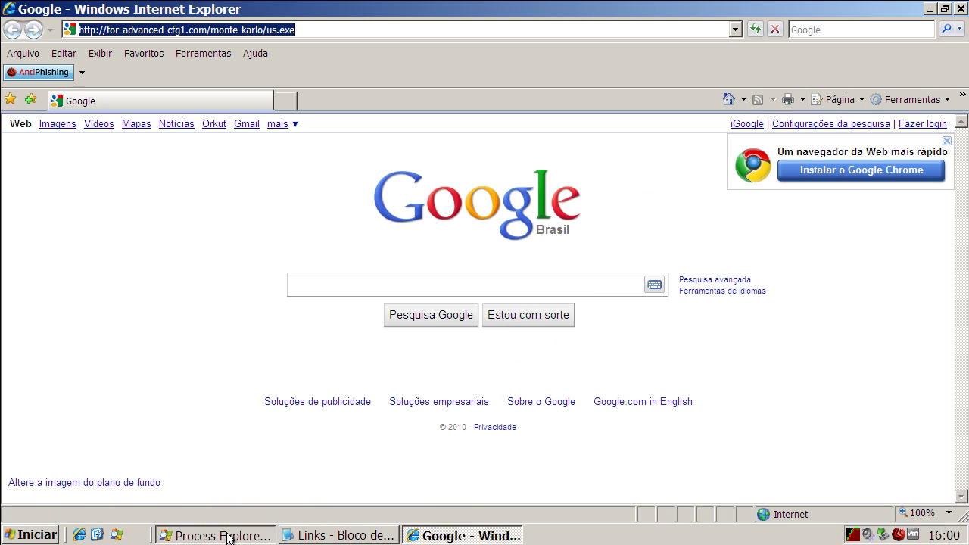
Check the running processes and the I/O activity graph in Process Explorer after launching us.exe
click(227, 536)
drag(744, 274, 741, 238)
mouse_move(703, 89)
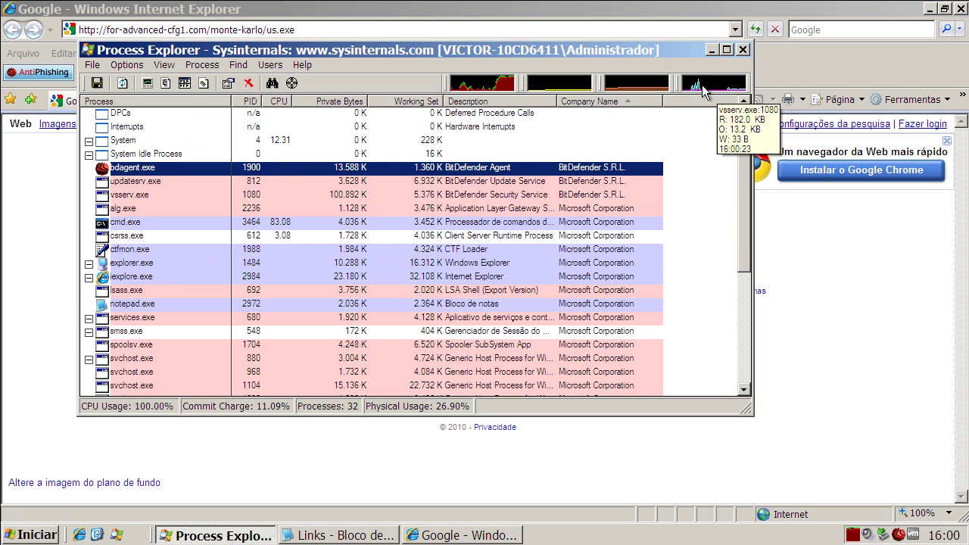
click(325, 481)
Copy the currencyis.com/22oct_bir.exe link from the Links text file
click(362, 534)
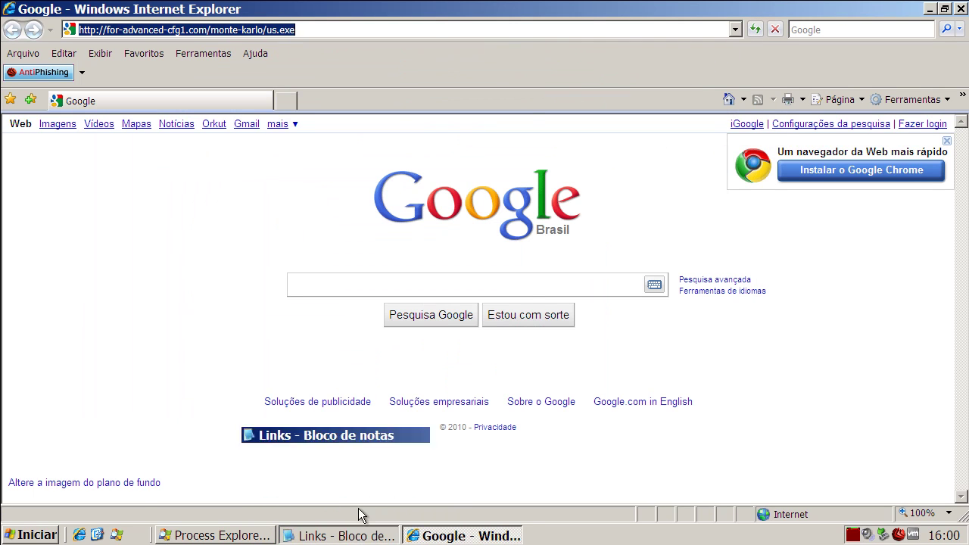
click(219, 194)
double_click(219, 194)
right_click(220, 195)
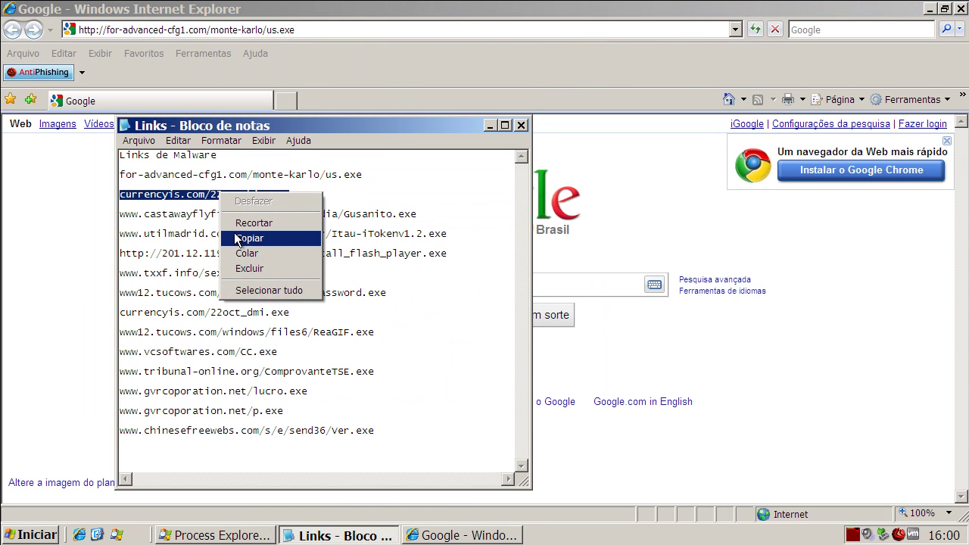
click(236, 240)
Load the copied currencyis.com/22oct_bir.exe address in Internet Explorer and return to the browser's home page
click(235, 51)
click(185, 33)
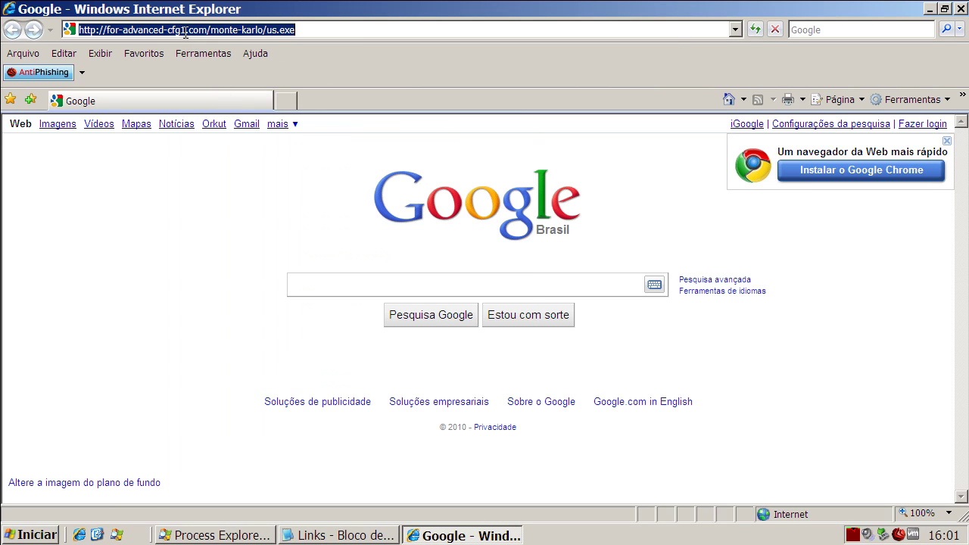
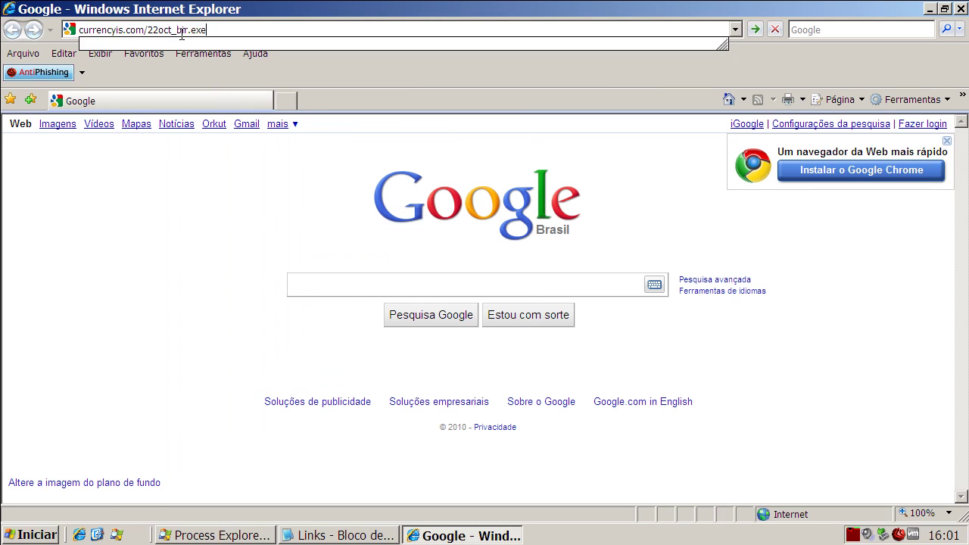
click(182, 33)
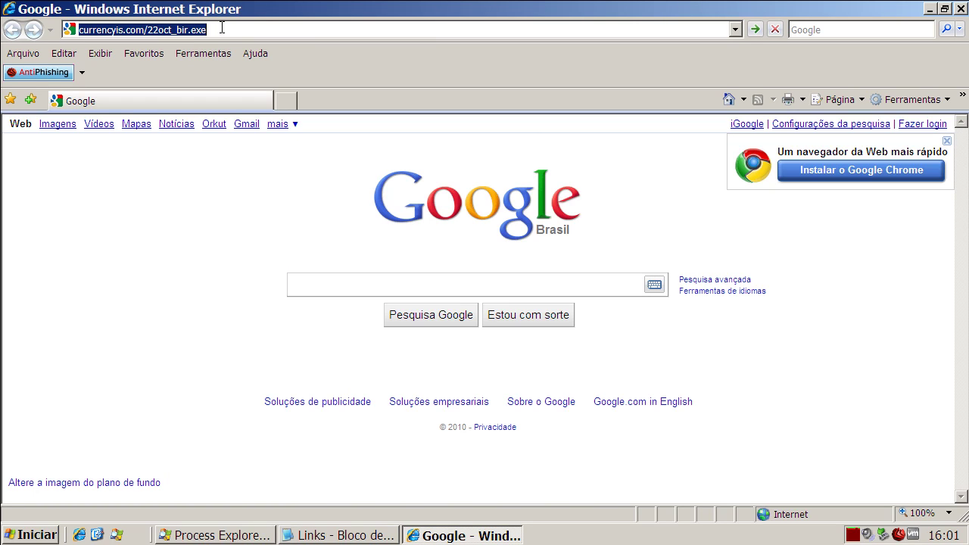
key(Return)
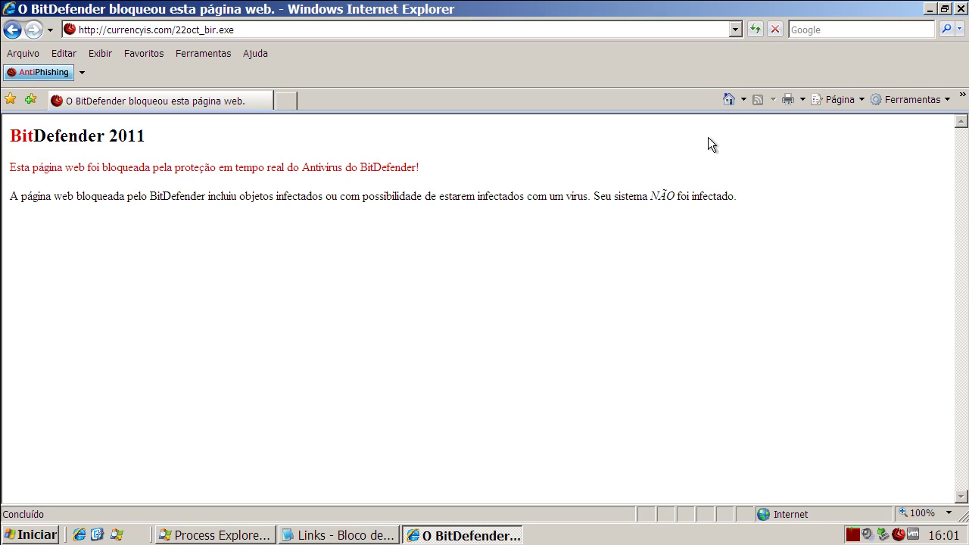
click(723, 103)
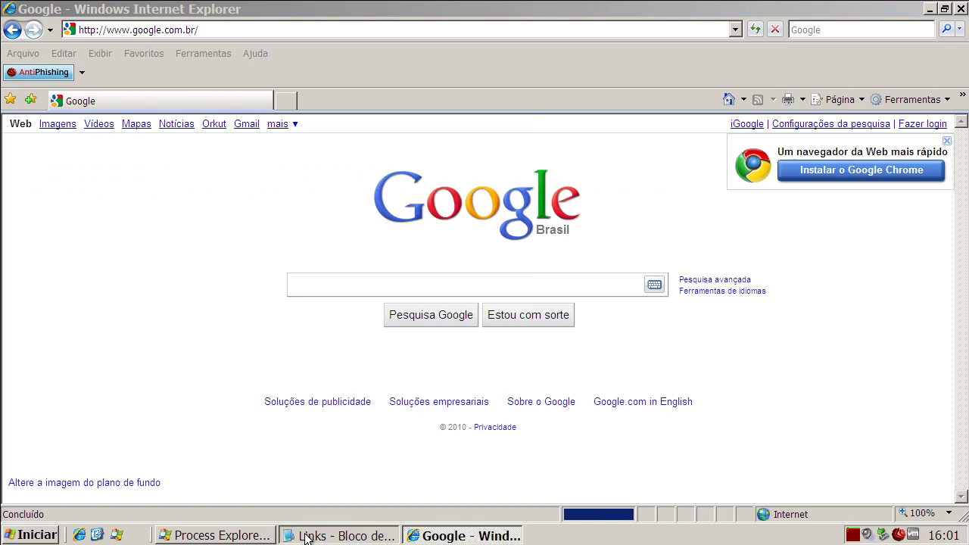
click(307, 535)
double_click(255, 214)
right_click(255, 215)
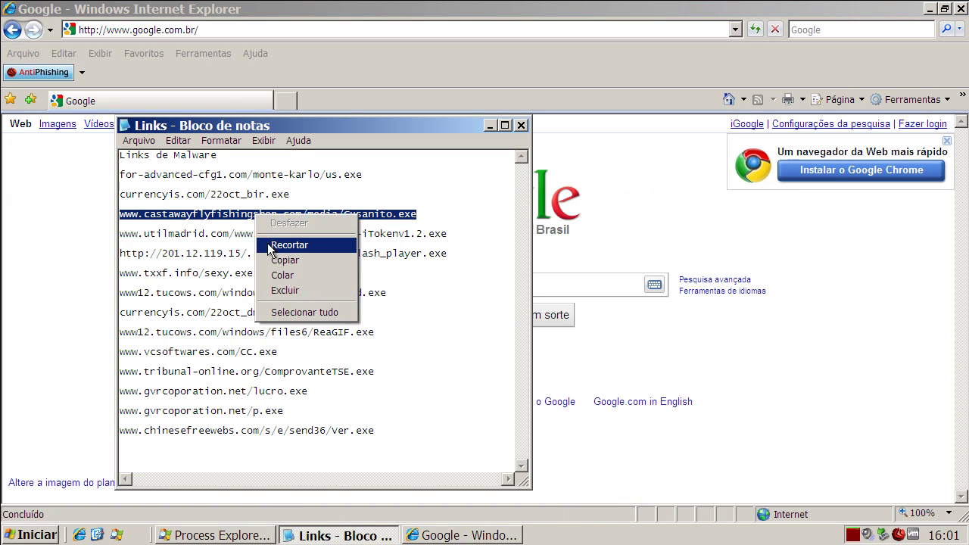
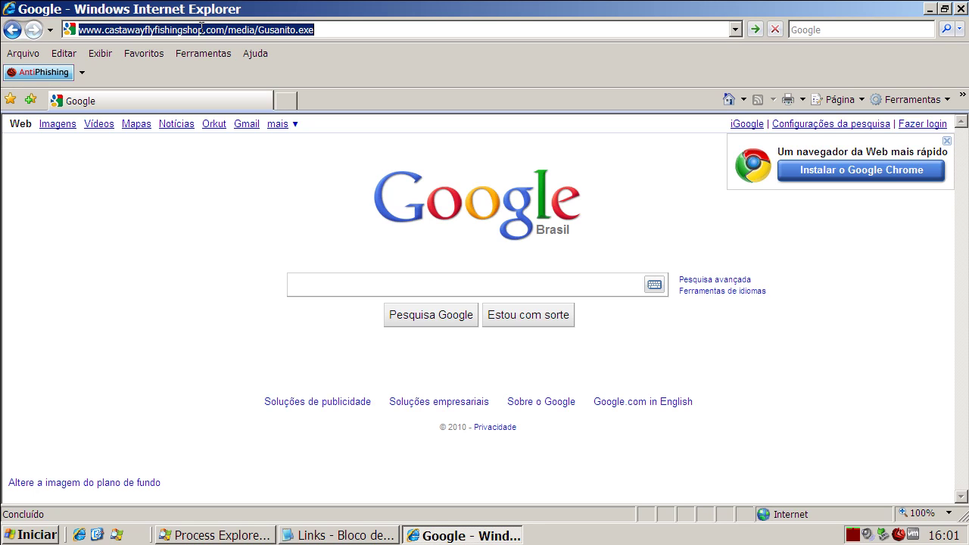
key(Return)
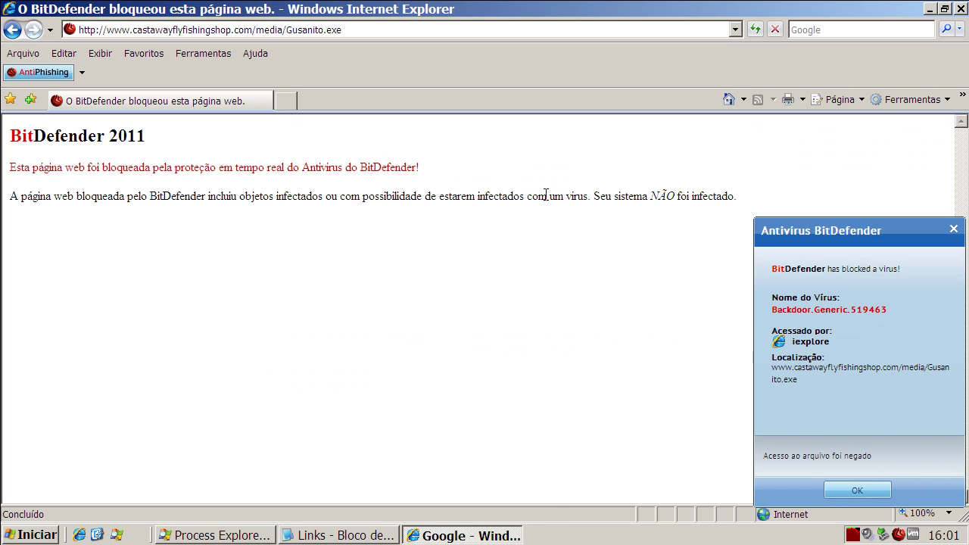
click(844, 491)
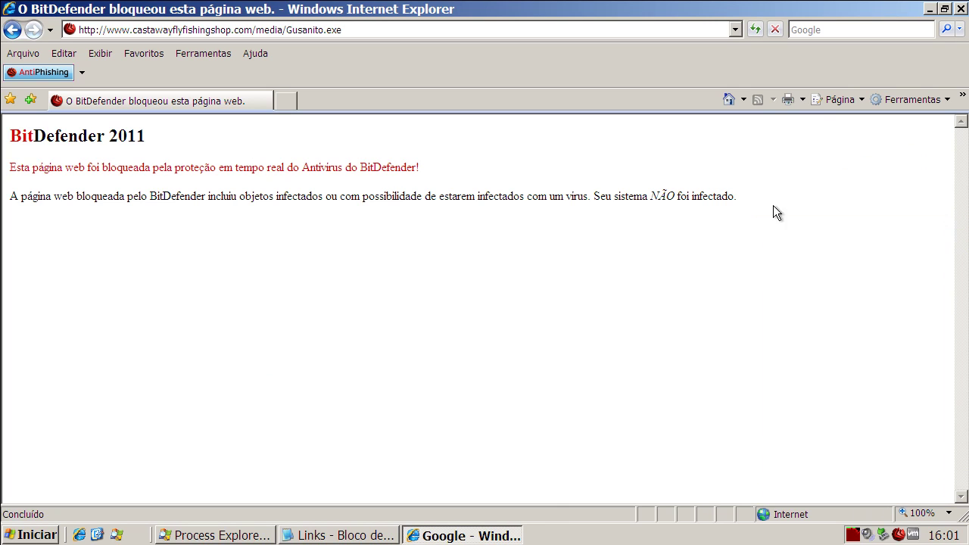
click(728, 100)
key(alt+Tab)
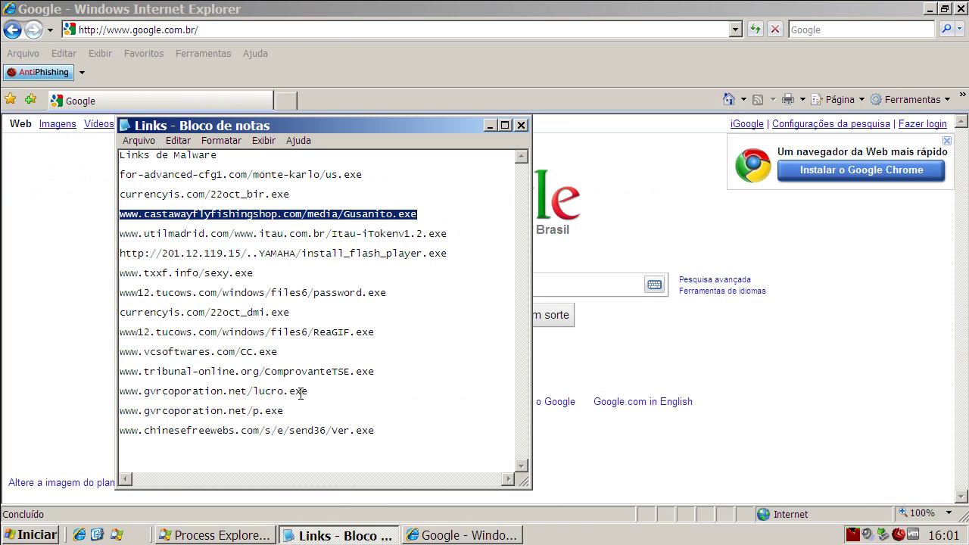
double_click(264, 234)
right_click(265, 233)
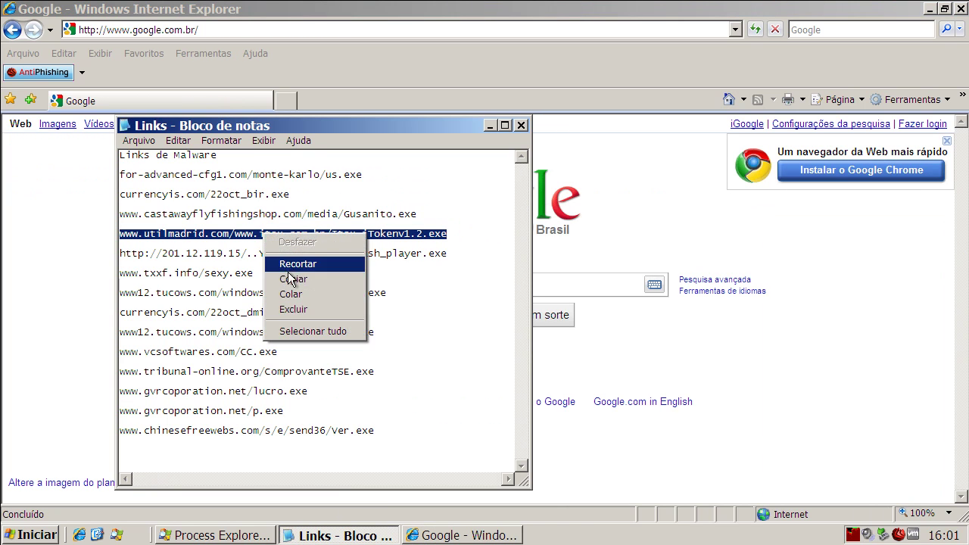
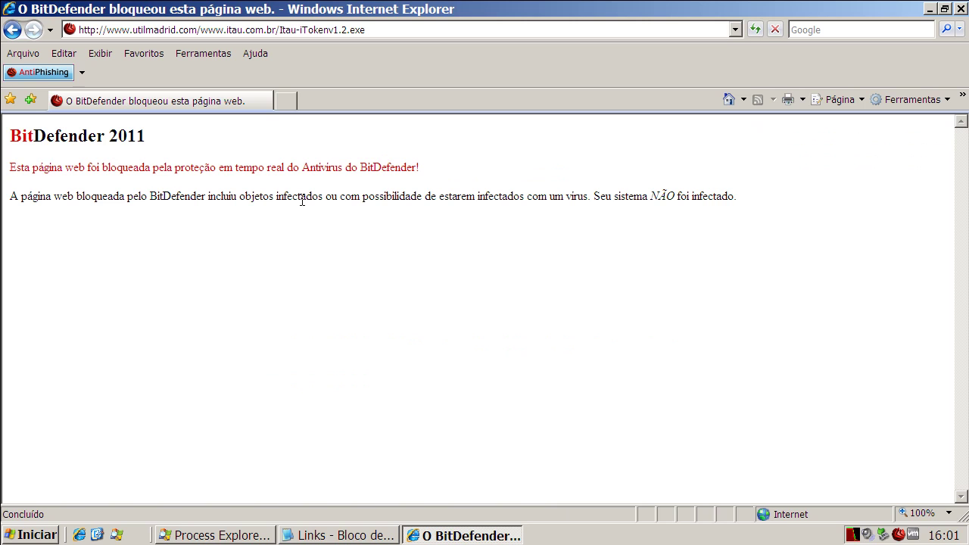
click(727, 98)
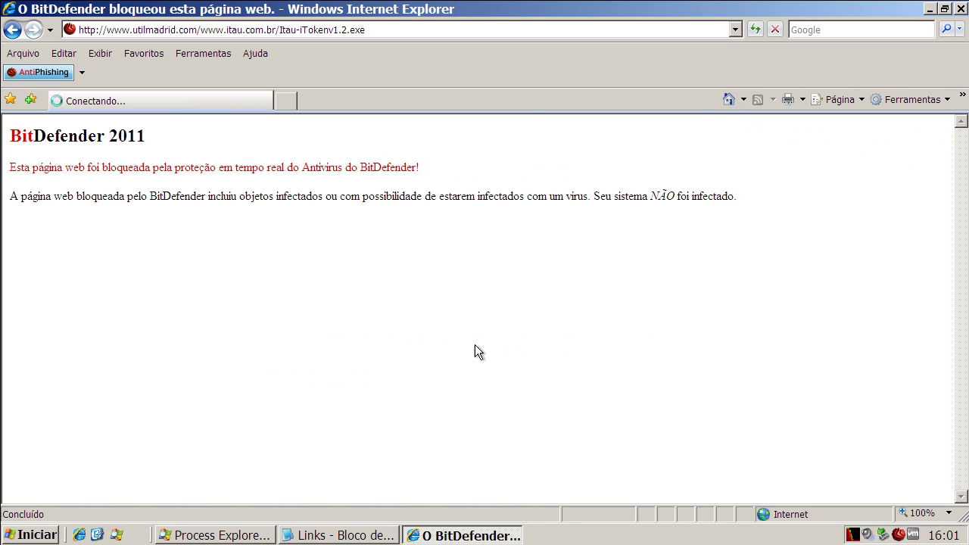
click(374, 527)
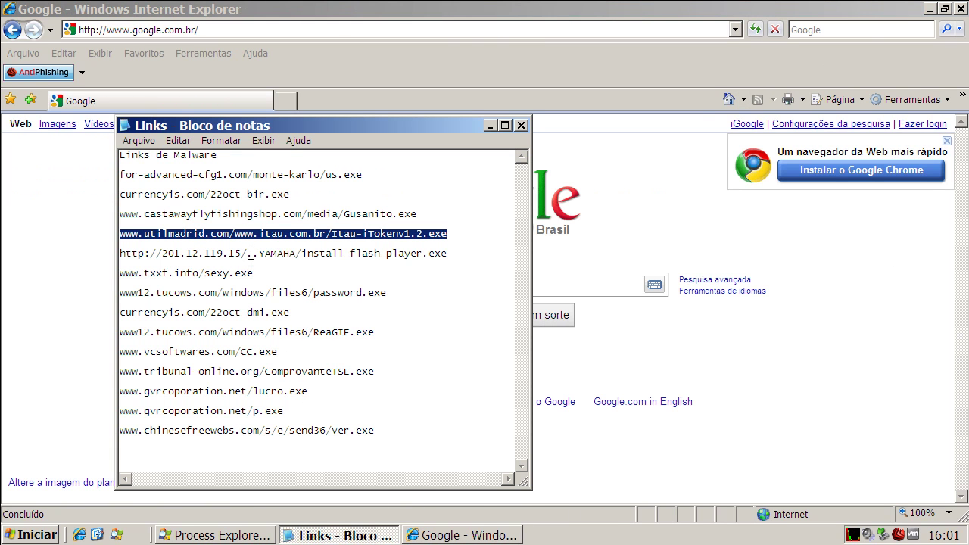
double_click(250, 254)
right_click(250, 253)
click(280, 299)
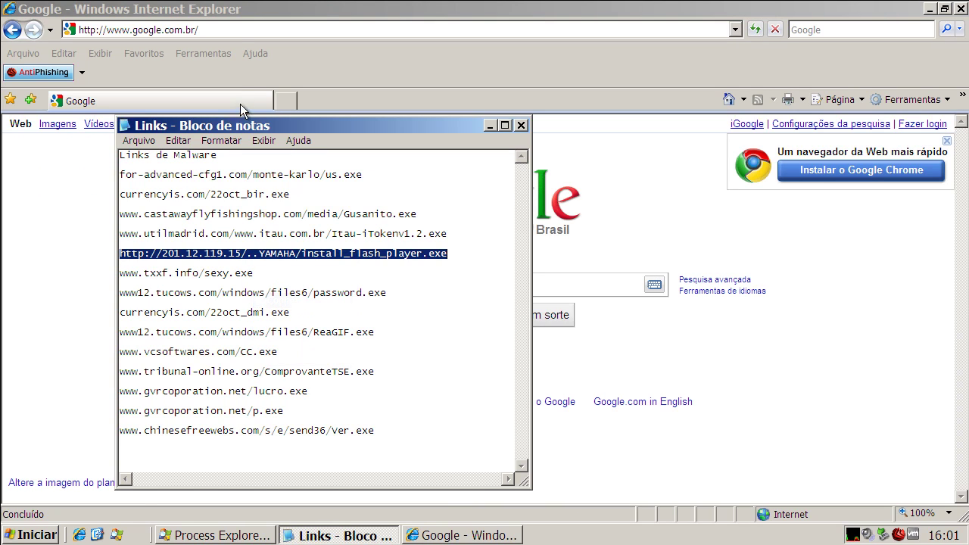
Load the copied install_flash_player.exe address in the browser, dismiss the BitDefender alert and return to the home page
click(220, 30)
key(ctrl+v)
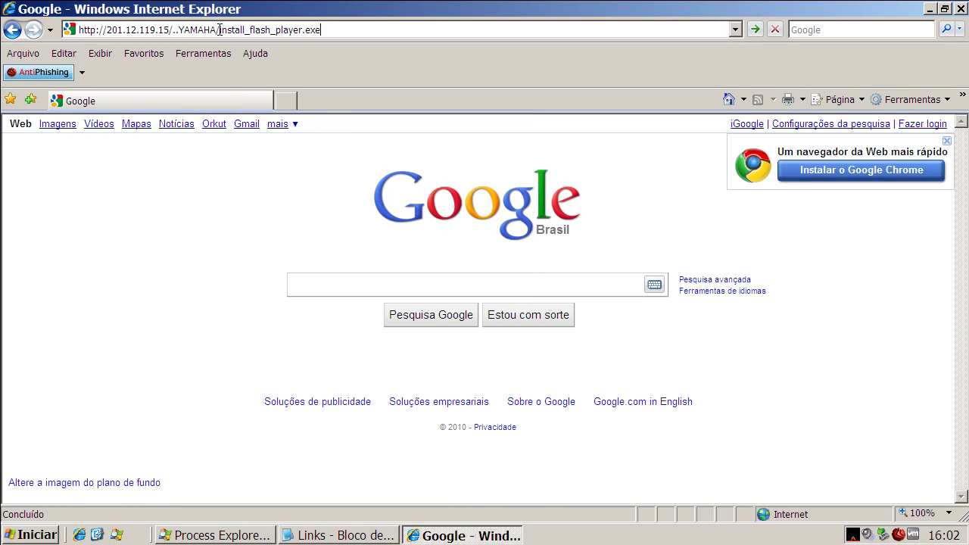
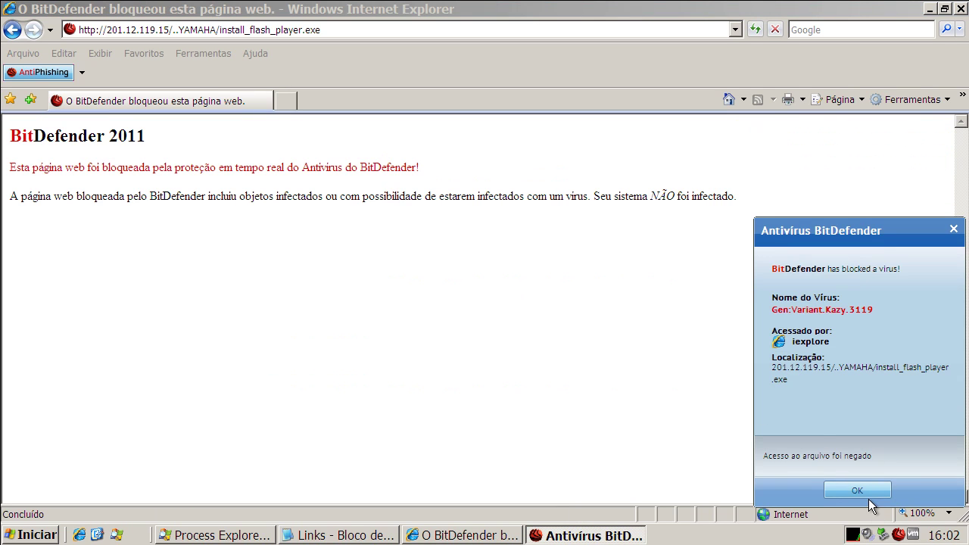
click(857, 490)
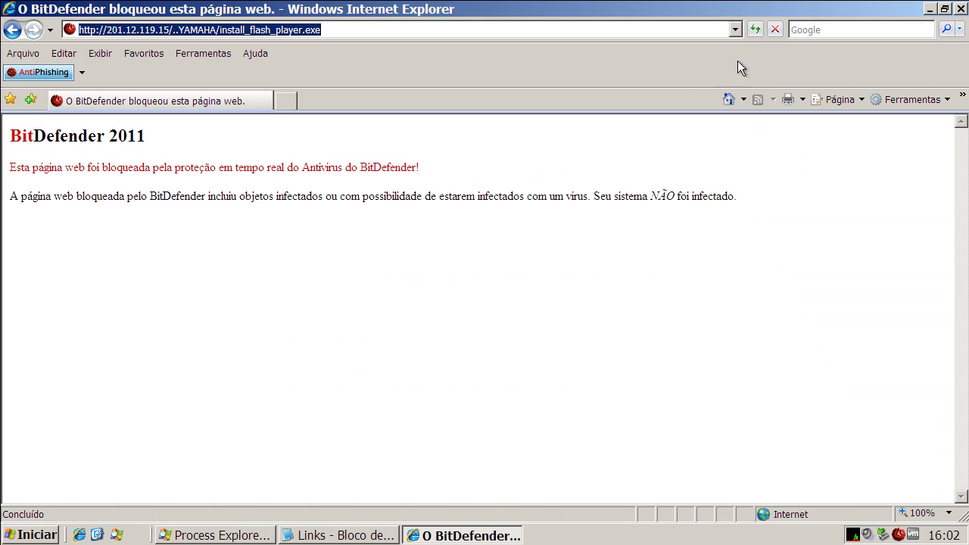
click(726, 100)
click(375, 535)
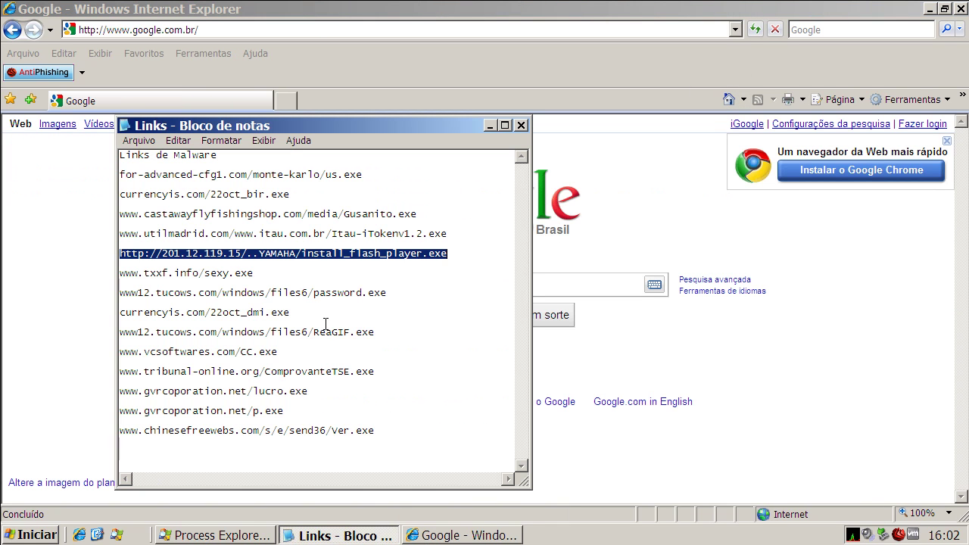
double_click(244, 273)
right_click(241, 270)
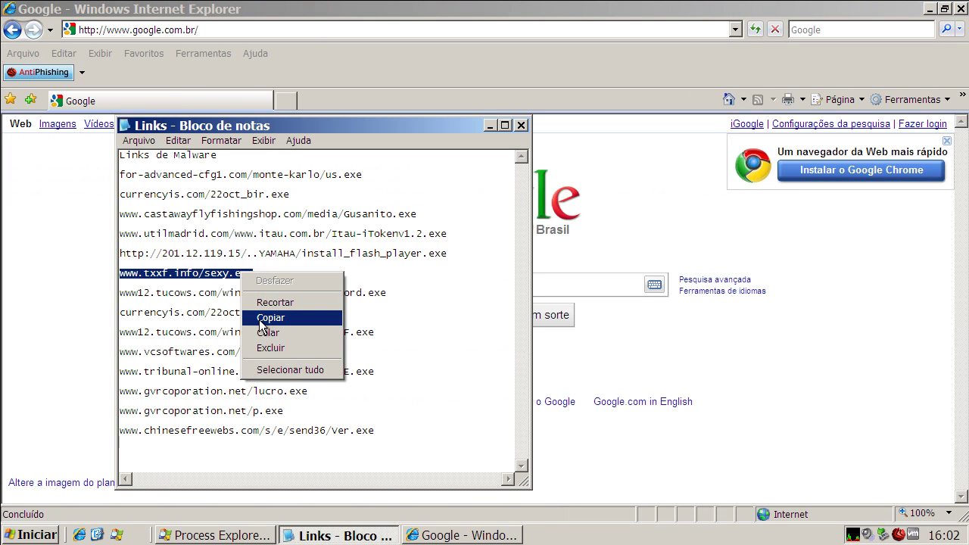
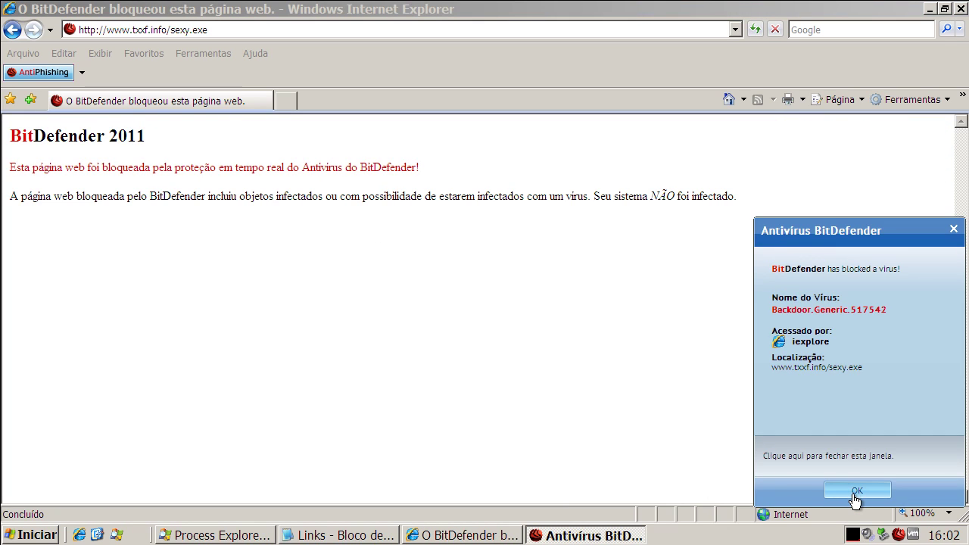
click(856, 493)
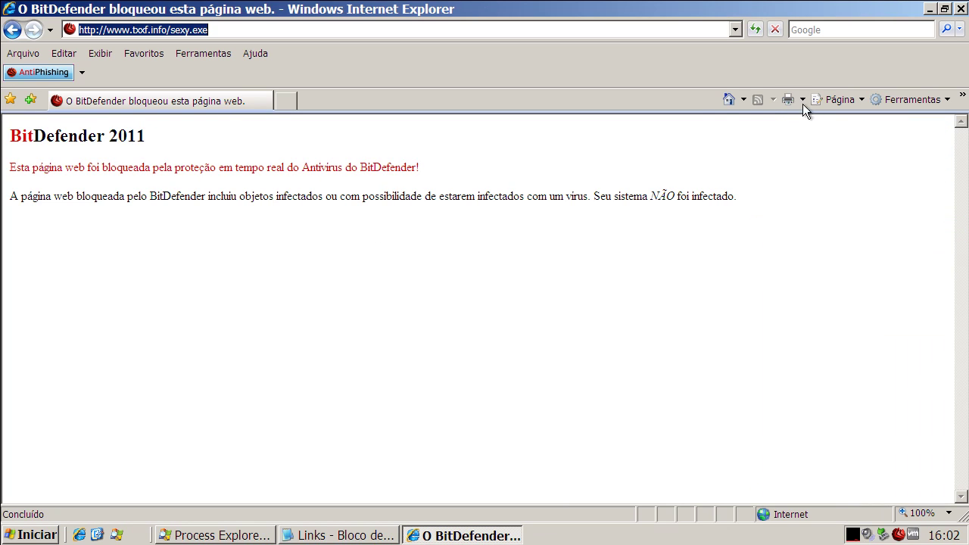
click(727, 100)
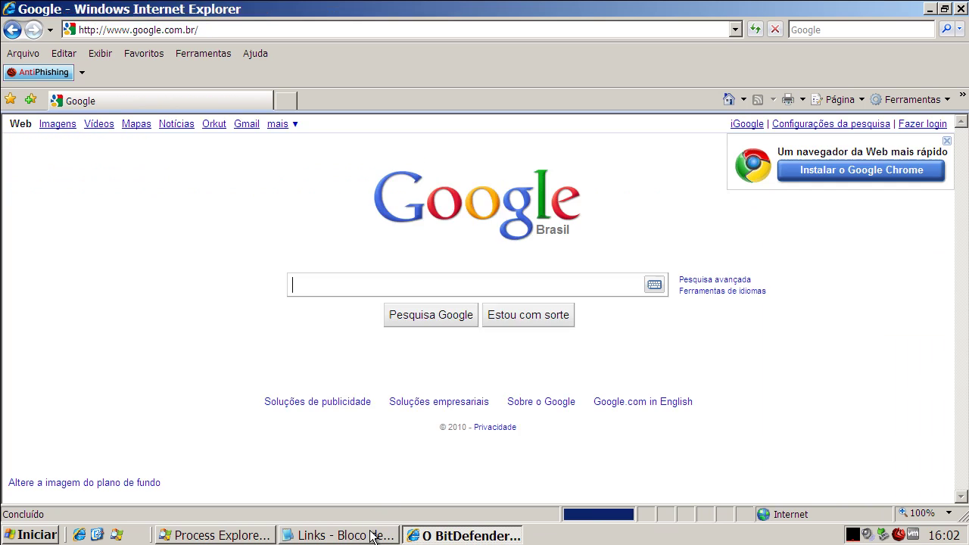
Copy the www12.tucows.com/windows/files6/password.exe link from the Links text file
click(356, 535)
triple_click(252, 293)
right_click(253, 294)
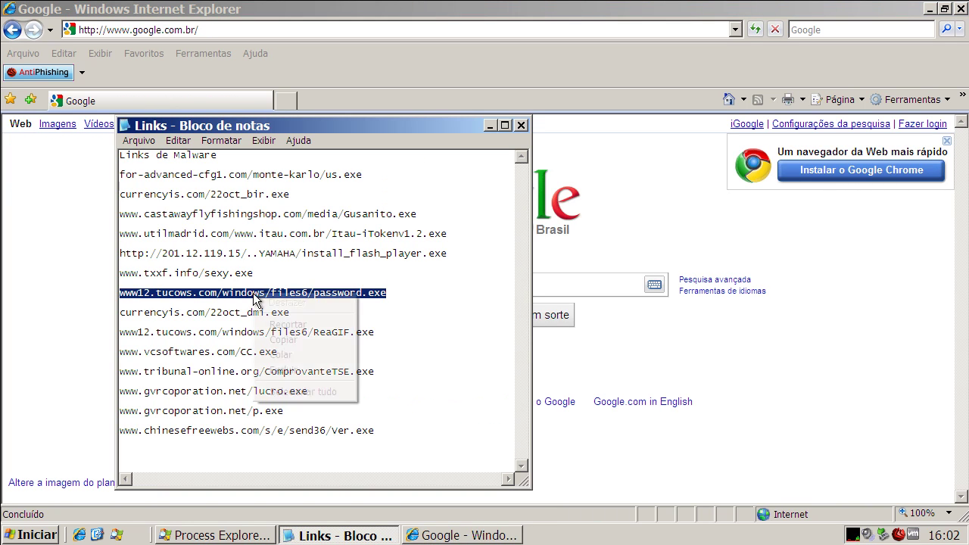
click(284, 339)
Load the copied www12.tucows.com/windows/files6/password.exe address in the browser and run password.exe despite the security warning
click(197, 30)
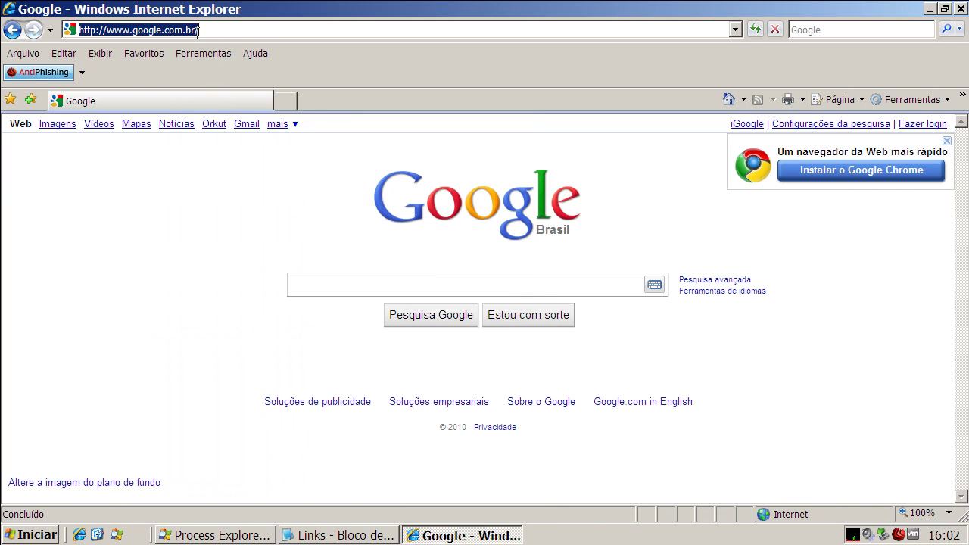
key(ctrl+v)
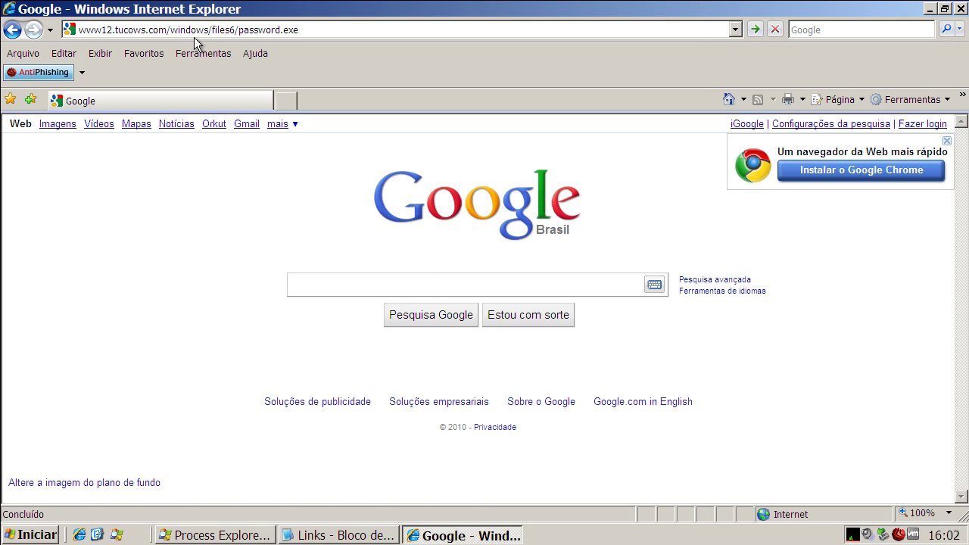
key(Return)
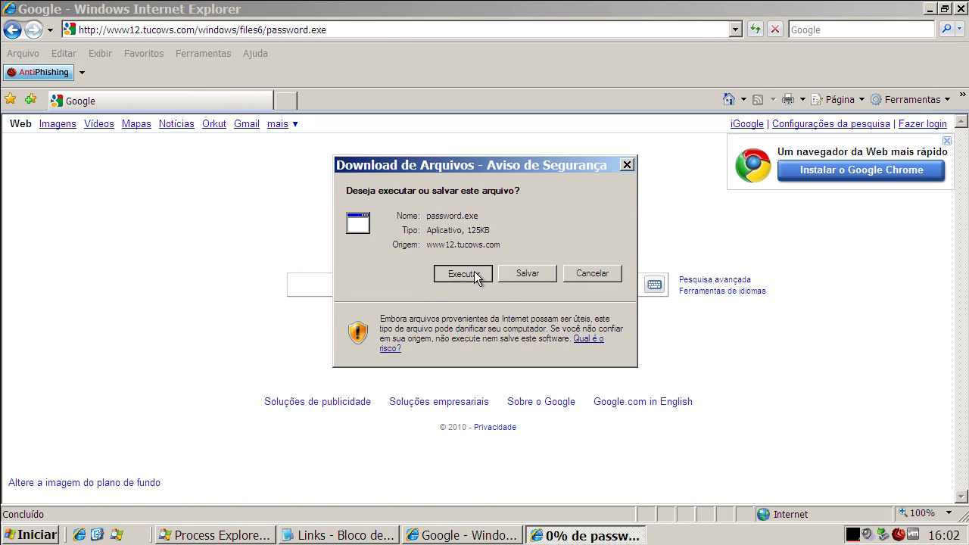
click(474, 271)
click(496, 228)
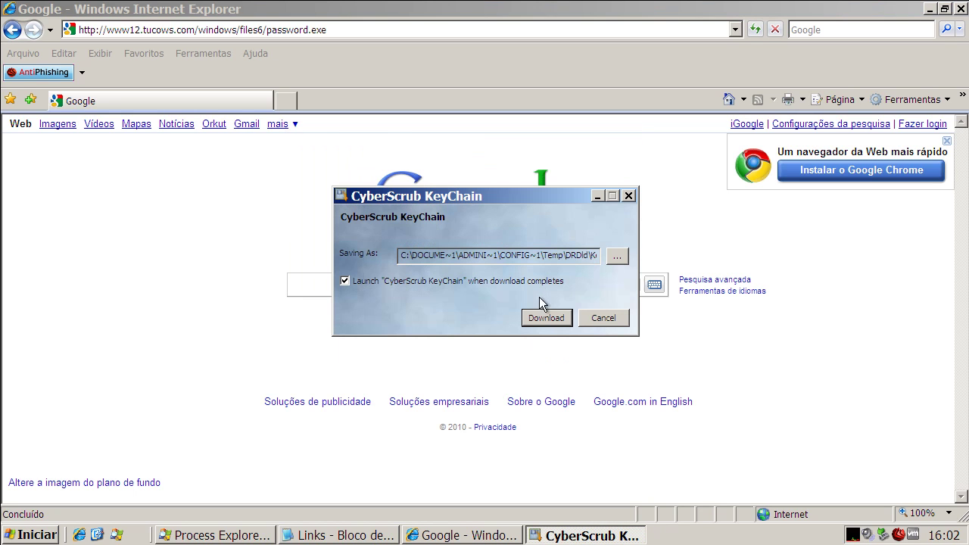
Try to download CyberScrub KeyChain through its downloader and dismiss the resulting message
click(544, 320)
click(582, 533)
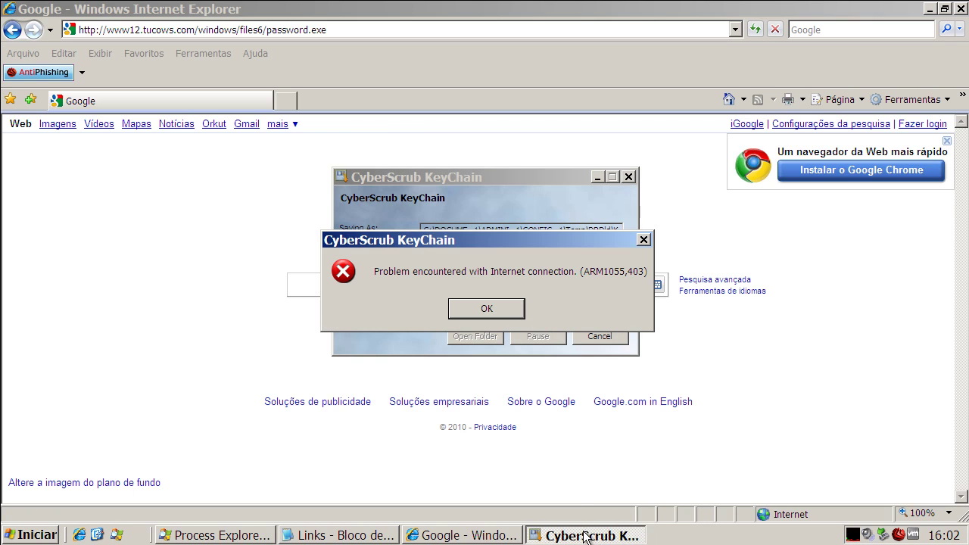
click(475, 312)
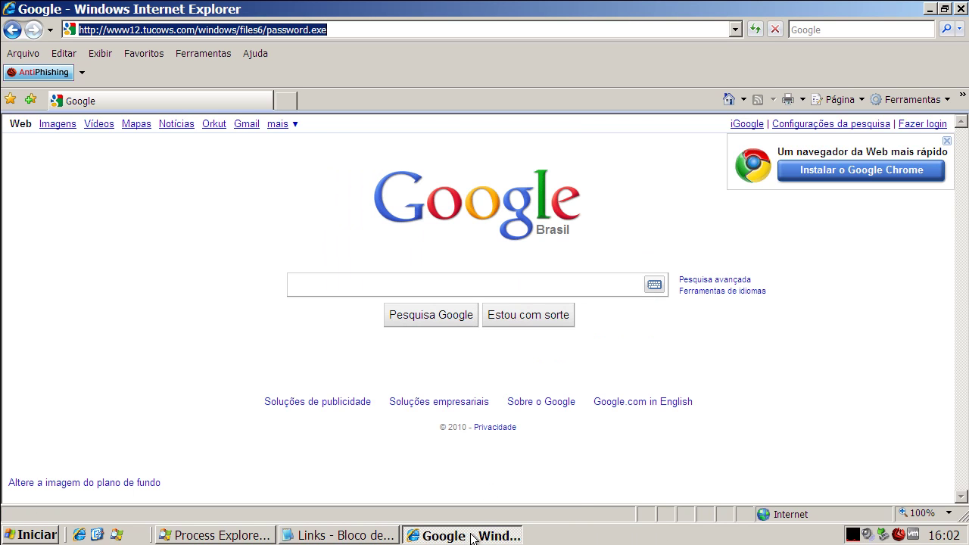
Copy the currencyis.com/22oct_dmi.exe link from the Links text file and minimize the file
click(379, 535)
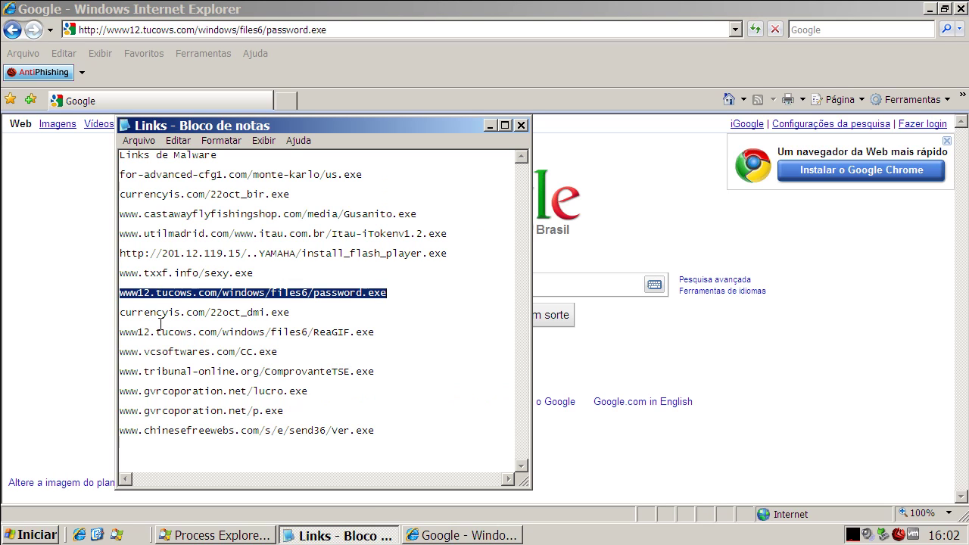
double_click(185, 315)
right_click(186, 312)
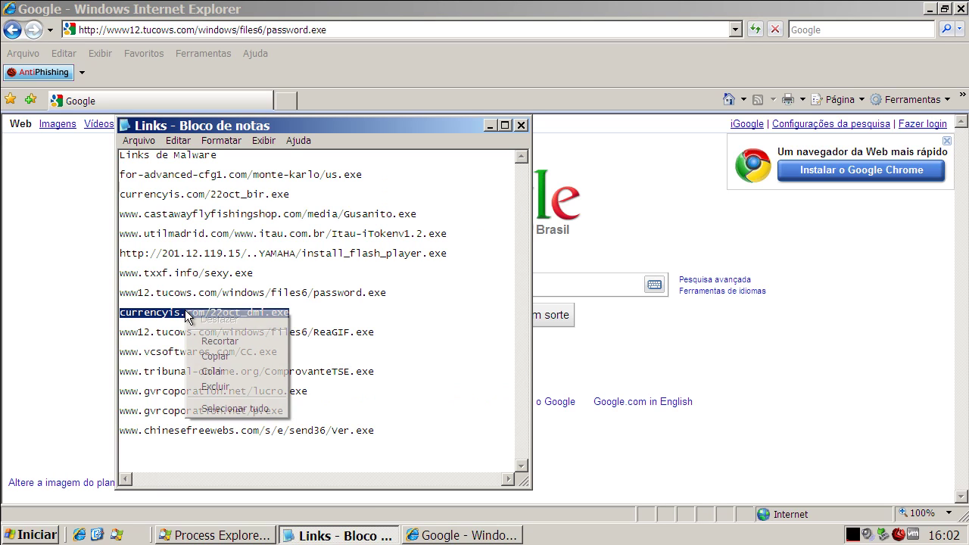
click(207, 356)
click(491, 126)
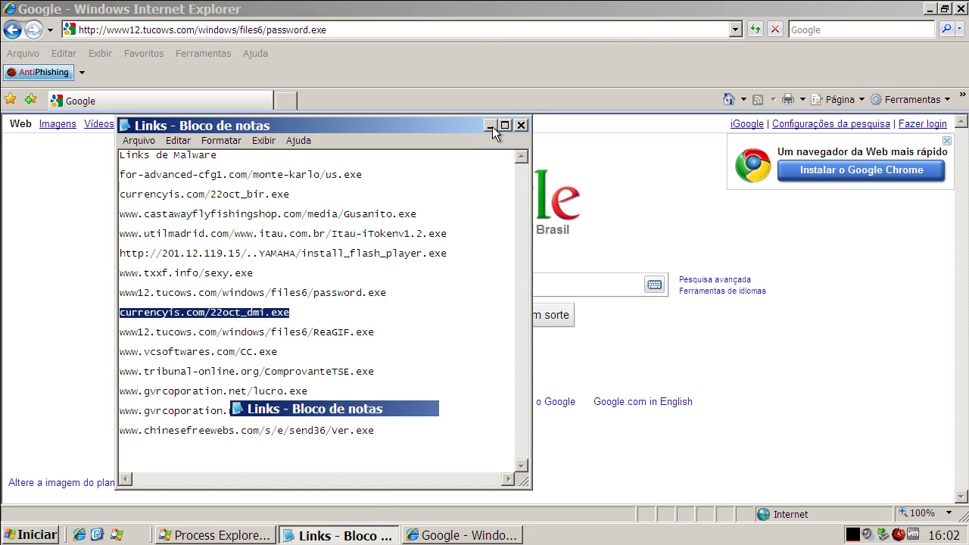
Load the copied currencyis.com/22oct_dmi.exe address in the browser, then return to the Google home page
click(215, 35)
right_click(215, 30)
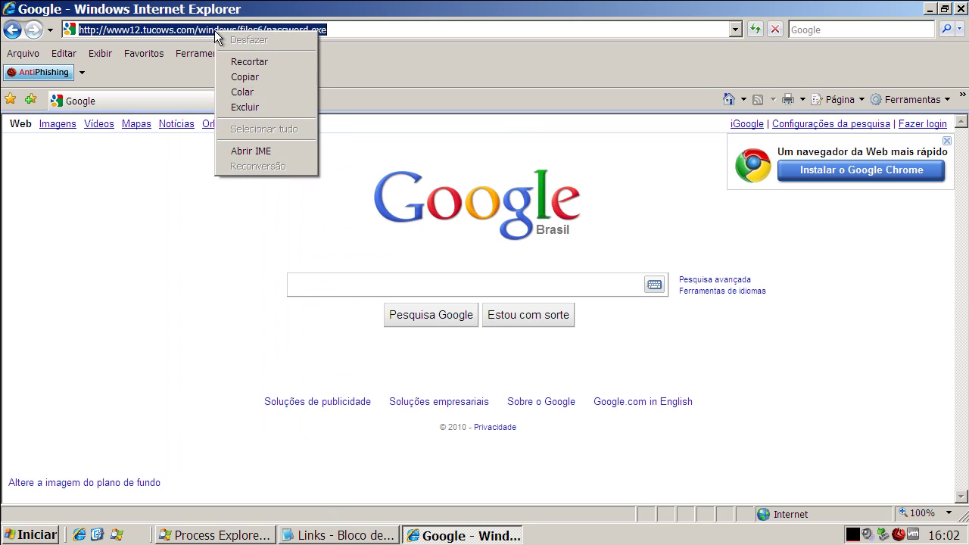
click(241, 90)
key(Return)
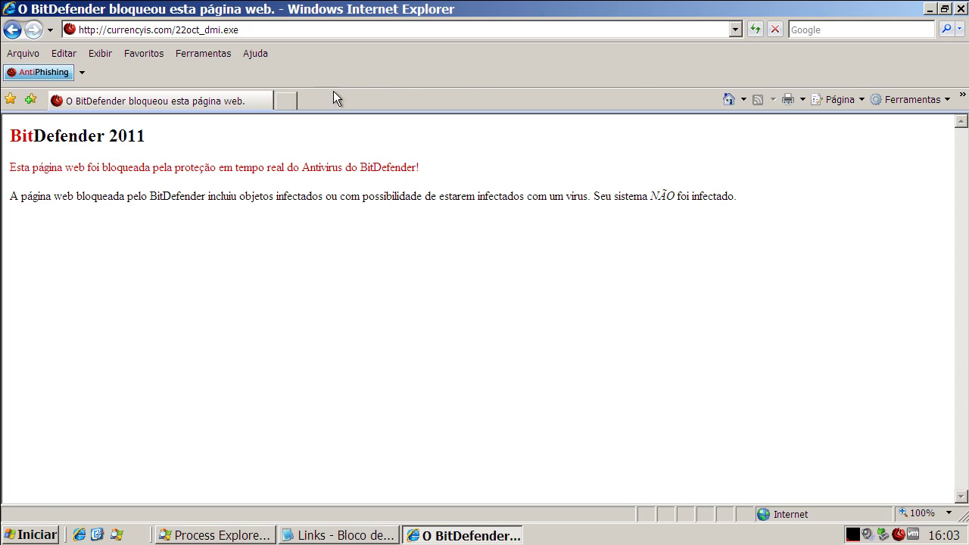
click(726, 99)
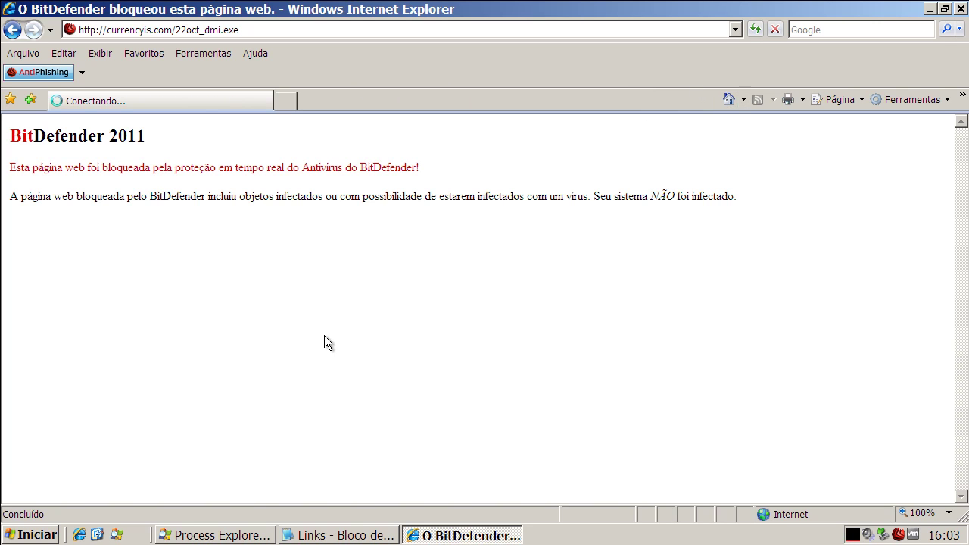
Copy the www12.tucows.com/windows/files6/ReaGIF.exe link from the Links text file
click(325, 534)
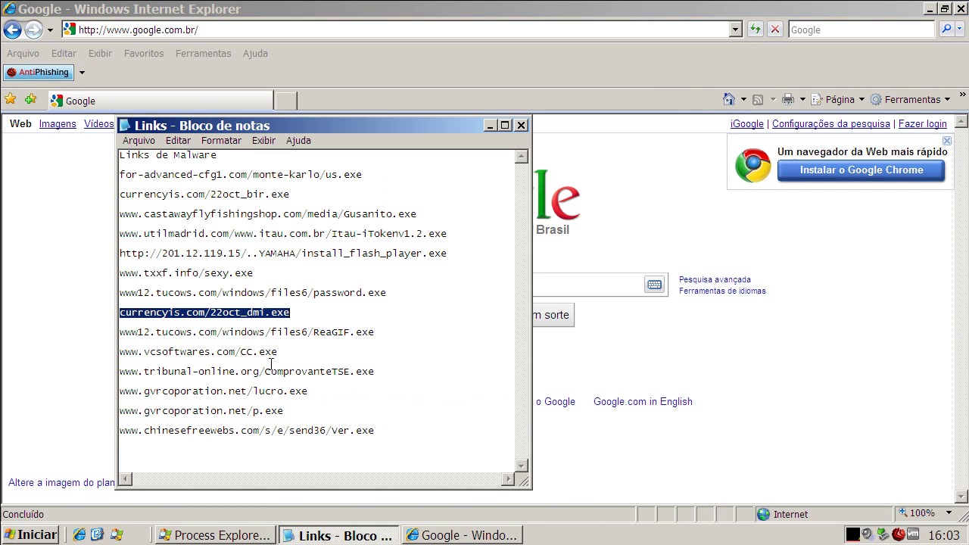
double_click(272, 331)
right_click(277, 334)
click(303, 377)
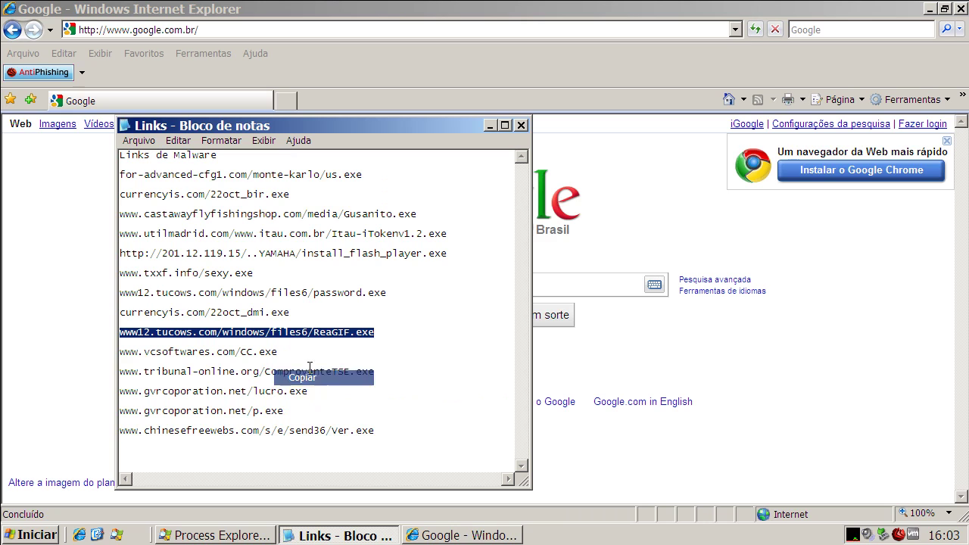
Load the copied www12.tucows.com/windows/files6/ReaGIF.exe address in the browser and run ReaGIF.exe despite the security warning
click(215, 34)
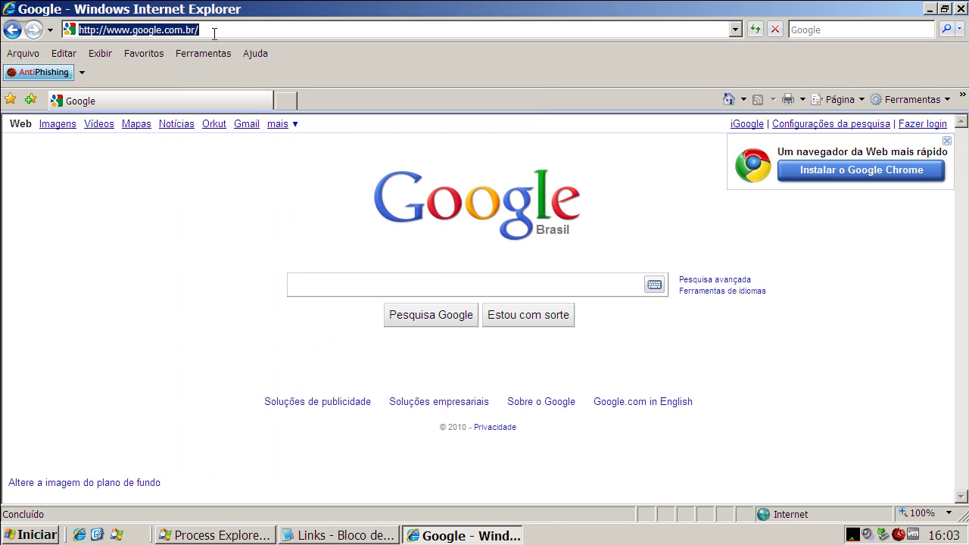
key(ctrl+v)
key(Return)
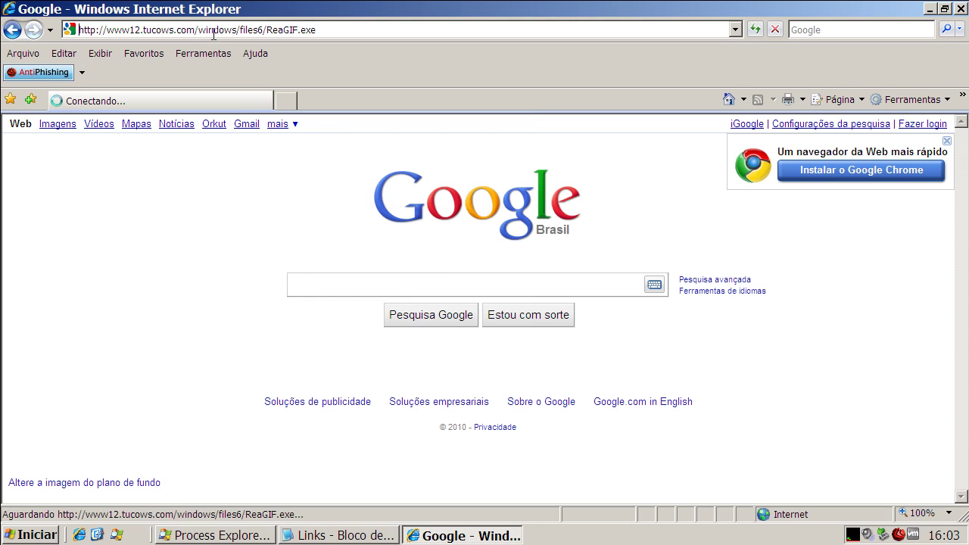
click(473, 277)
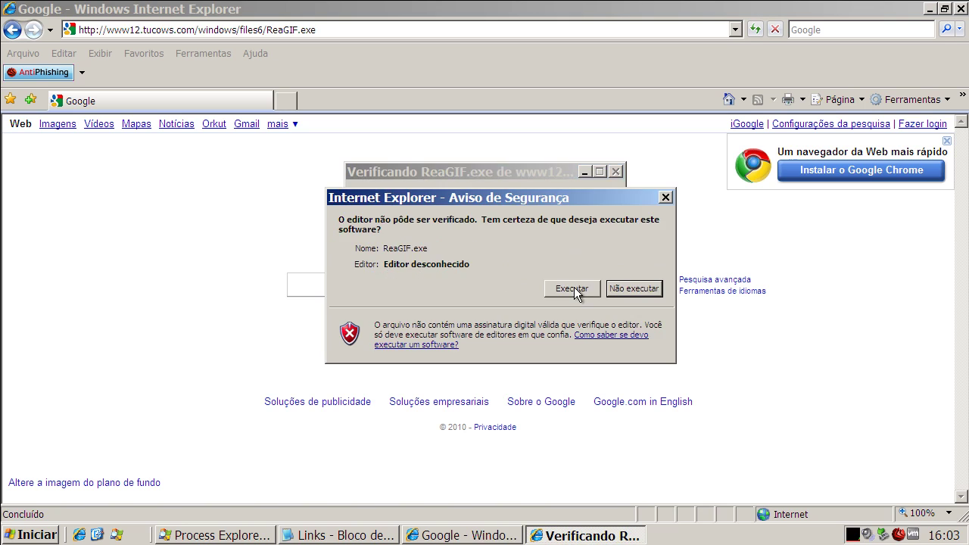
click(574, 287)
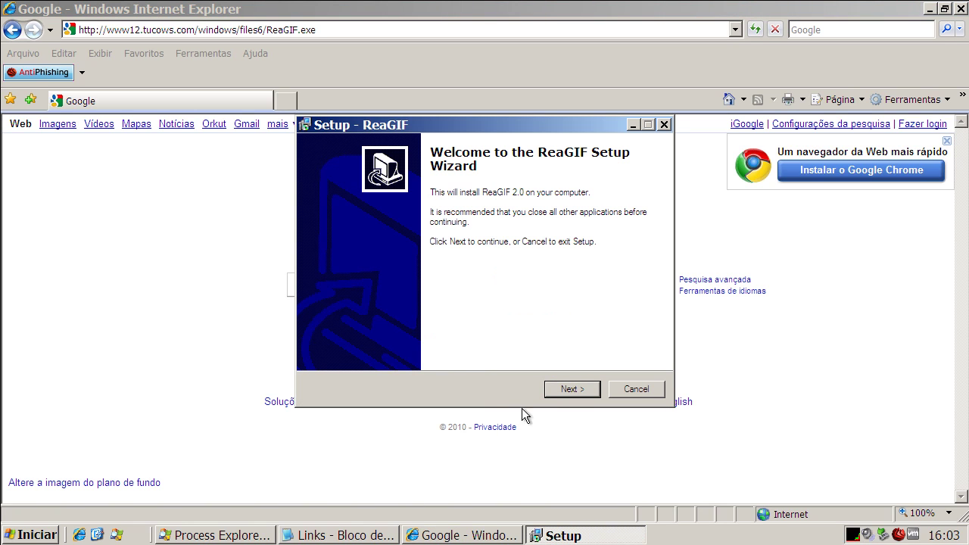
Install ReaGIF with the license accepted and default folders, keeping the desktop icon but not launching the program
click(572, 390)
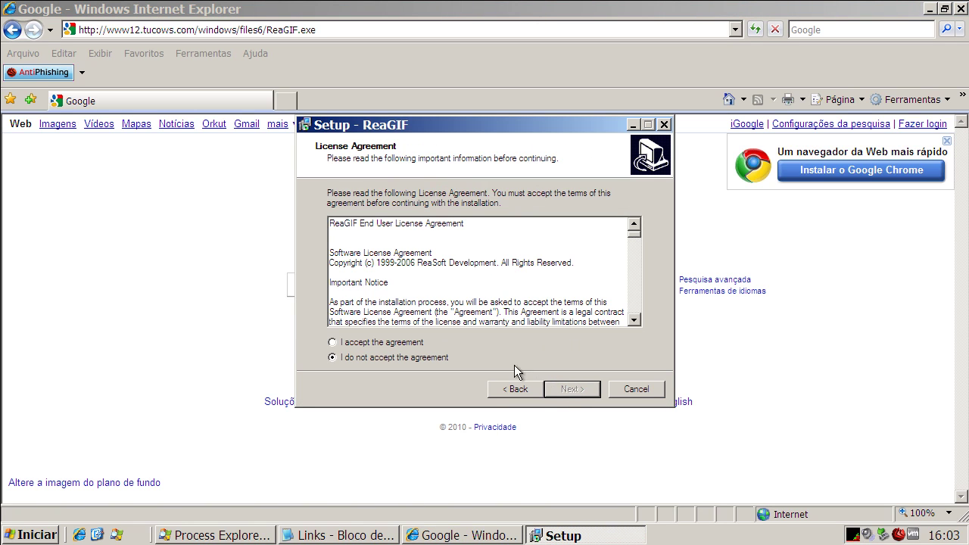
click(385, 338)
click(582, 391)
click(582, 390)
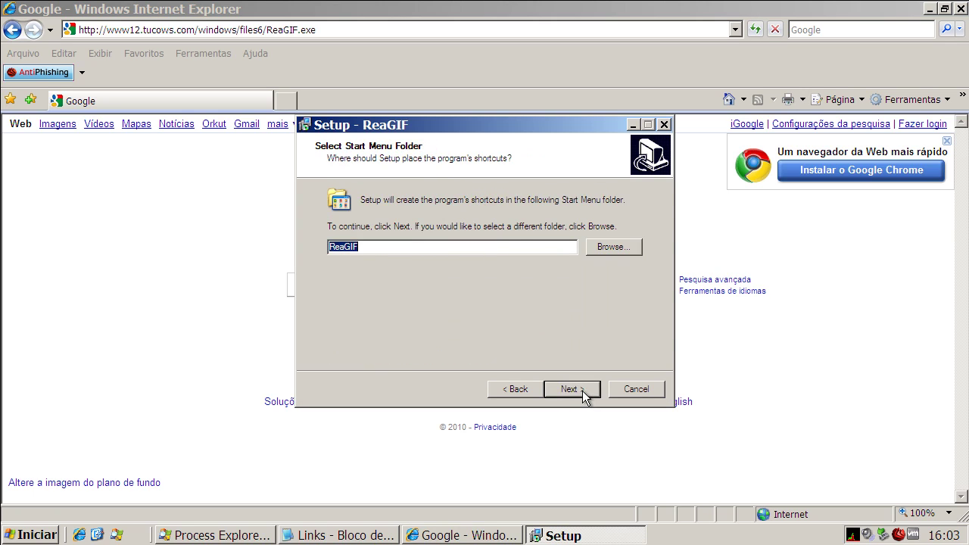
click(582, 391)
click(583, 391)
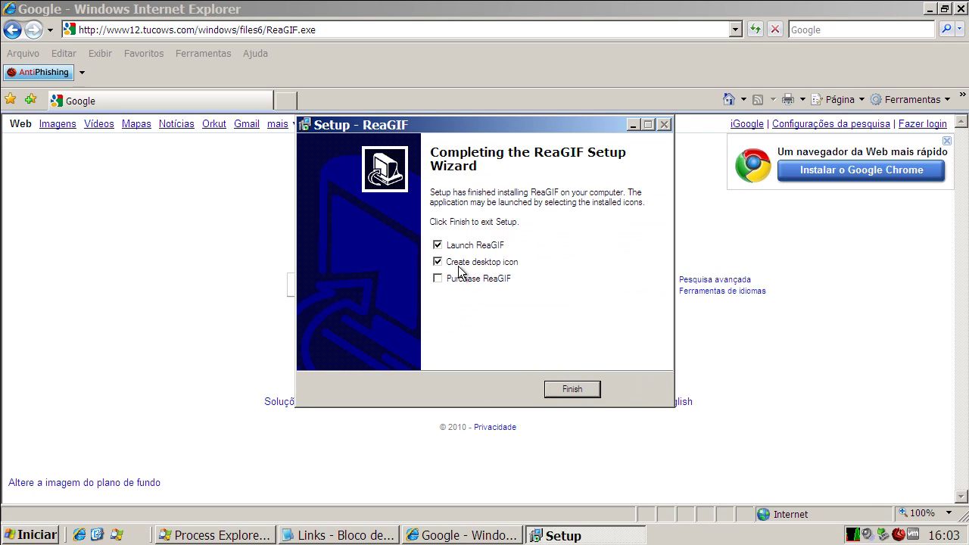
click(437, 245)
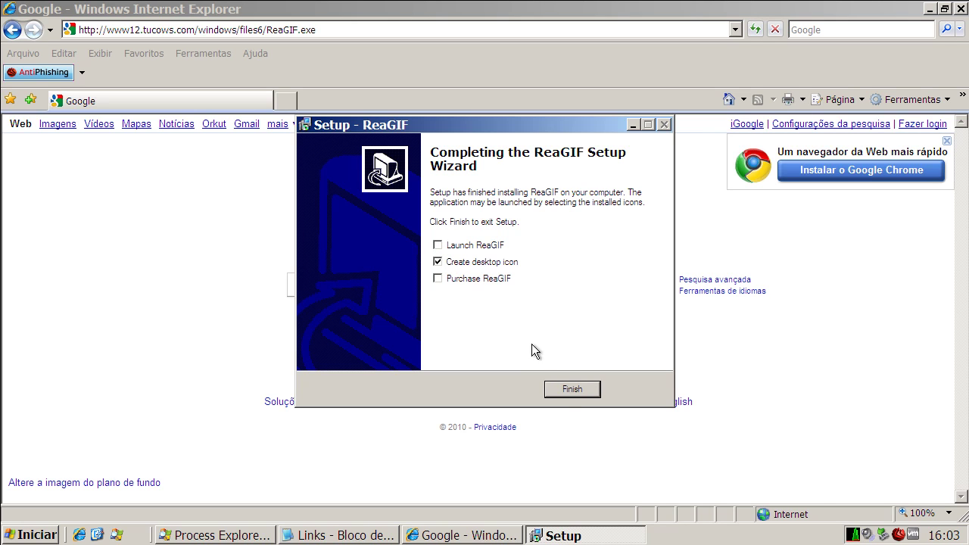
click(581, 391)
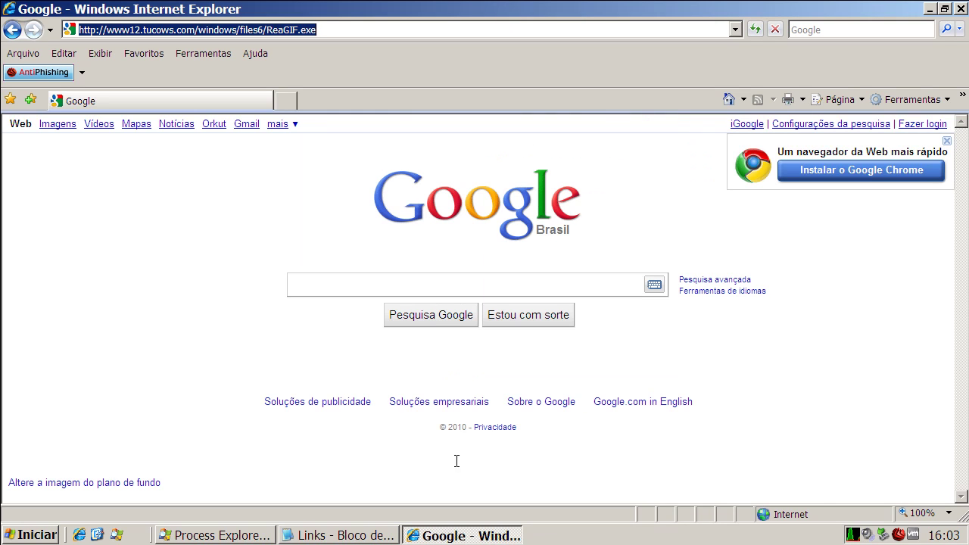
click(377, 536)
double_click(261, 352)
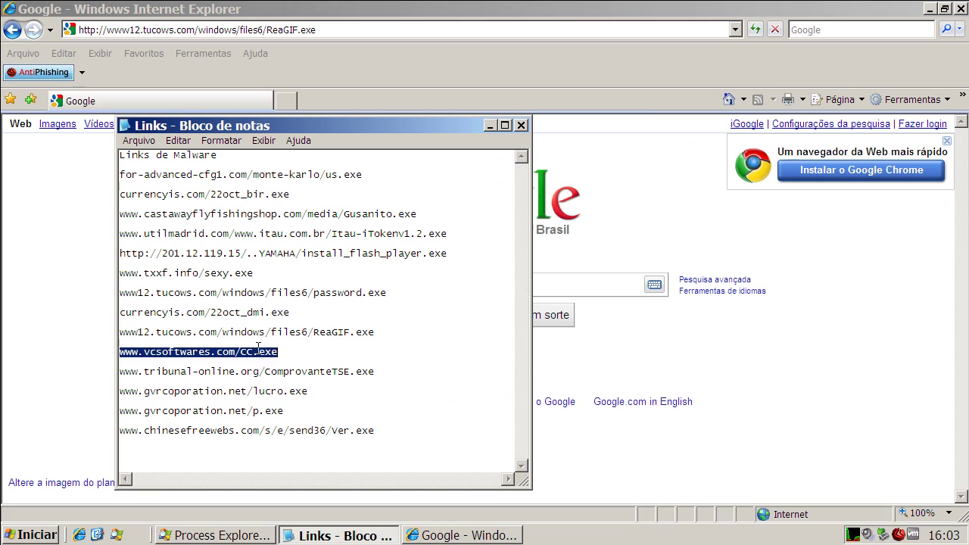
right_click(262, 353)
click(288, 391)
click(183, 28)
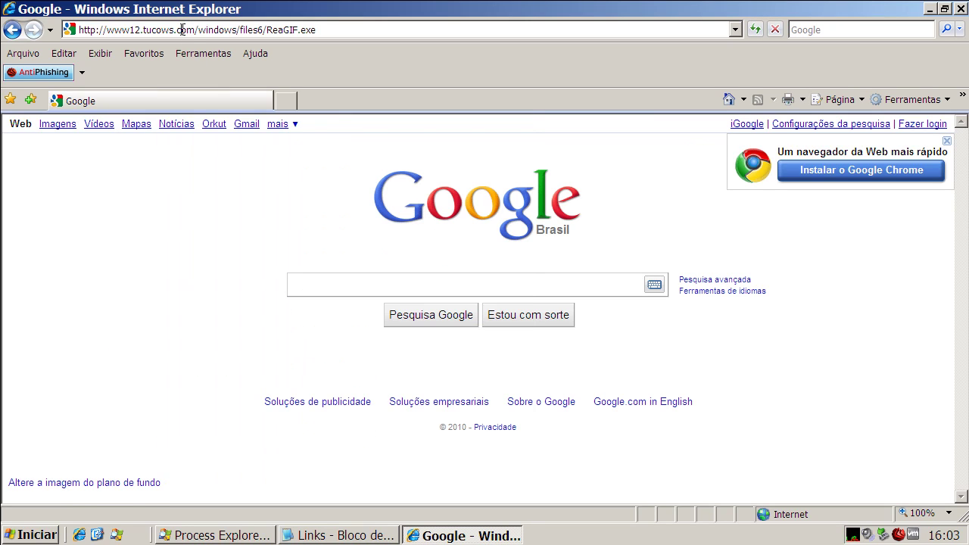
key(ctrl+v)
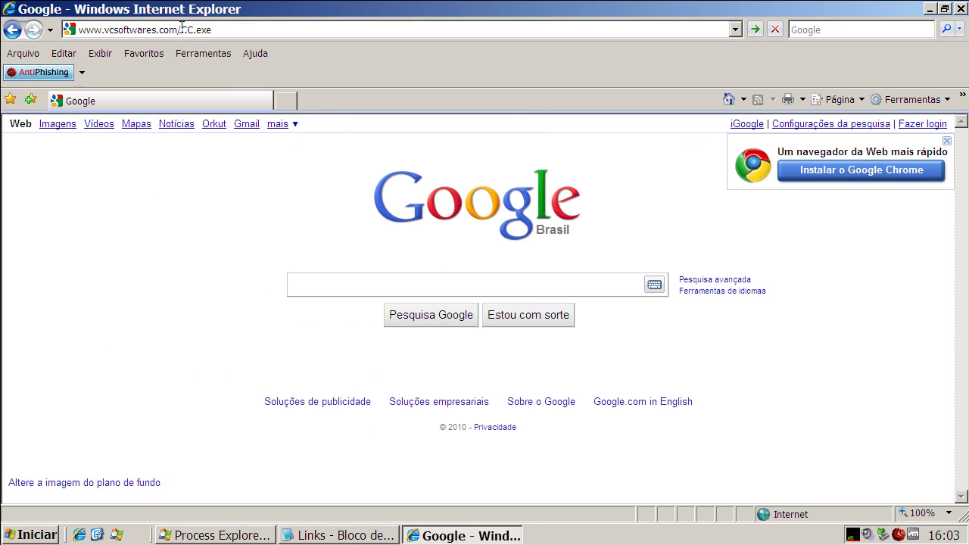
key(Return)
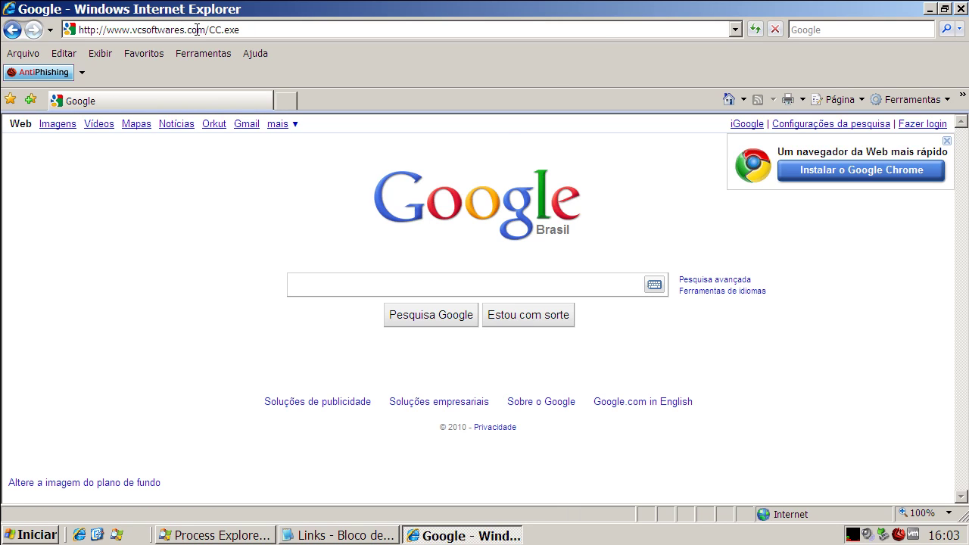
key(Return)
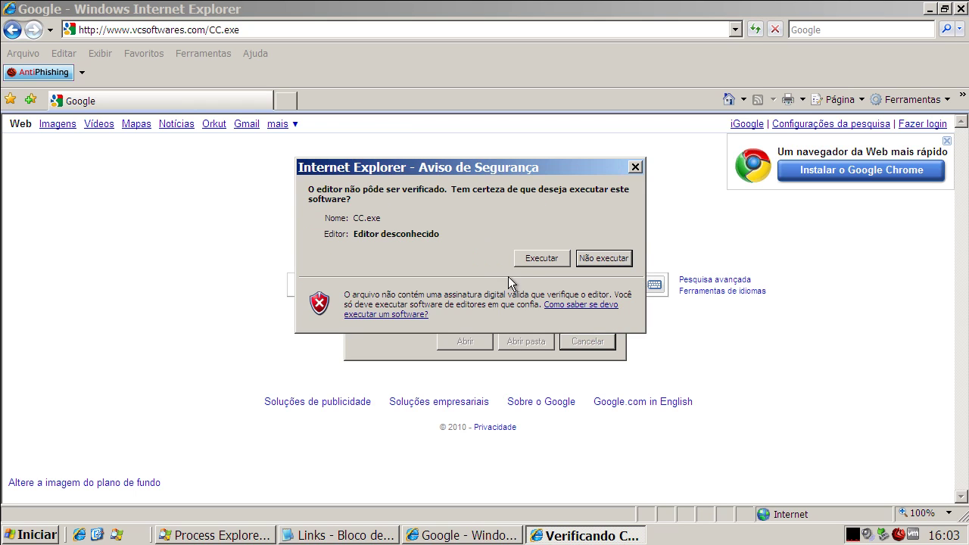
click(528, 261)
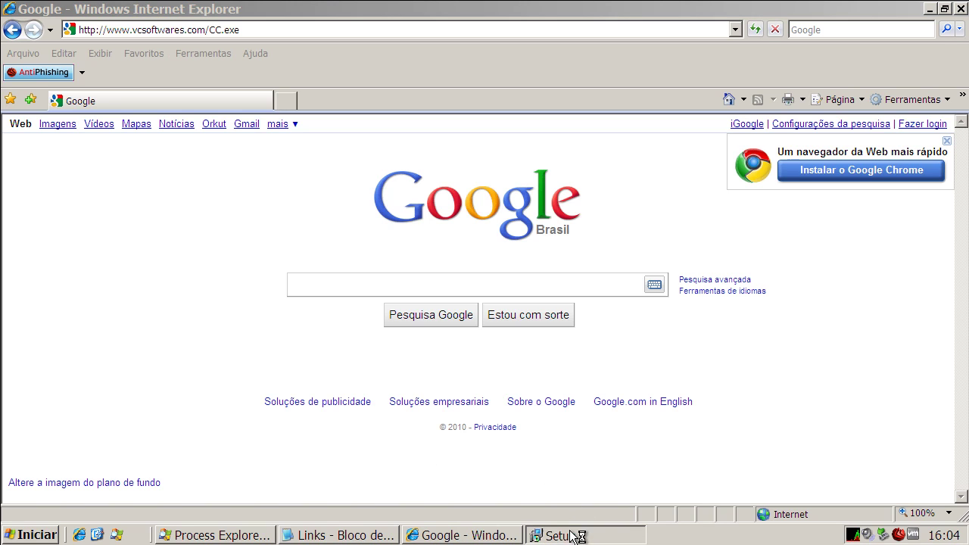
click(354, 537)
double_click(264, 371)
right_click(267, 371)
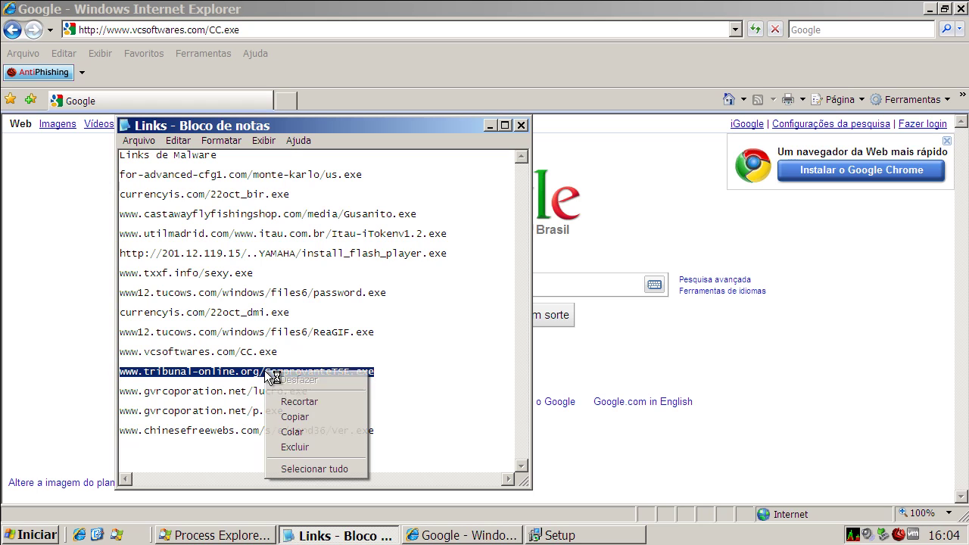
click(318, 416)
click(489, 126)
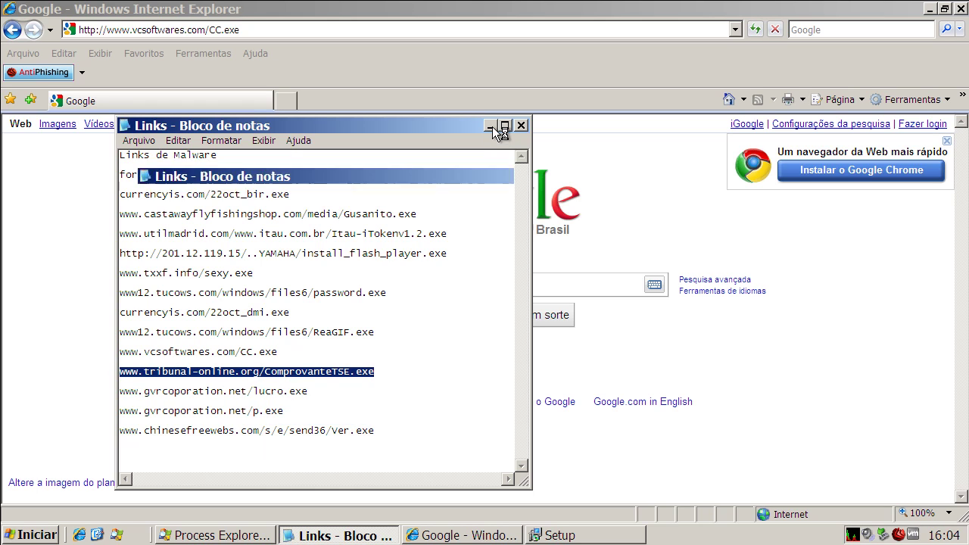
Bring up the Copy Cat setup wizard and accept both the RelevantKnowledge offer and the license agreement
click(603, 536)
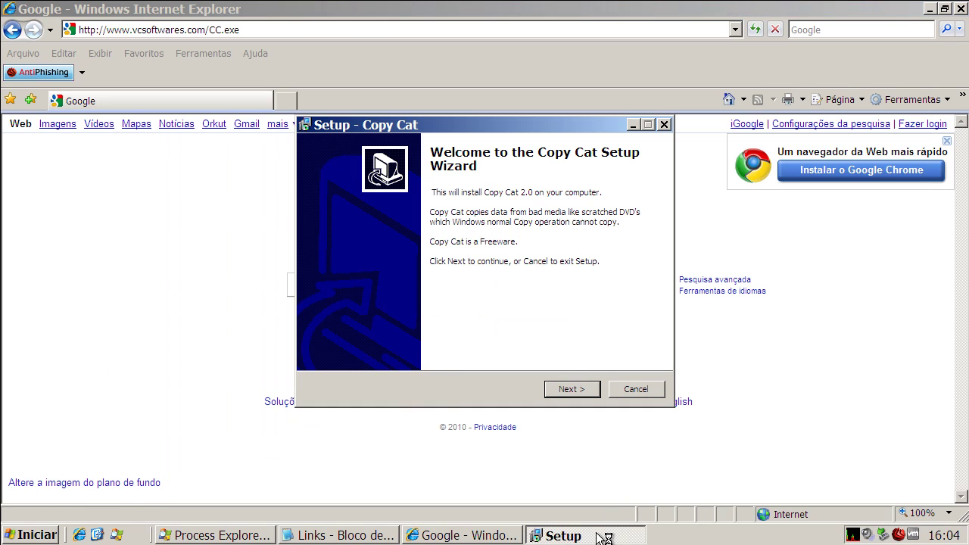
click(582, 389)
click(352, 363)
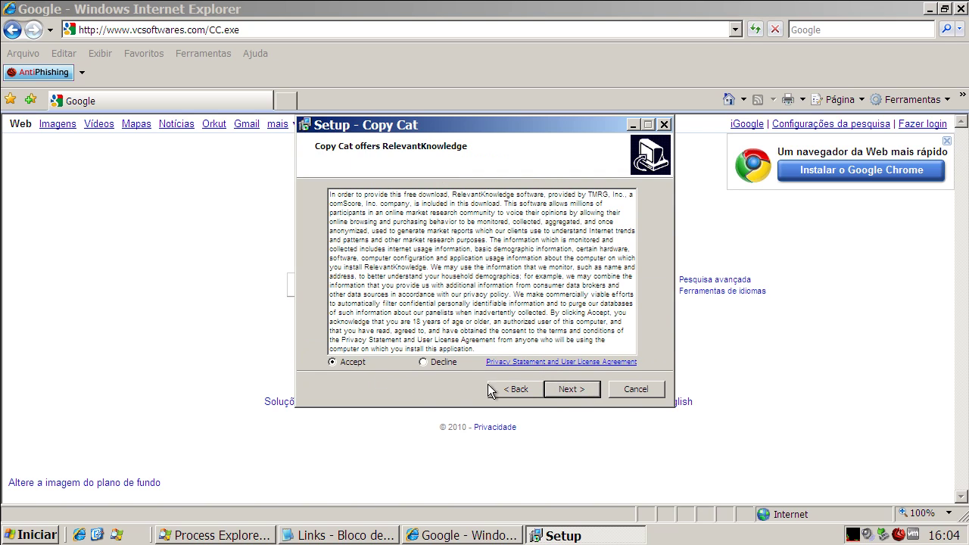
click(578, 388)
click(415, 345)
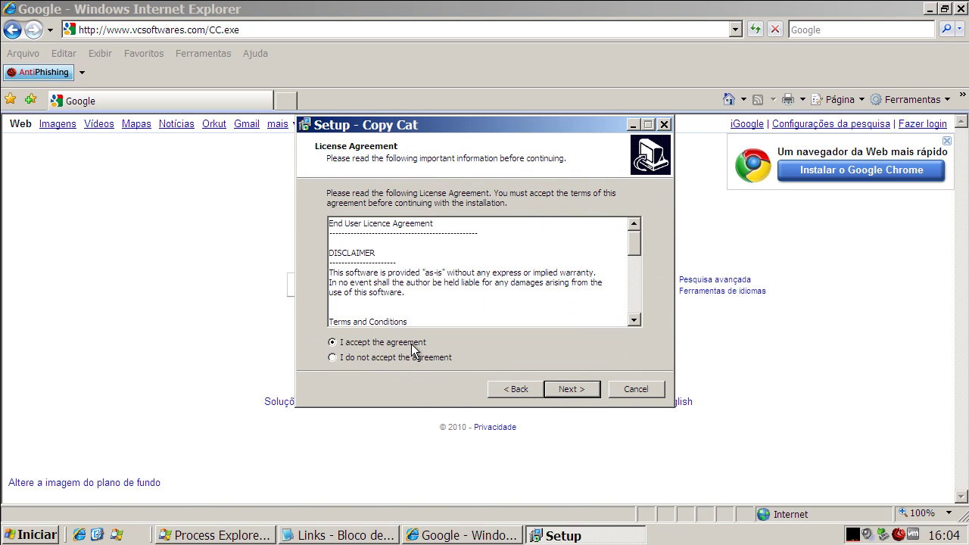
Install Copy Cat in the default folders with a desktop icon
click(572, 387)
click(571, 386)
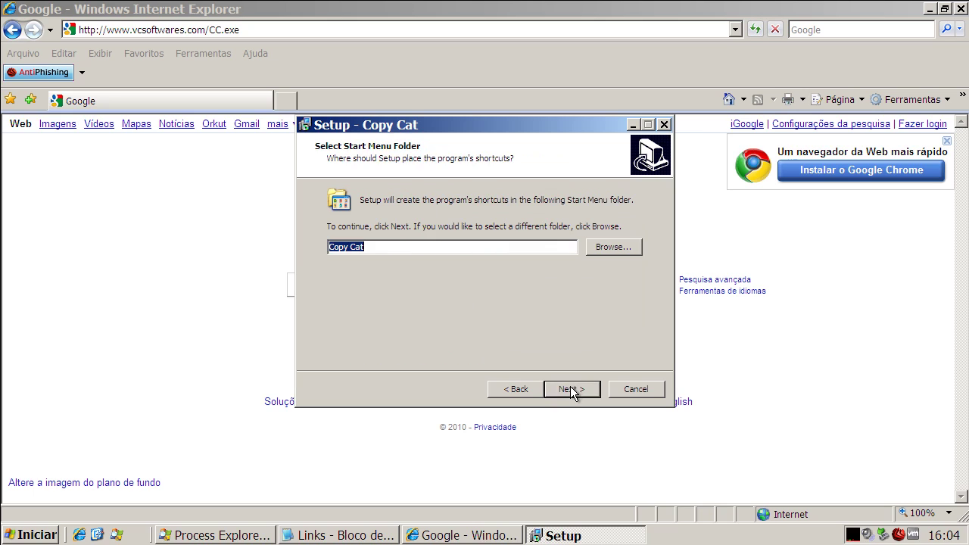
click(570, 386)
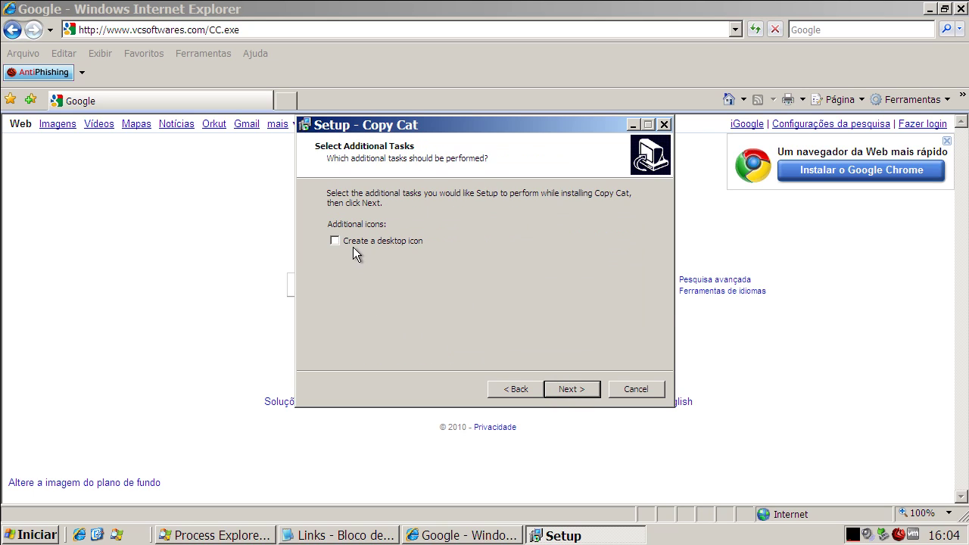
click(353, 243)
click(573, 386)
click(572, 385)
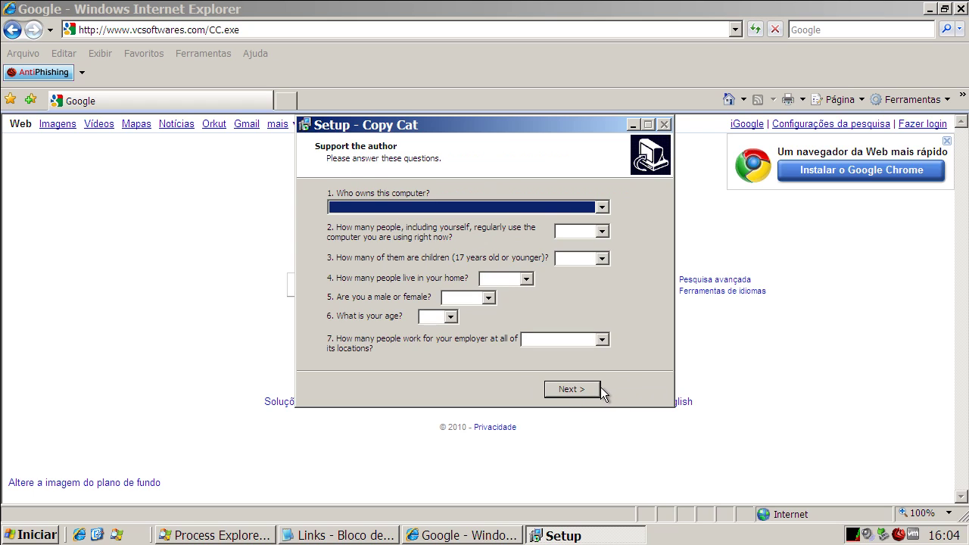
Try to skip the Copy Cat setup survey without answering it and minimize the setup window
click(582, 387)
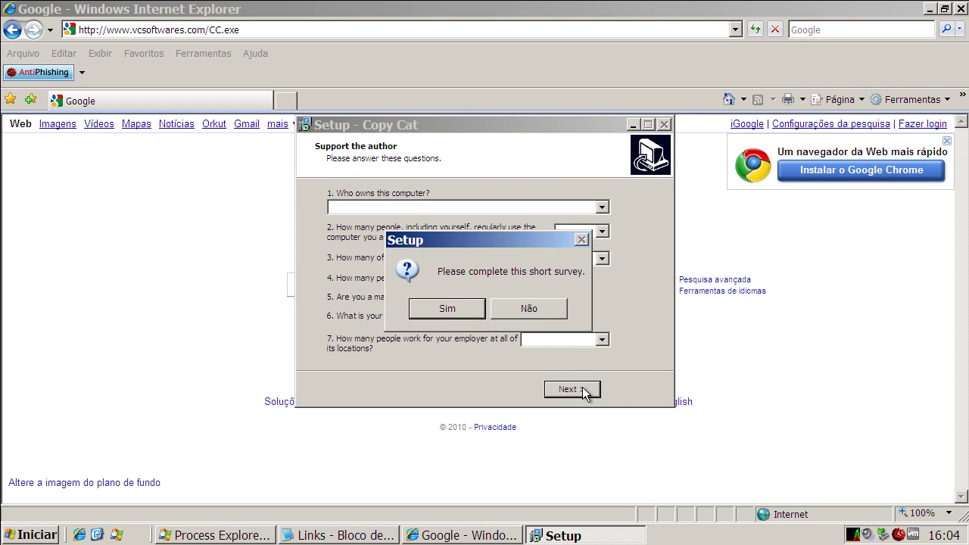
click(540, 306)
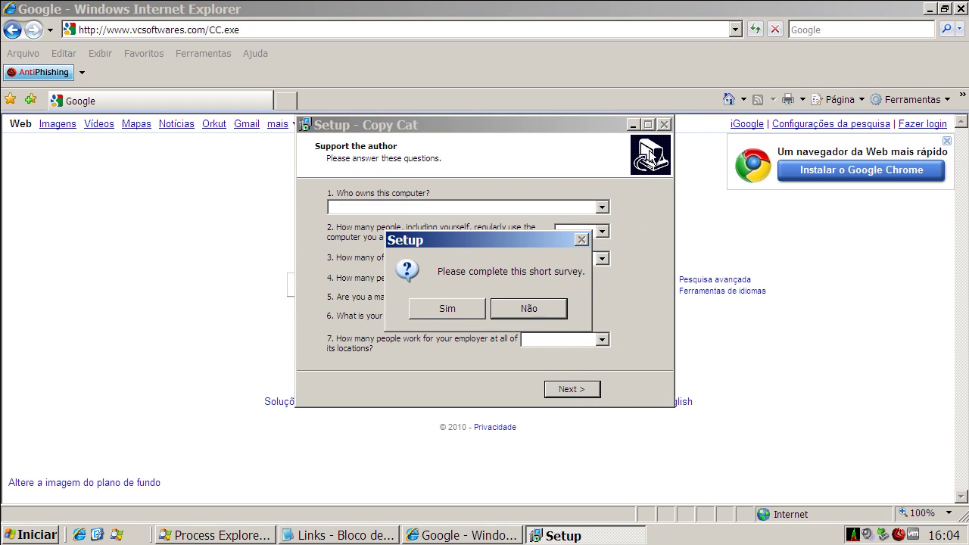
click(448, 308)
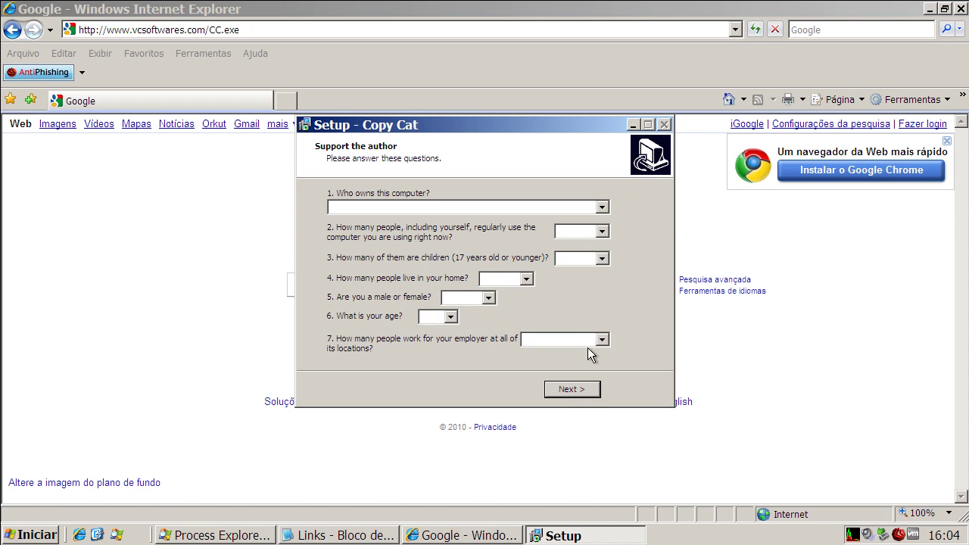
click(633, 125)
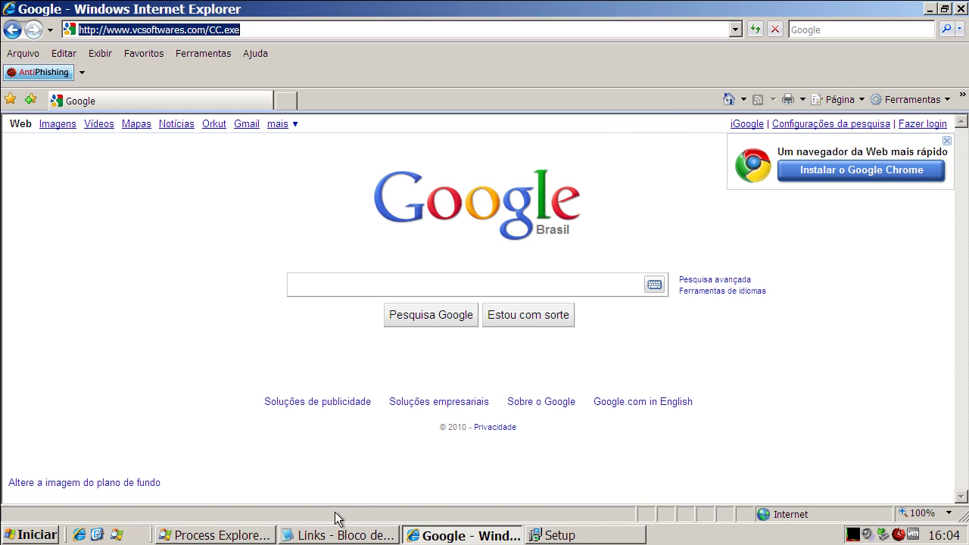
click(341, 535)
triple_click(186, 390)
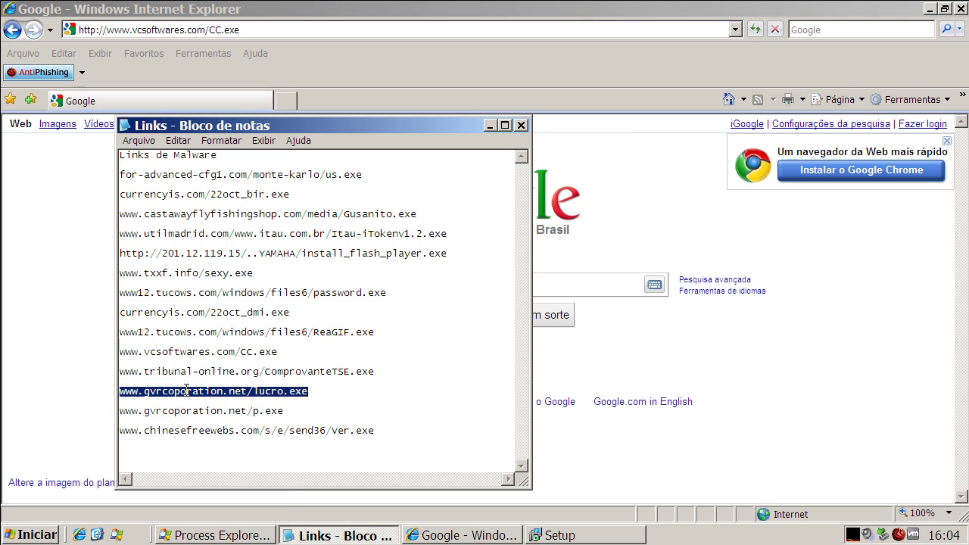
right_click(187, 390)
triple_click(186, 369)
right_click(186, 371)
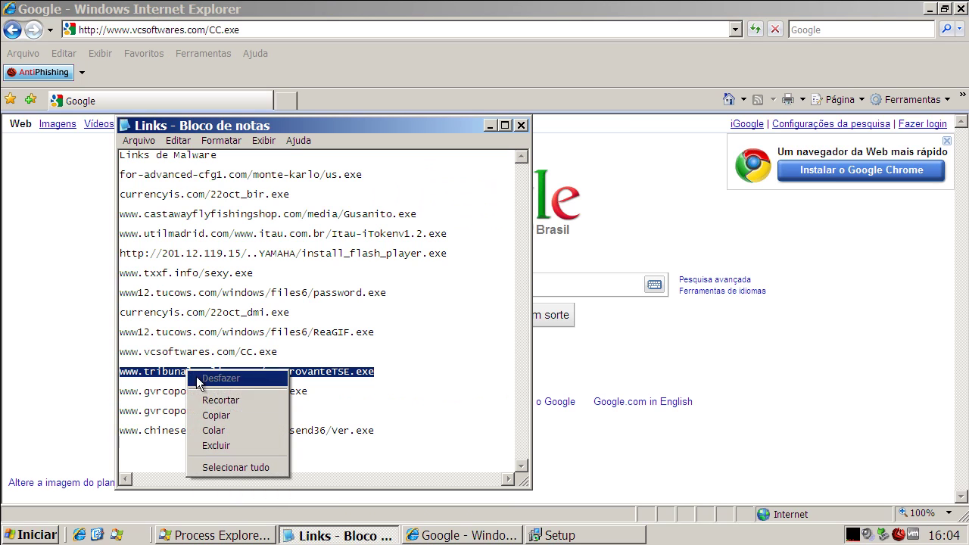
click(274, 411)
click(159, 32)
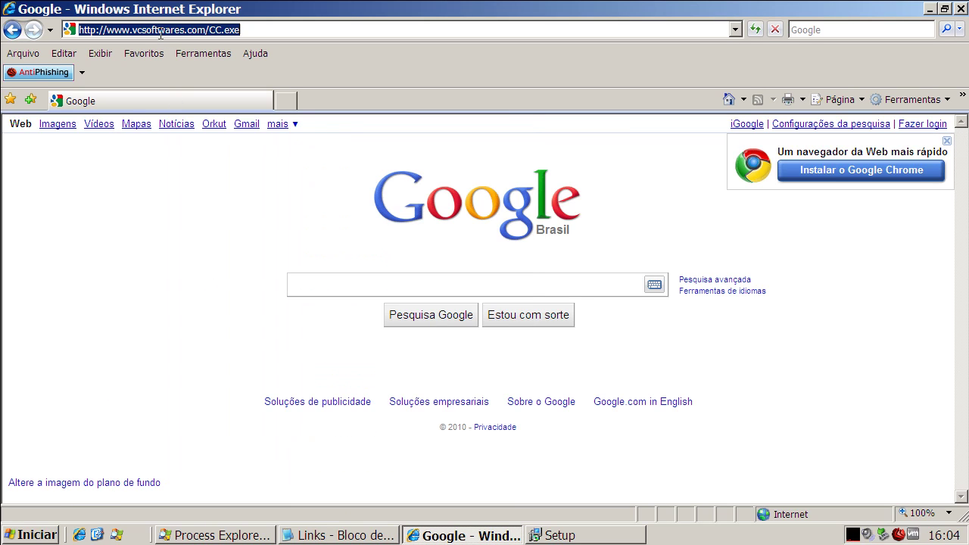
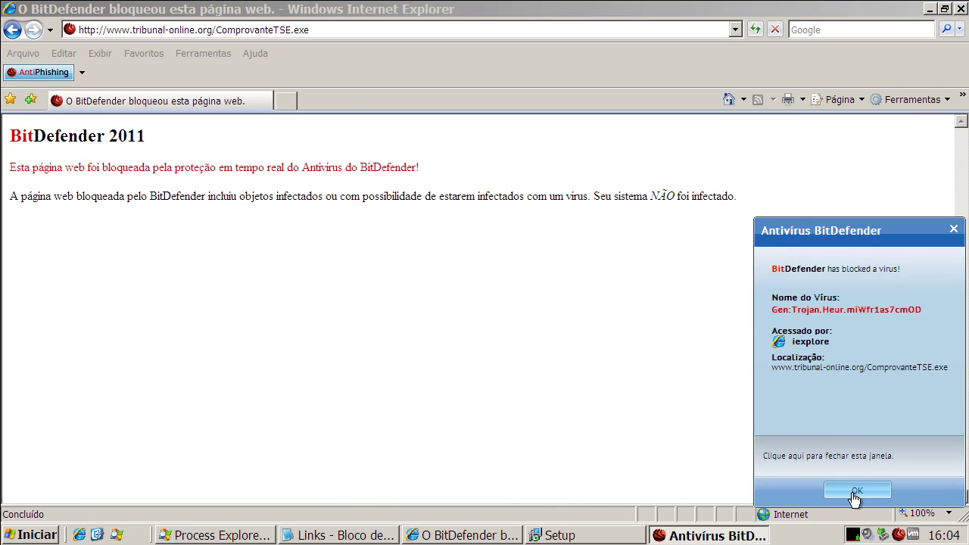
click(855, 492)
click(723, 99)
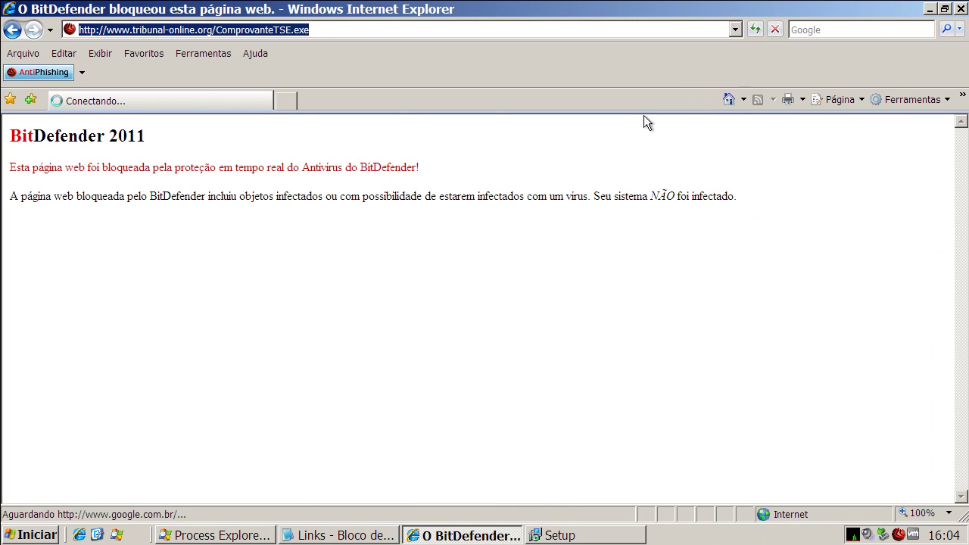
click(306, 542)
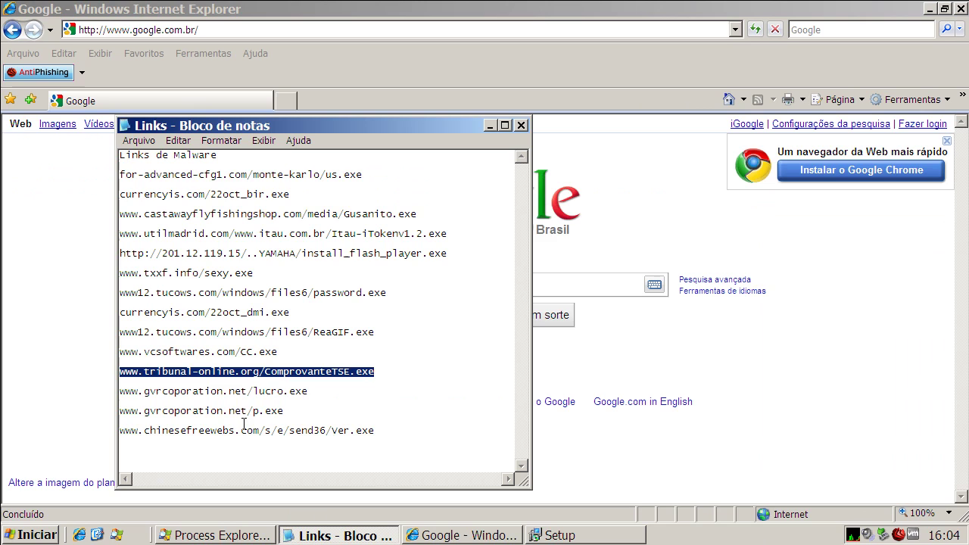
click(236, 392)
double_click(236, 392)
right_click(237, 392)
click(261, 440)
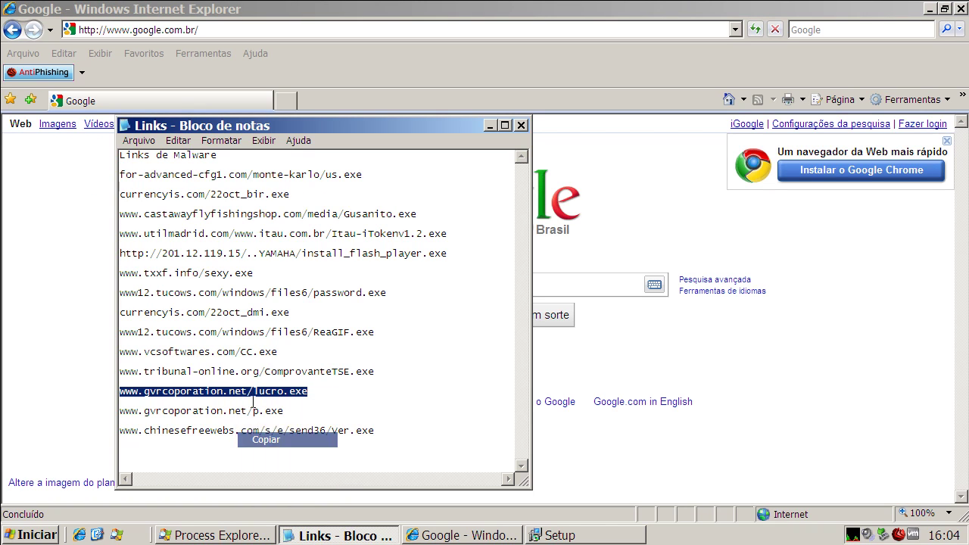
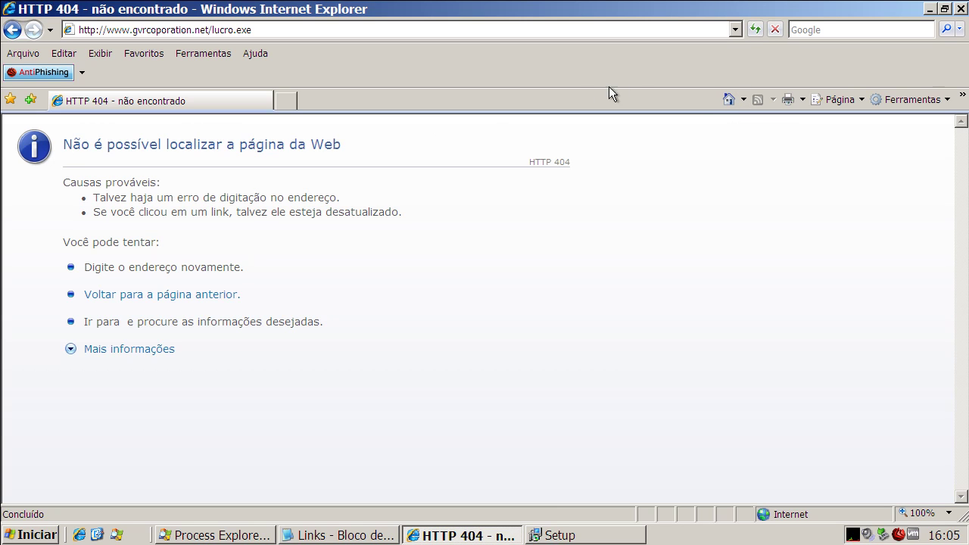
click(727, 99)
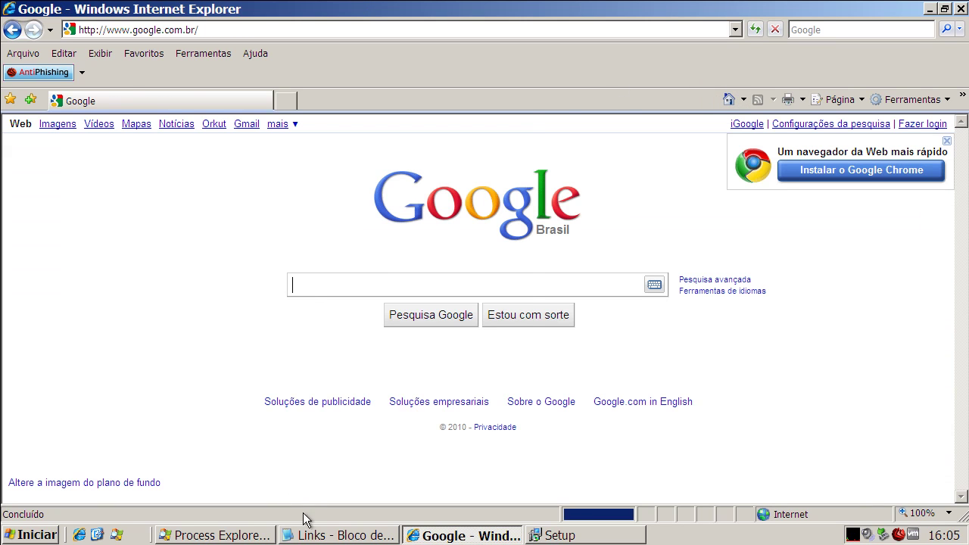
click(320, 535)
double_click(261, 410)
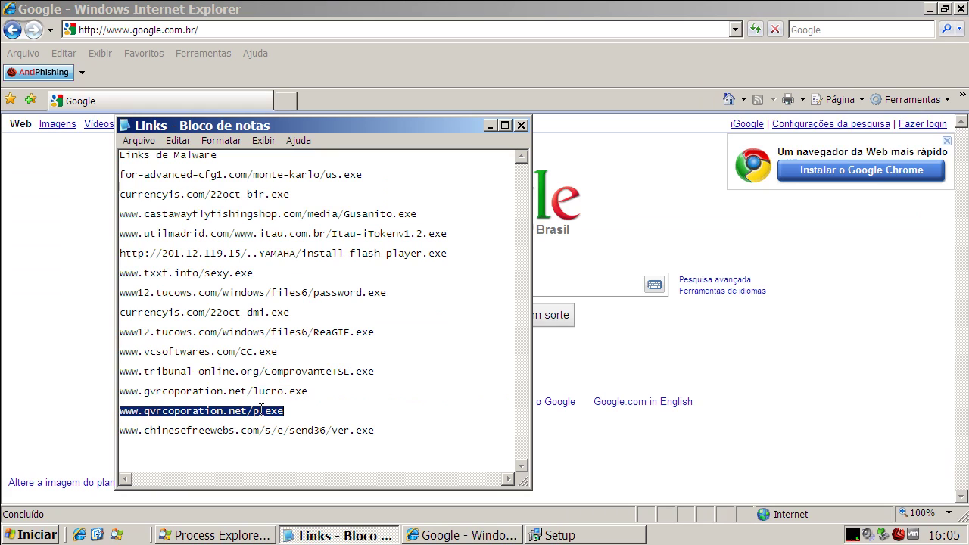
right_click(262, 410)
click(301, 458)
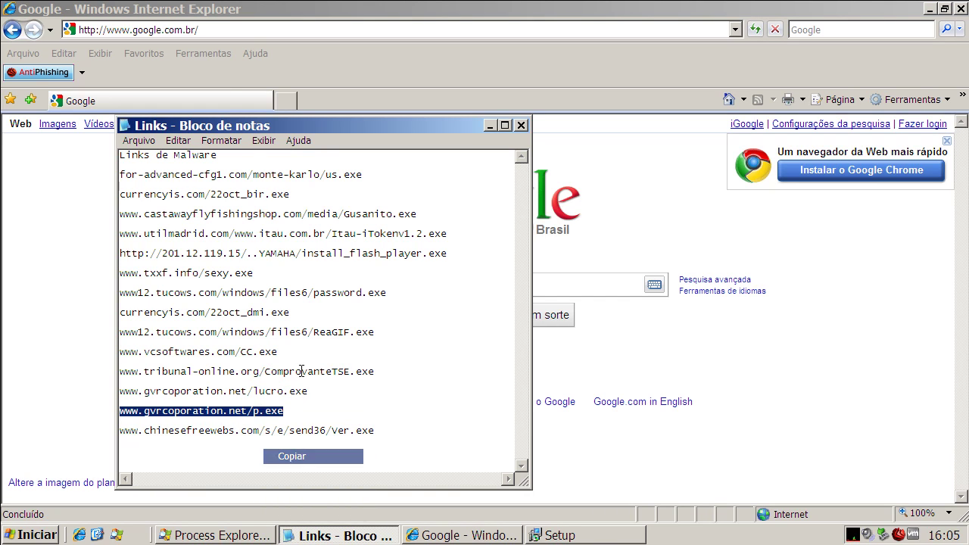
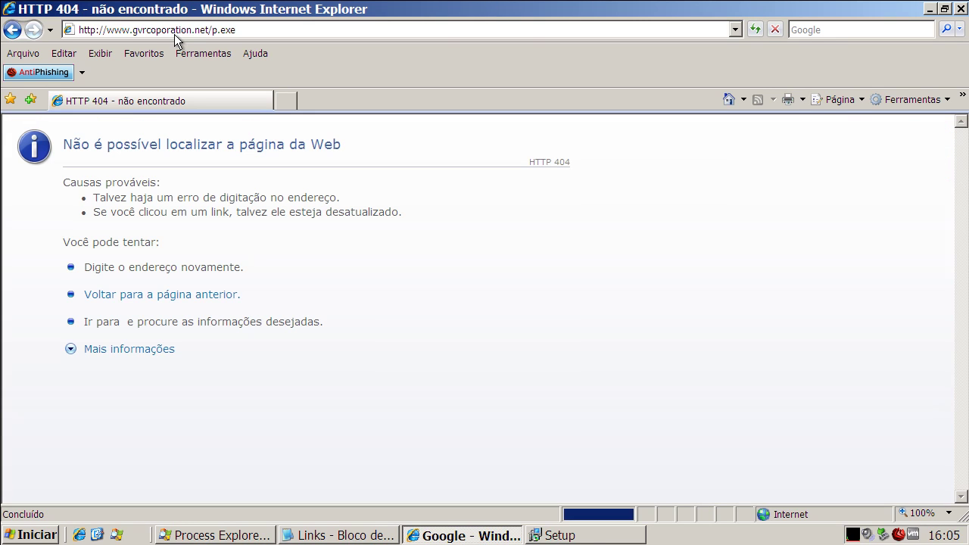
click(729, 100)
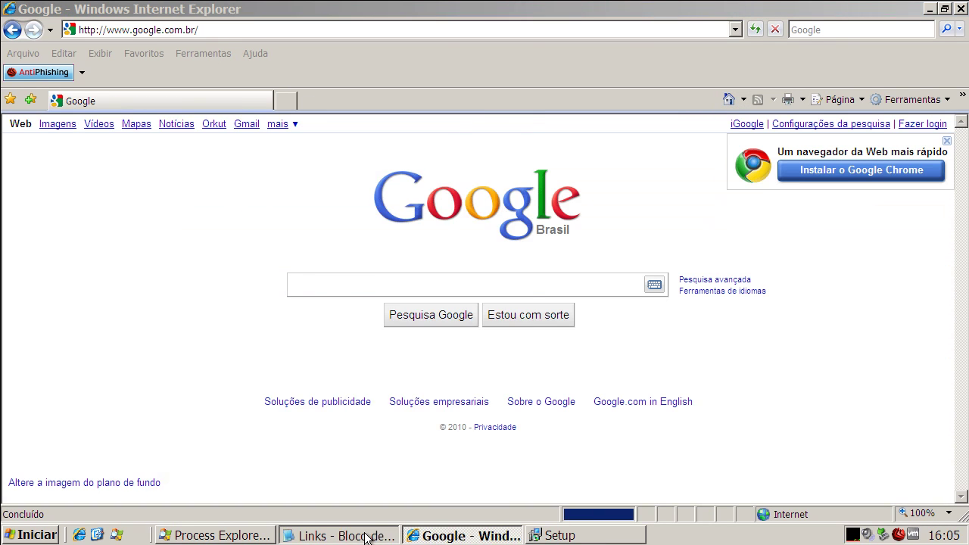
click(364, 535)
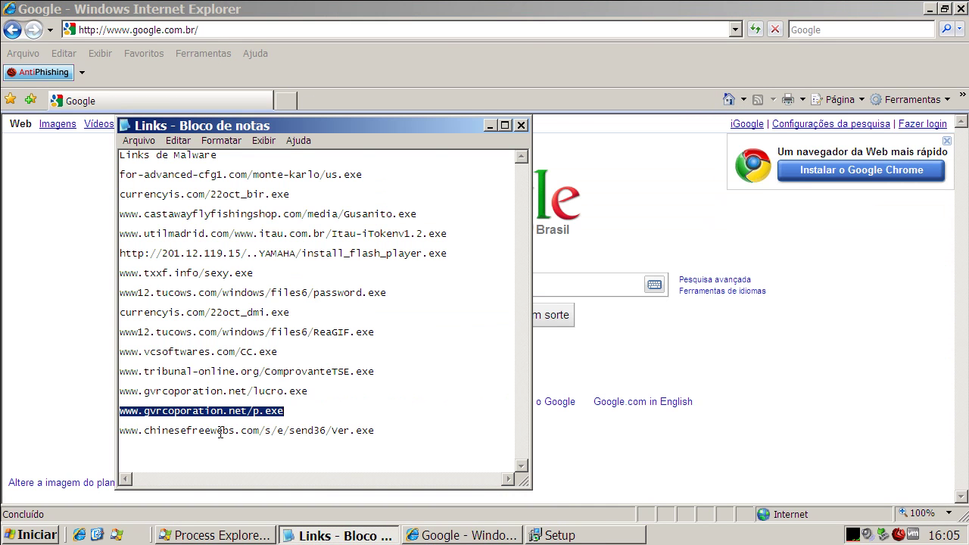
double_click(219, 432)
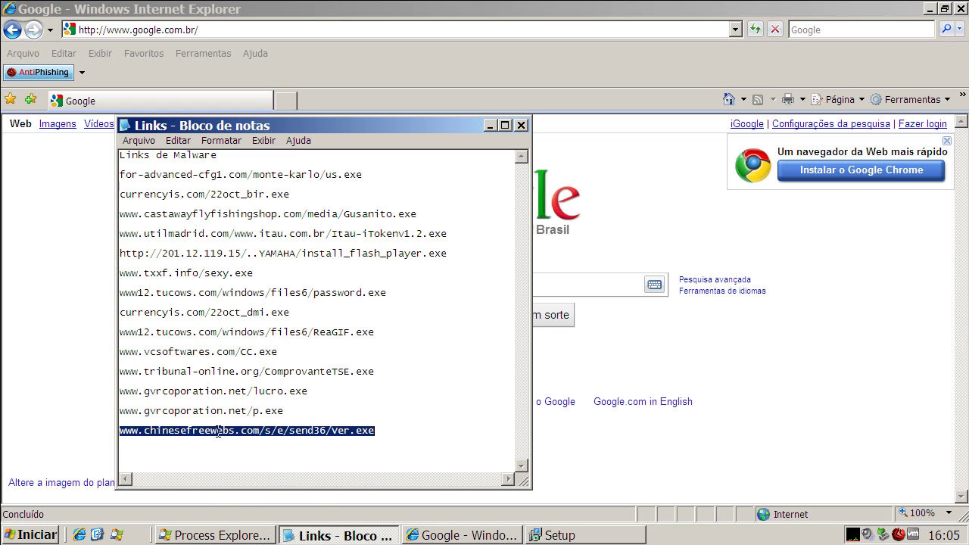
right_click(219, 433)
click(237, 478)
click(199, 29)
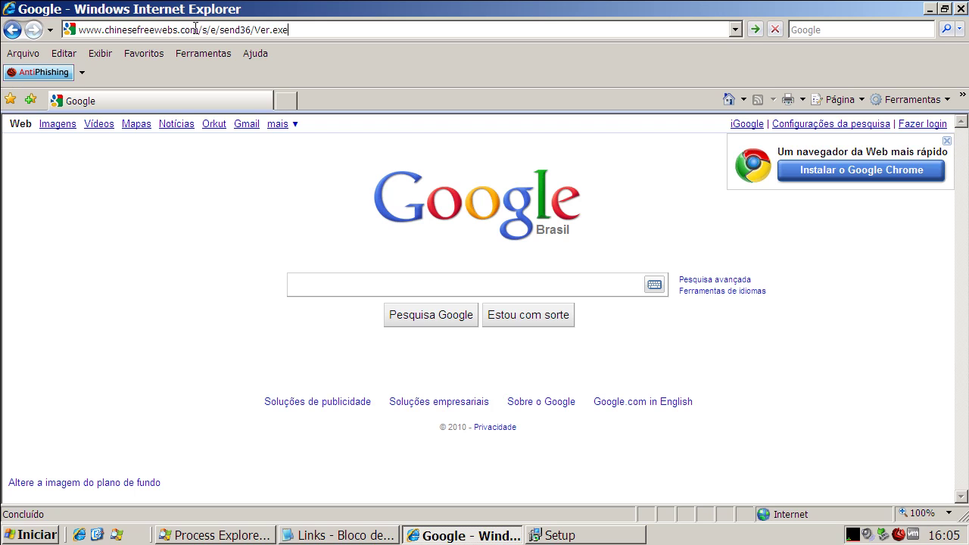
key(Return)
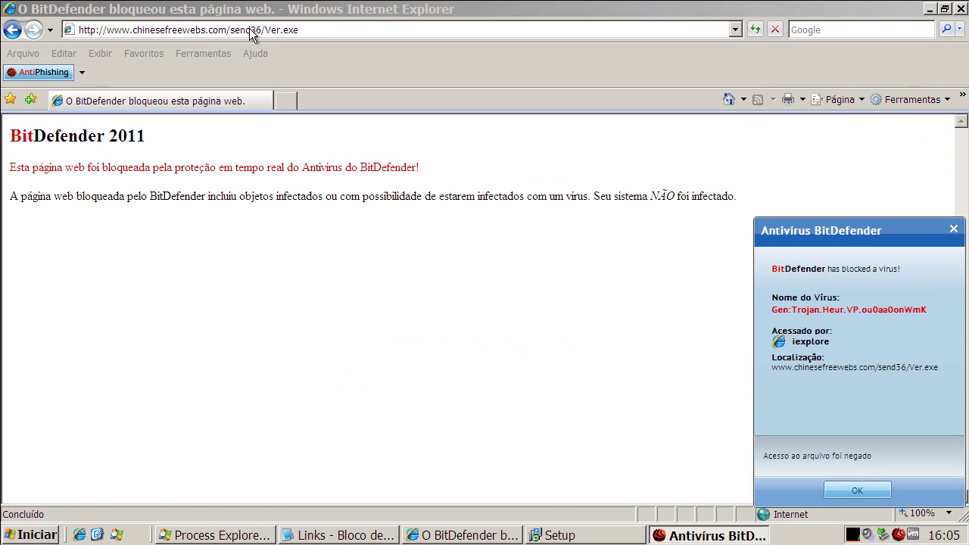
click(857, 490)
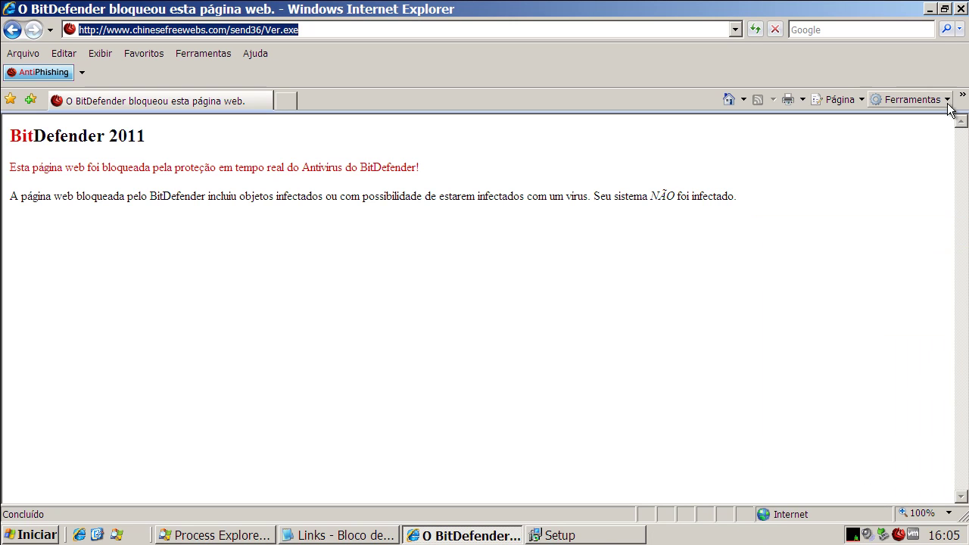
Close Internet Explorer, minimize the Links text file, and check the BitDefender protection status
click(961, 10)
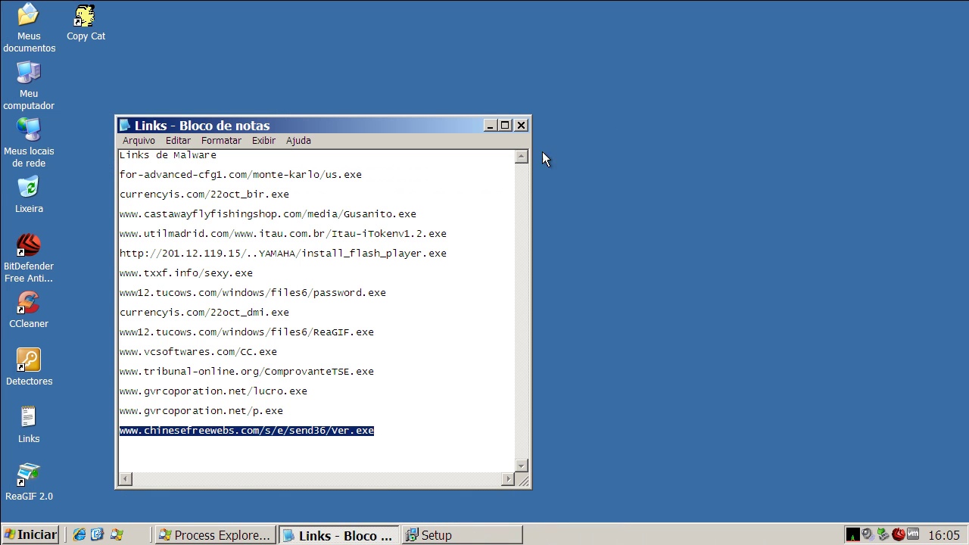
click(489, 127)
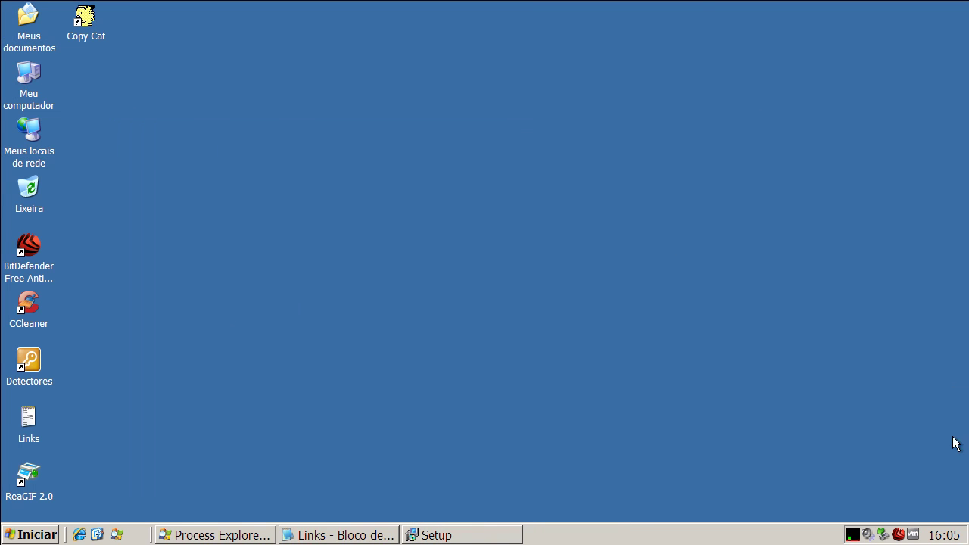
mouse_move(904, 538)
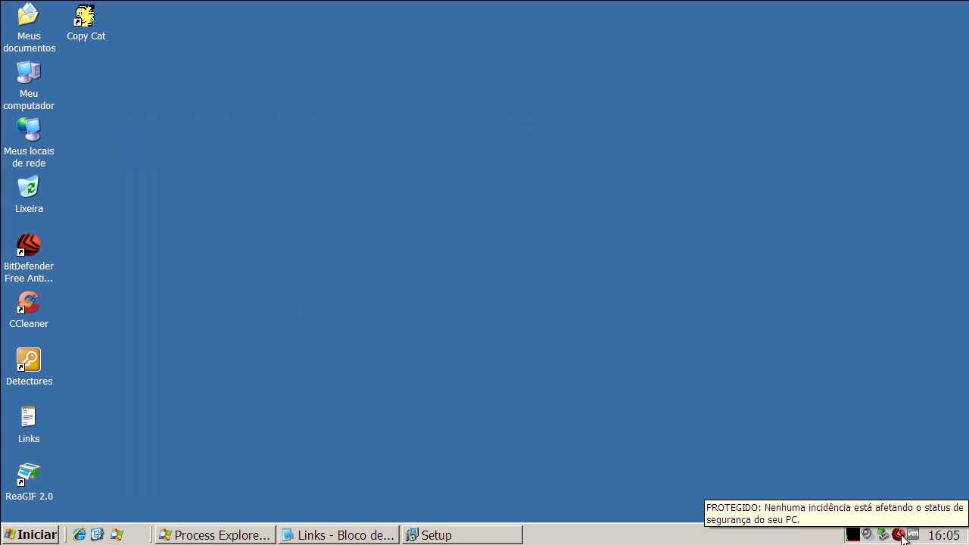
click(361, 534)
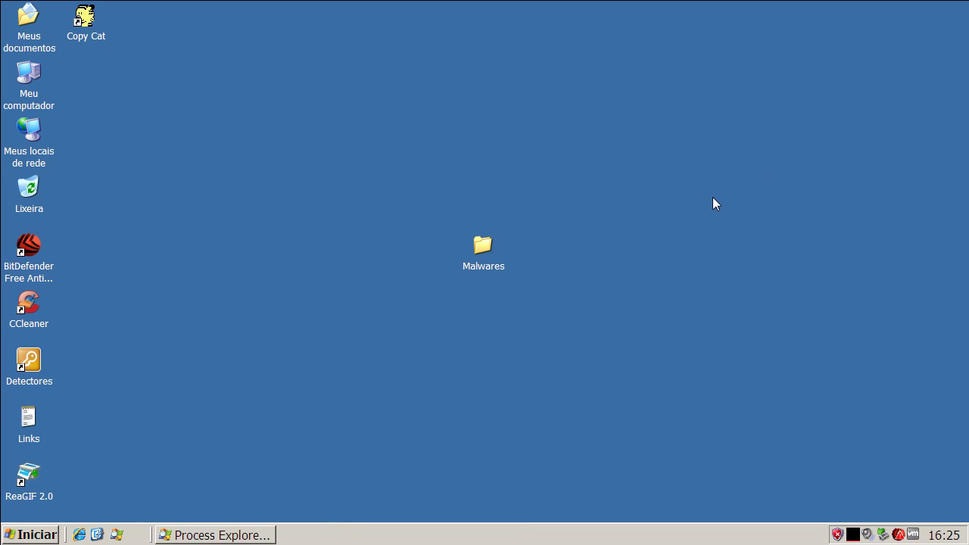
Open the Malwares folder on the desktop, review the collected files and the BitDefender status, and close the folder
double_click(488, 264)
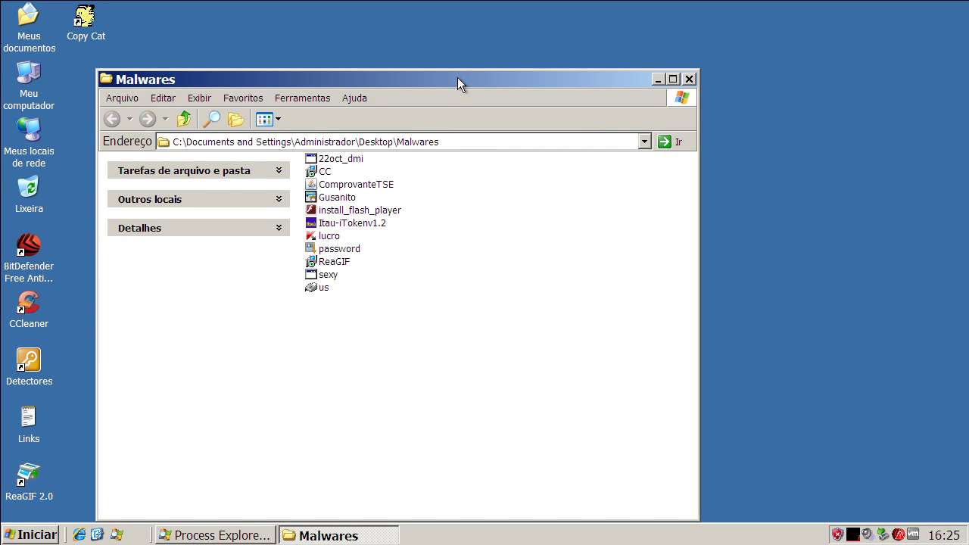
drag(457, 77, 507, 45)
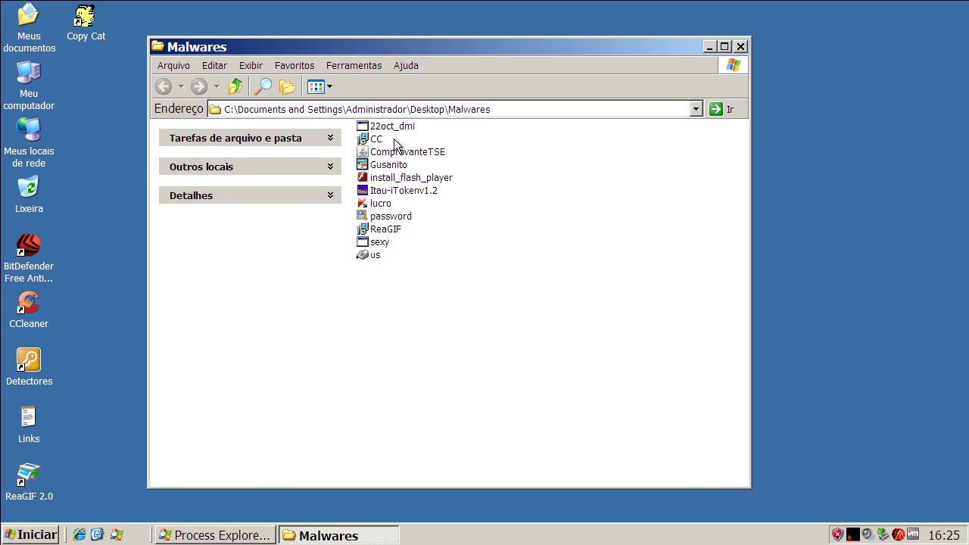
mouse_move(389, 232)
mouse_move(900, 537)
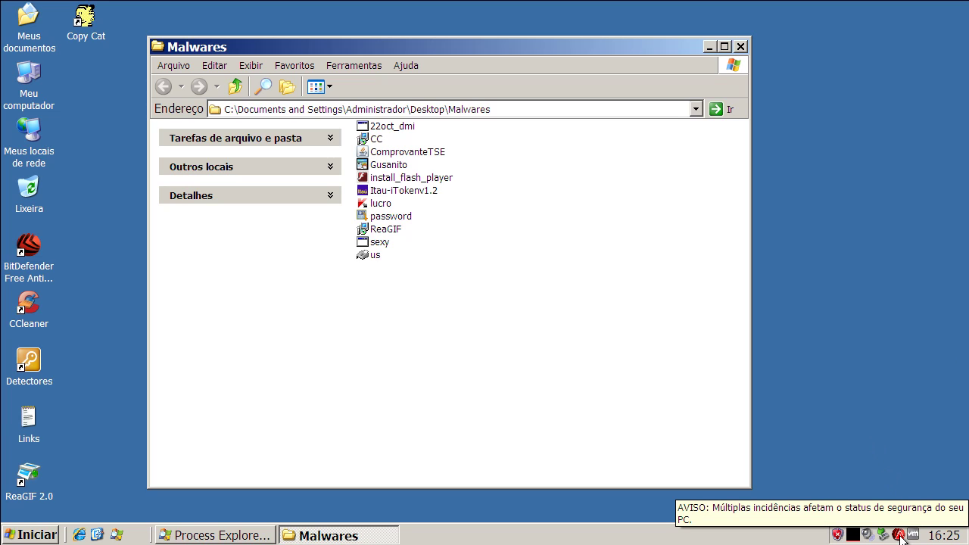
click(742, 47)
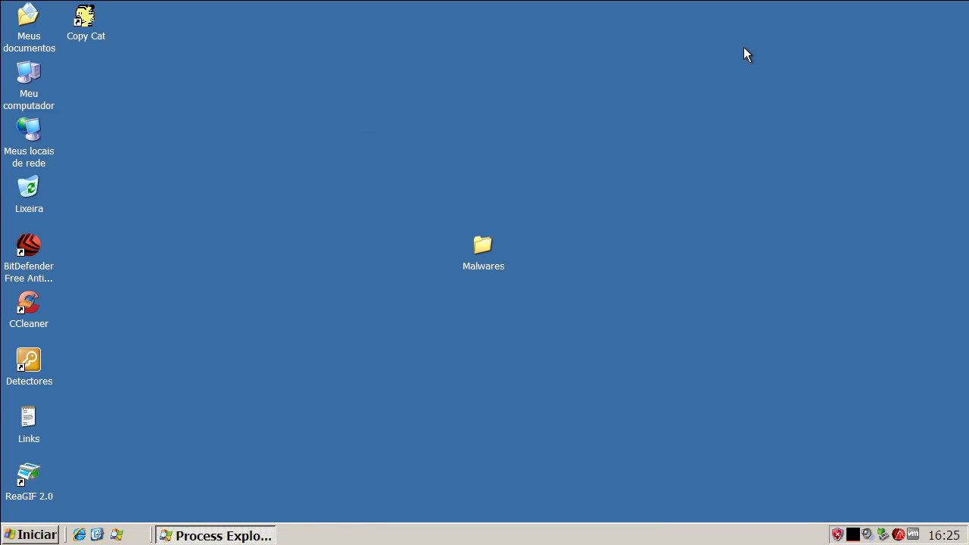
Repair the pending BitDefender issues to re-enable real-time and antiphishing protection, and close the repair window
right_click(899, 535)
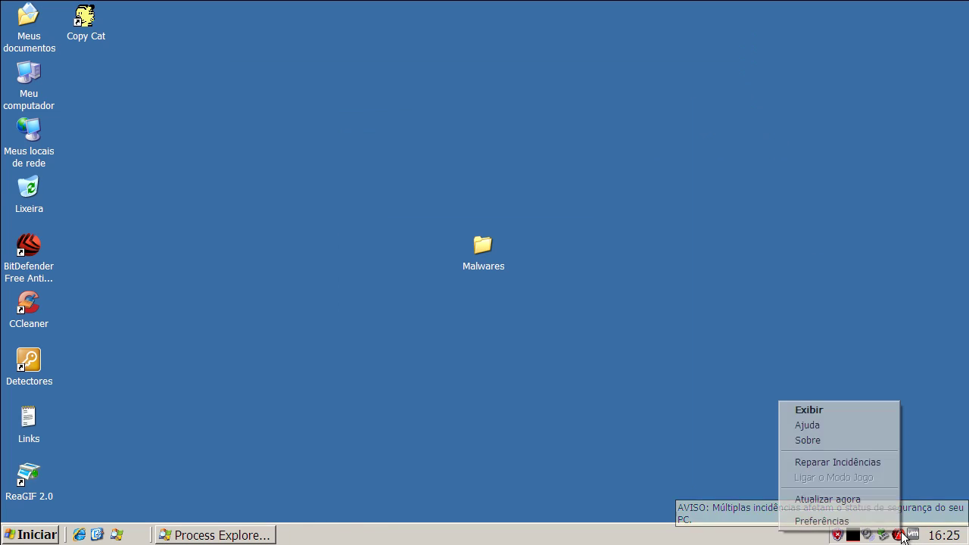
click(864, 462)
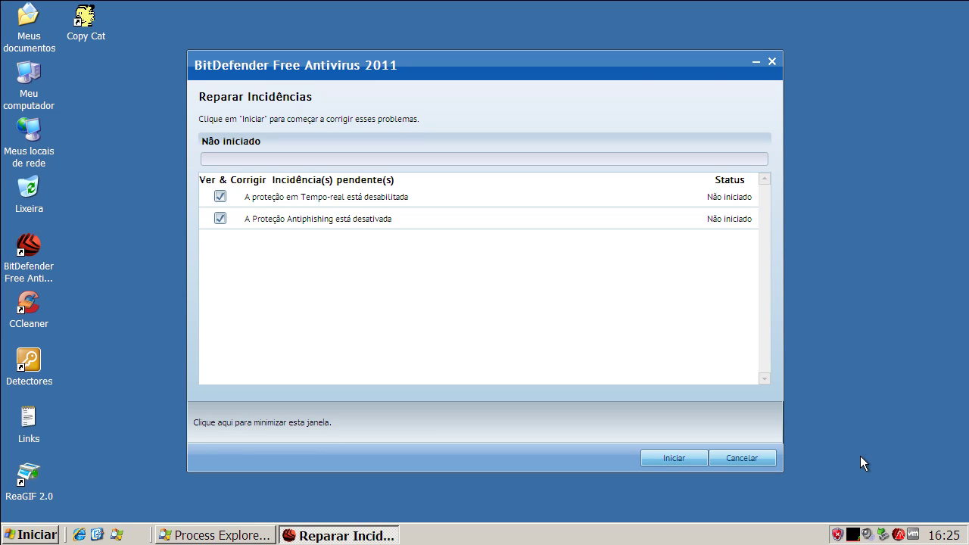
click(673, 459)
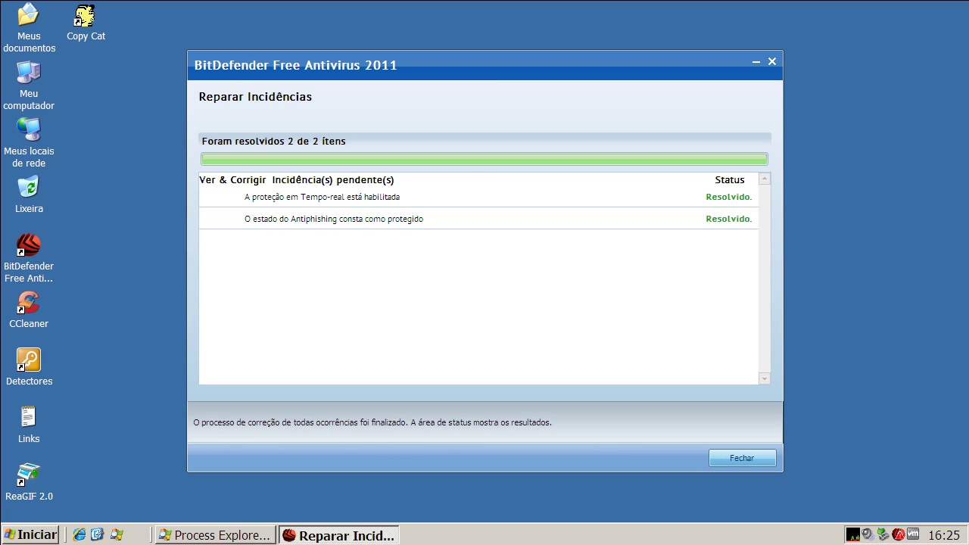
click(763, 459)
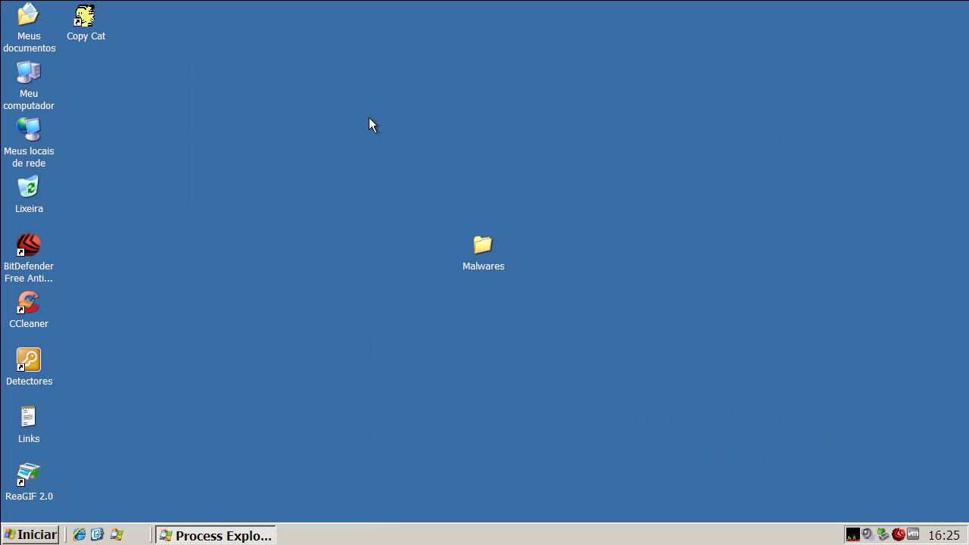
Scan the Malwares folder with BitDefender, expand the results summary to review its details, and finish the scan wizard
right_click(485, 258)
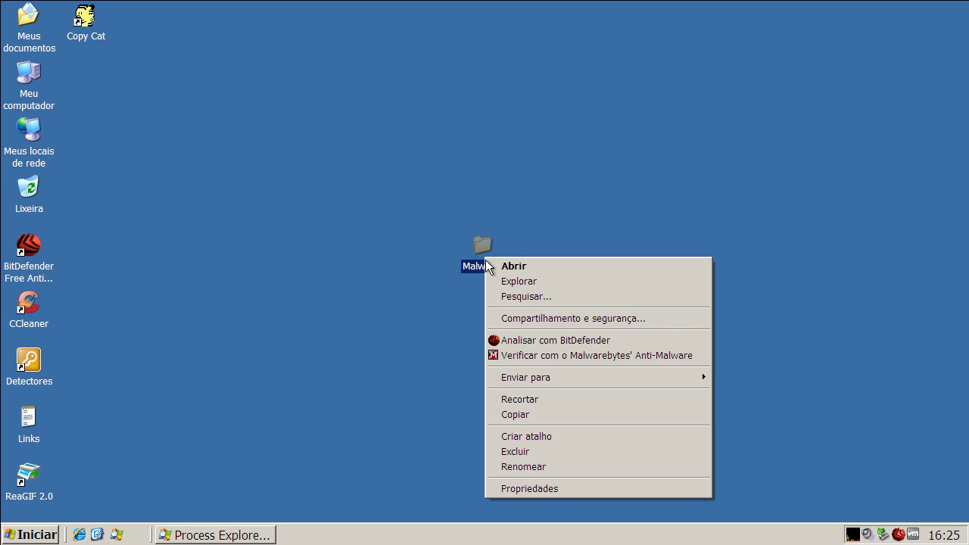
click(513, 342)
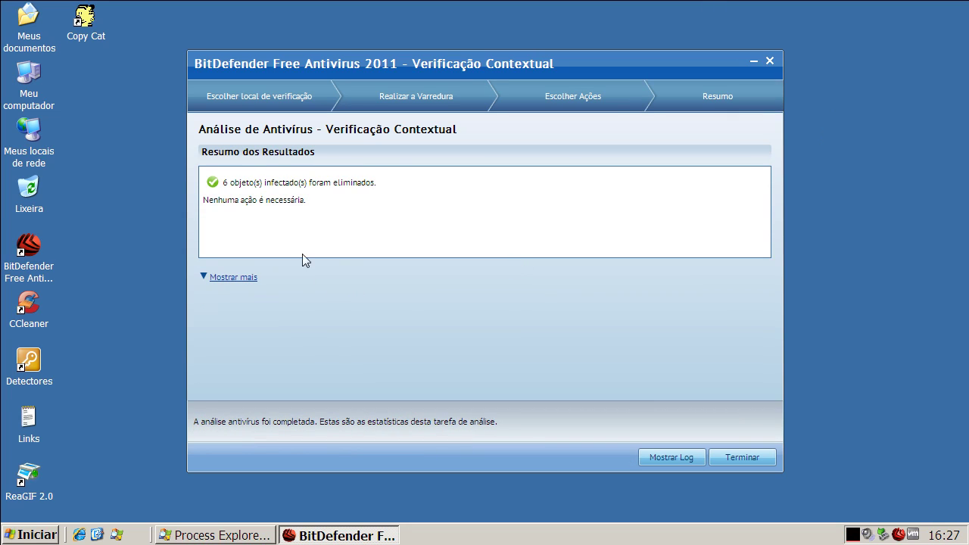
click(234, 286)
click(234, 284)
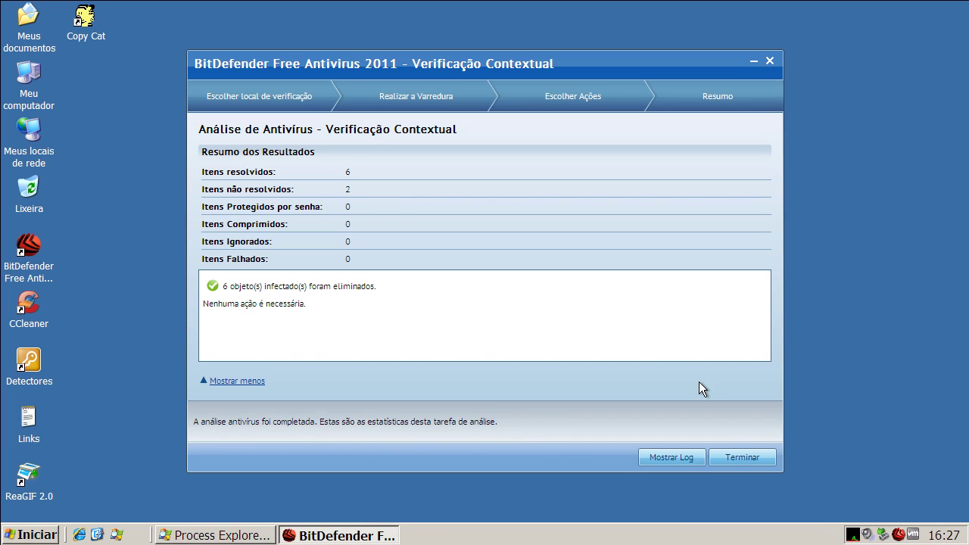
click(738, 457)
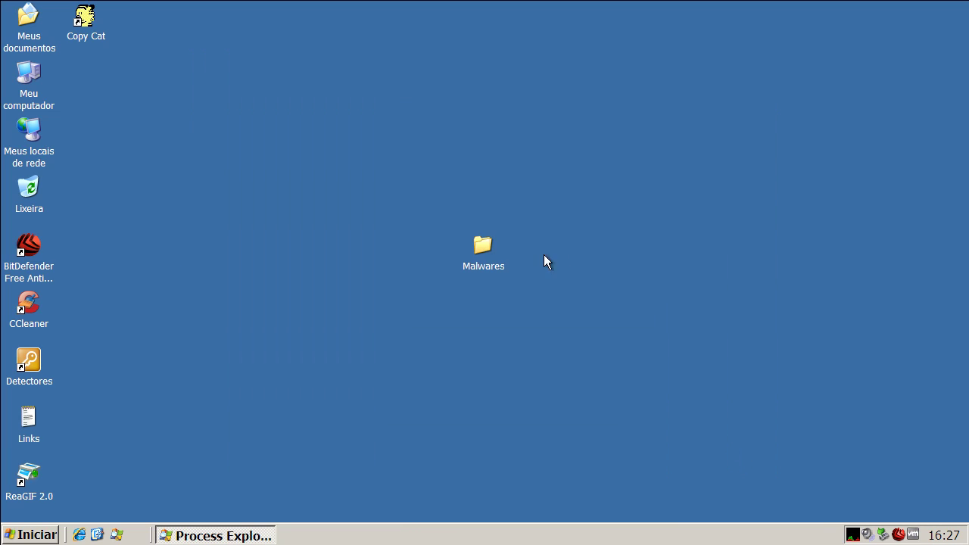
Open the Malwares folder on the desktop and run 22oct_dmi, allowing it through the security warning
double_click(472, 241)
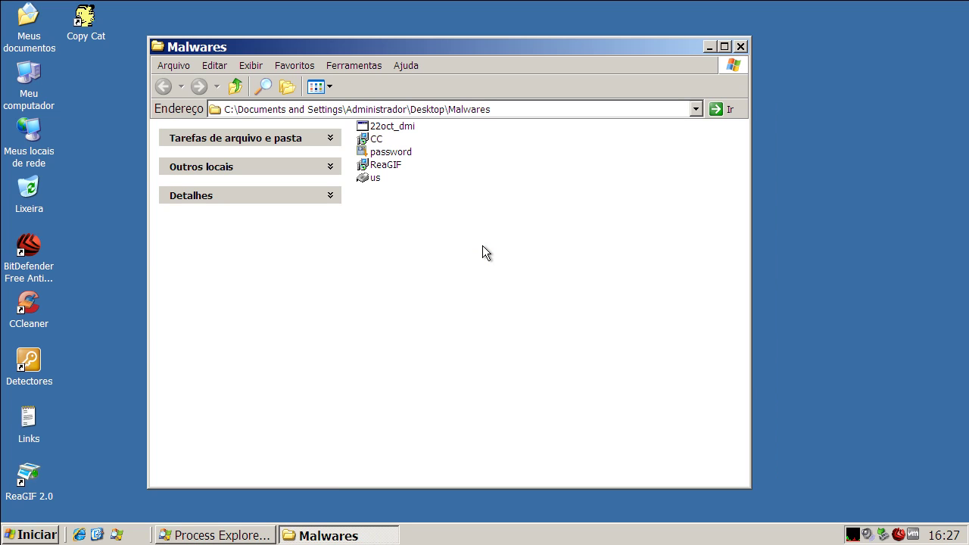
mouse_move(390, 185)
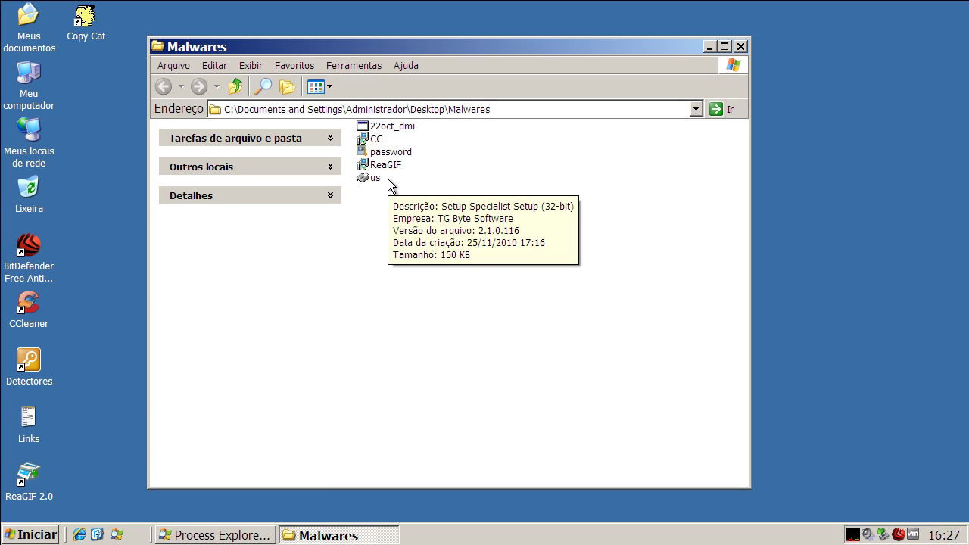
double_click(386, 127)
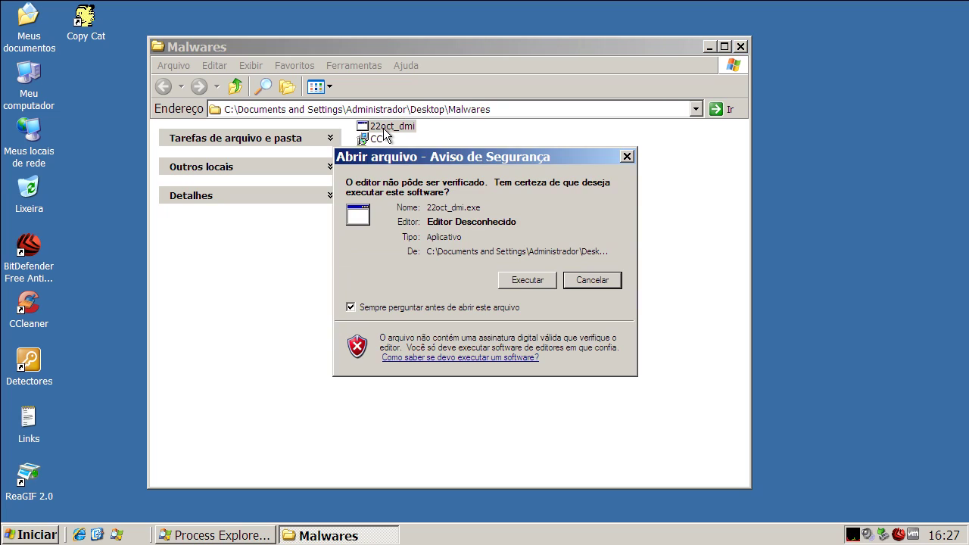
click(530, 281)
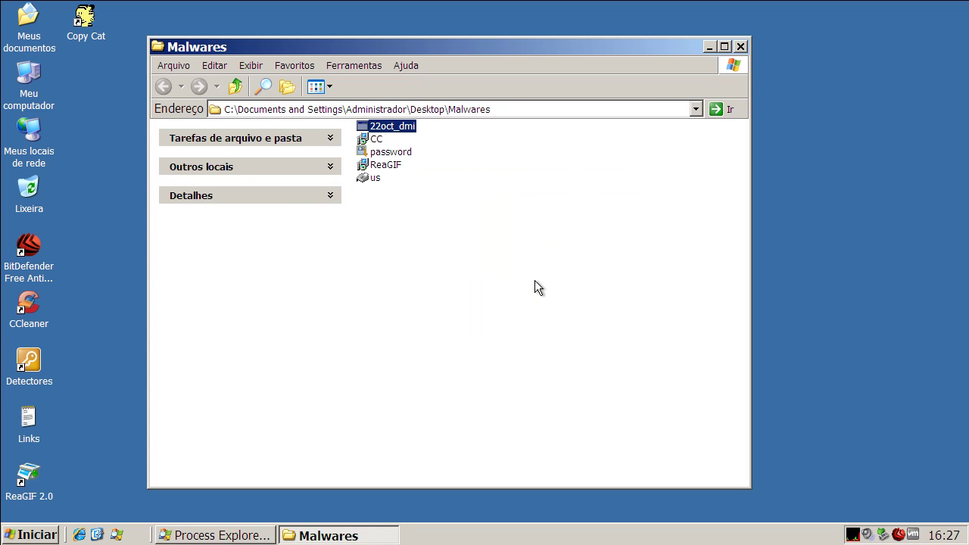
Run CC from the Malwares folder, exit the Copy Cat setup without installing, and close the browser window it opens
click(379, 130)
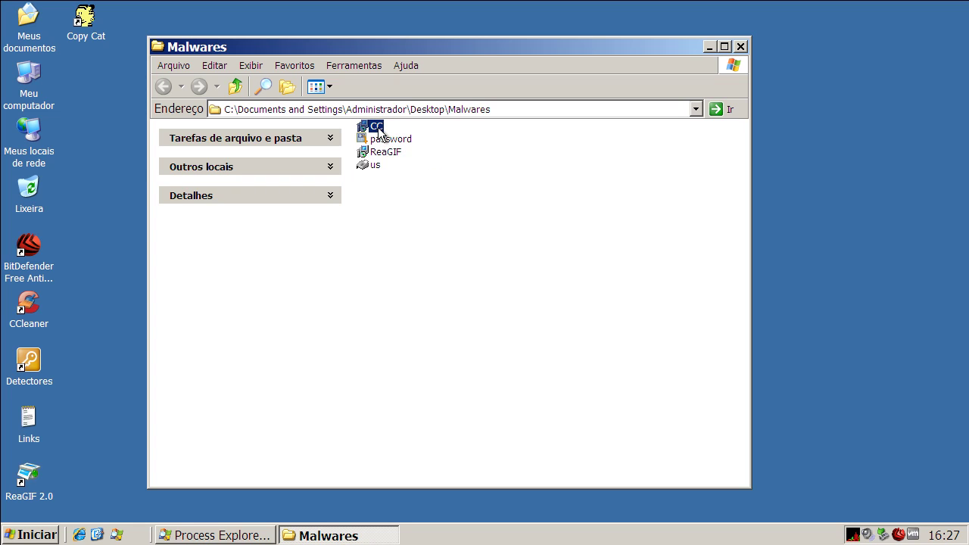
double_click(378, 130)
click(549, 278)
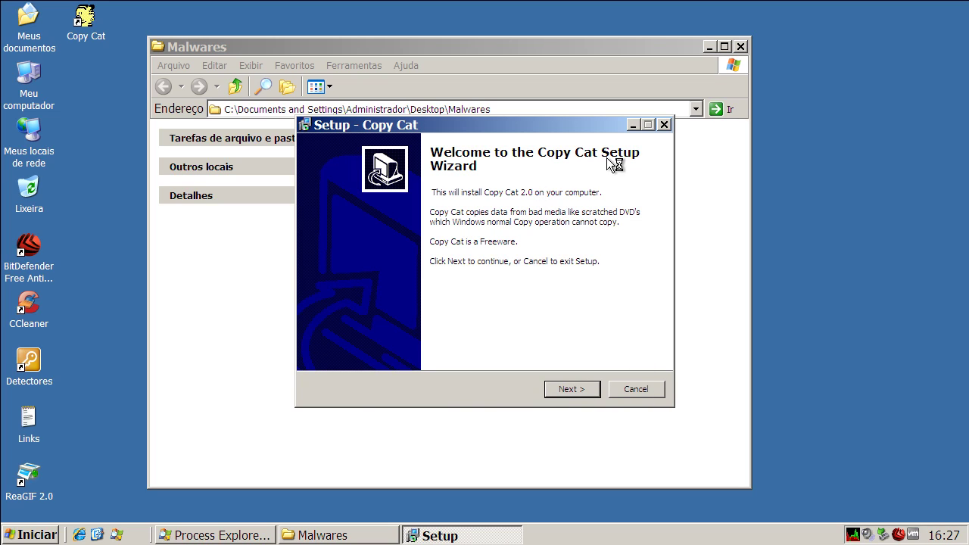
click(89, 28)
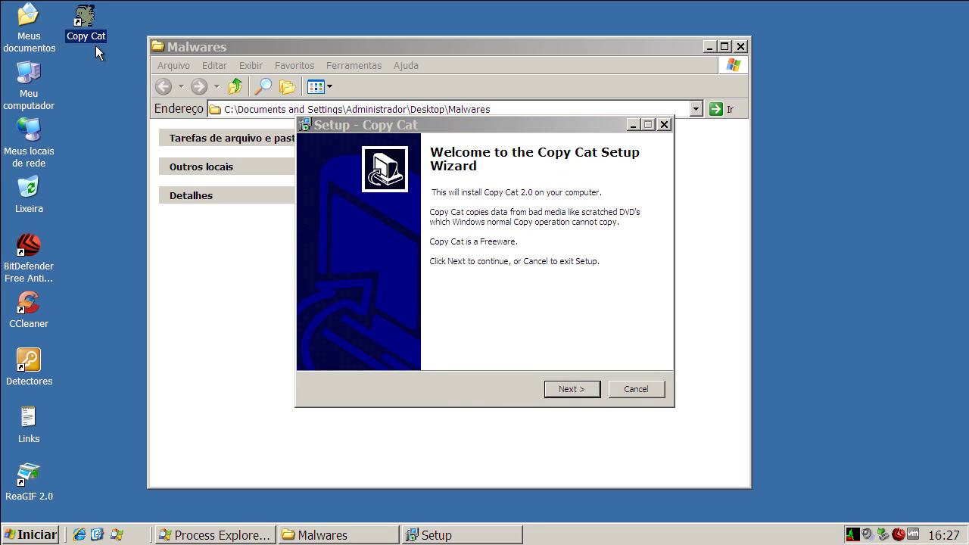
click(640, 390)
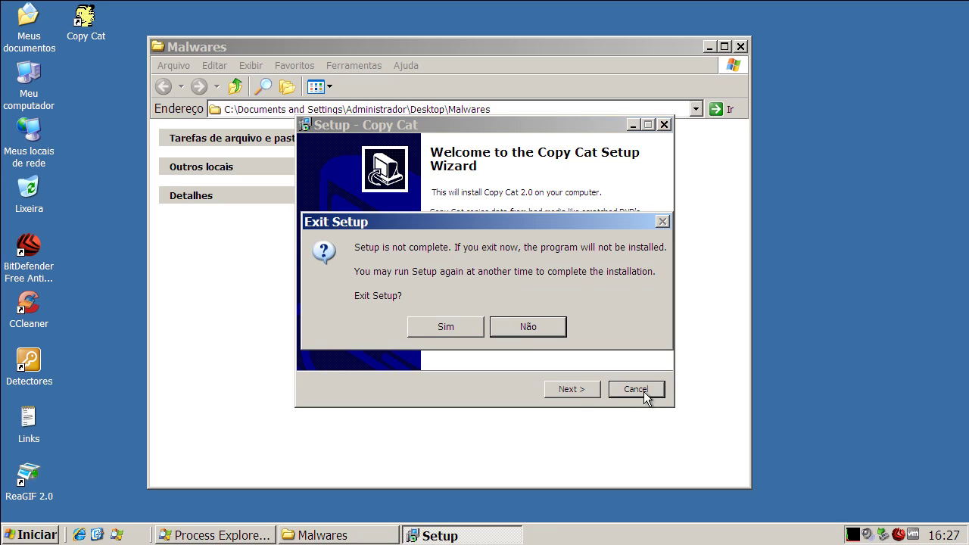
click(445, 326)
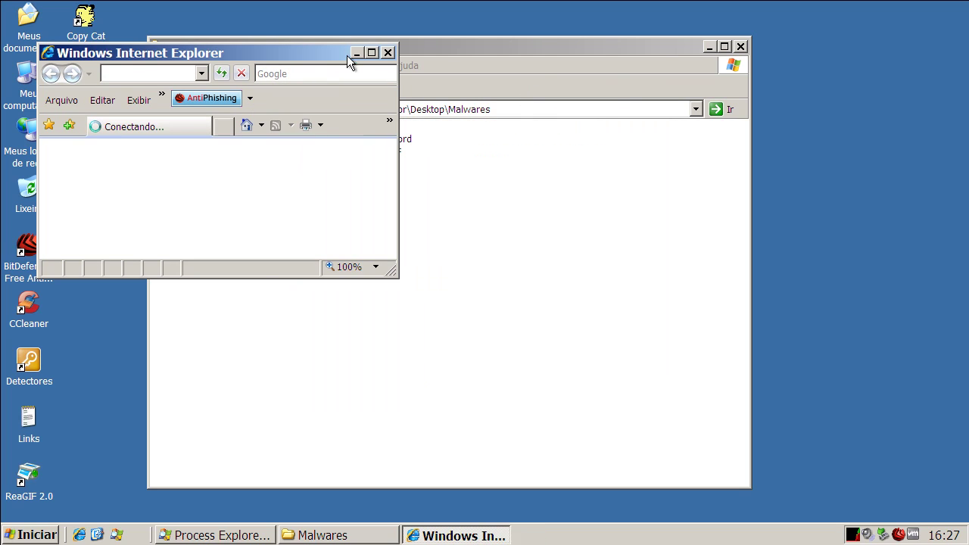
click(387, 53)
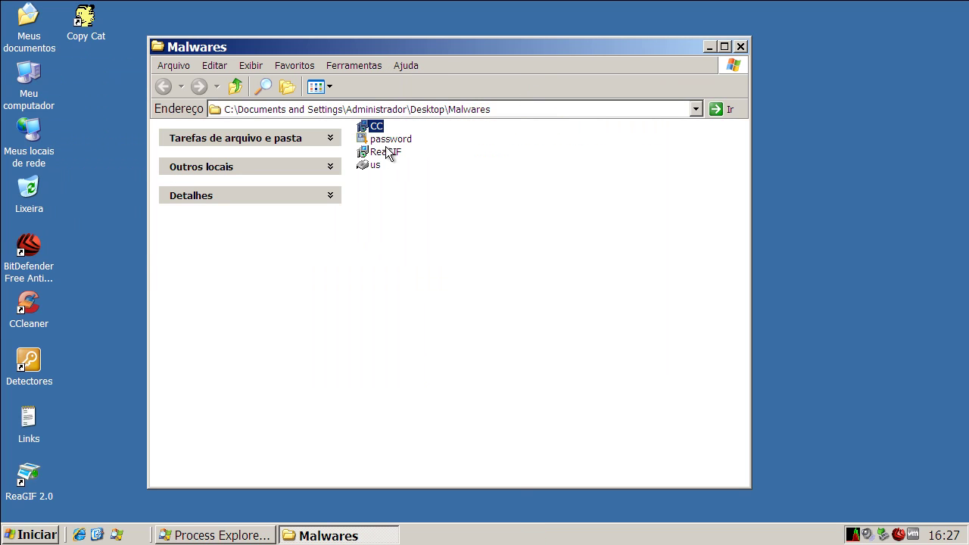
Run the password file, start the CyberScrub KeyChain download, and close the downloader
double_click(385, 139)
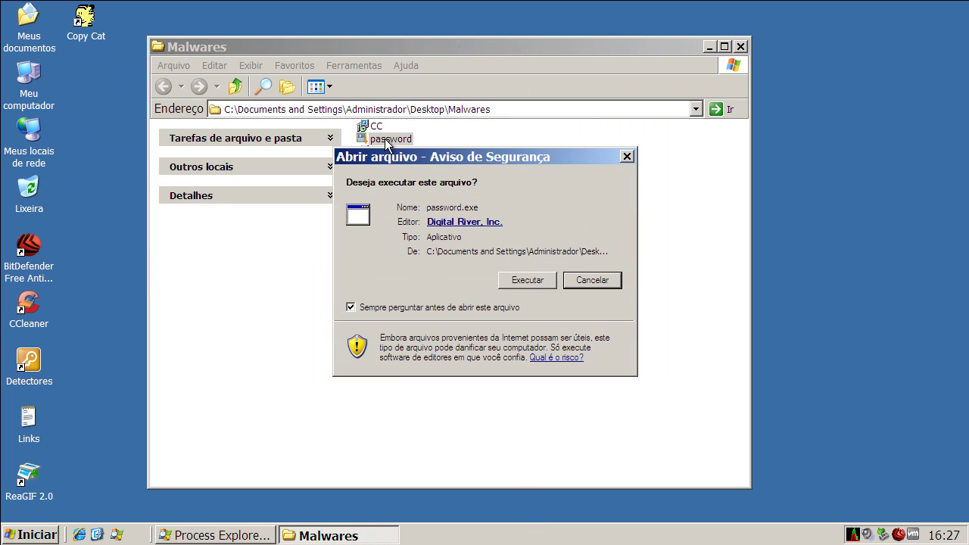
click(522, 282)
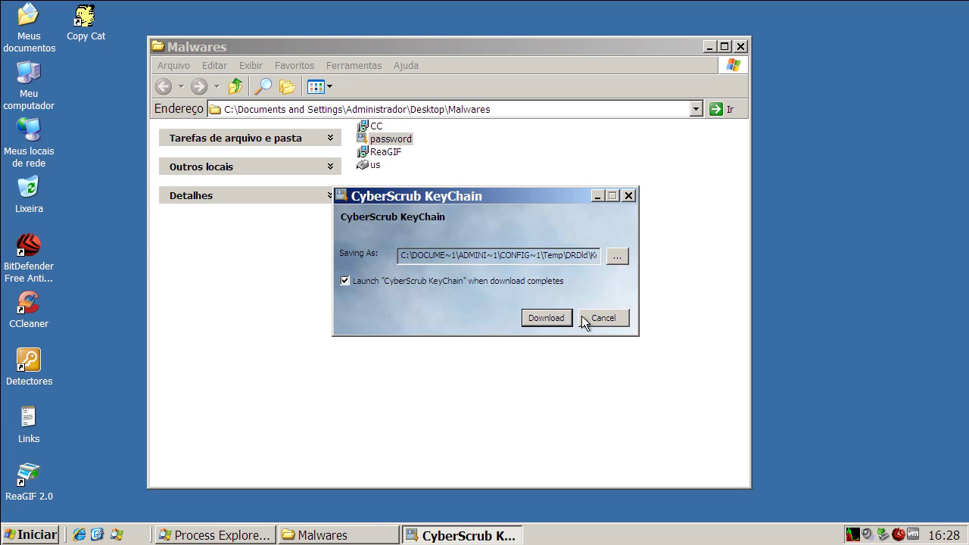
click(552, 318)
click(628, 196)
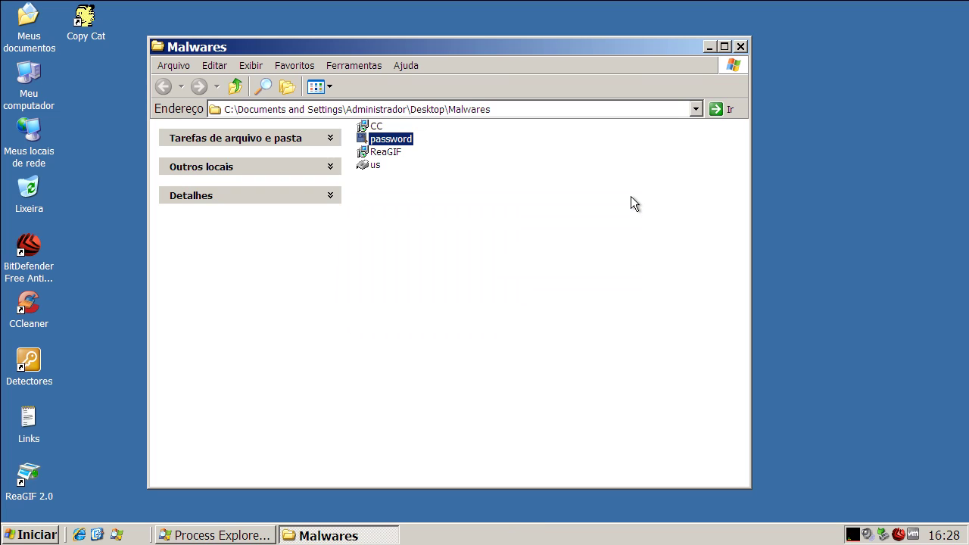
Run ReaGIF, accept its license agreement, and exit the setup without installing
double_click(387, 152)
click(538, 286)
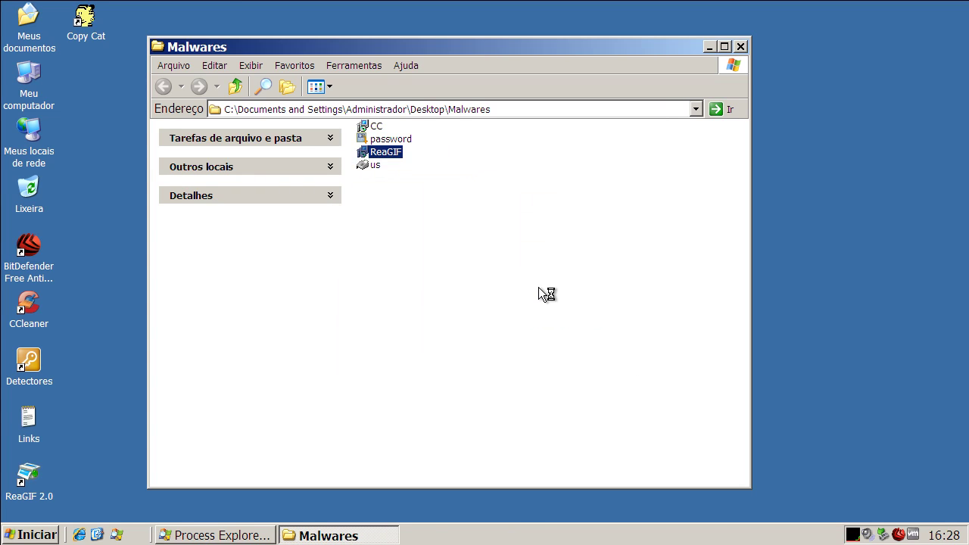
click(569, 389)
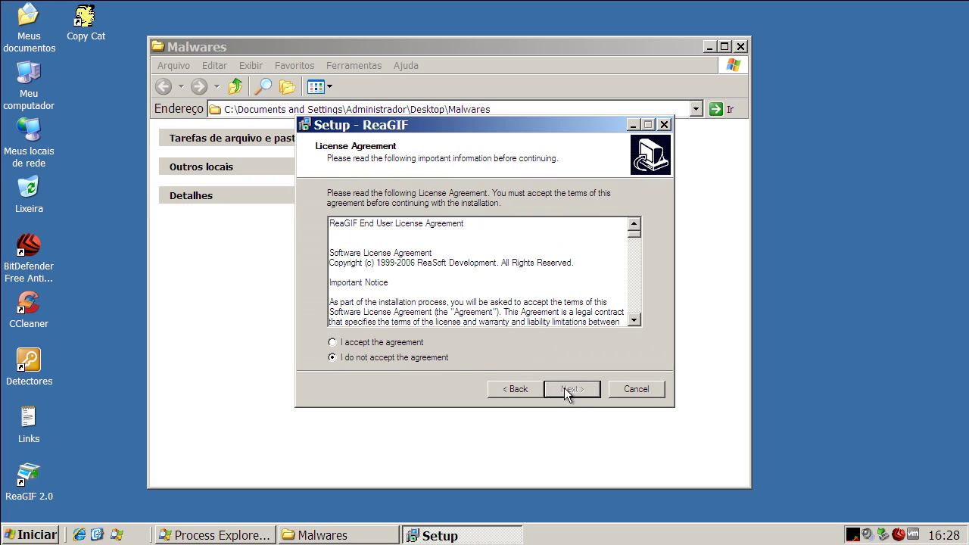
click(394, 342)
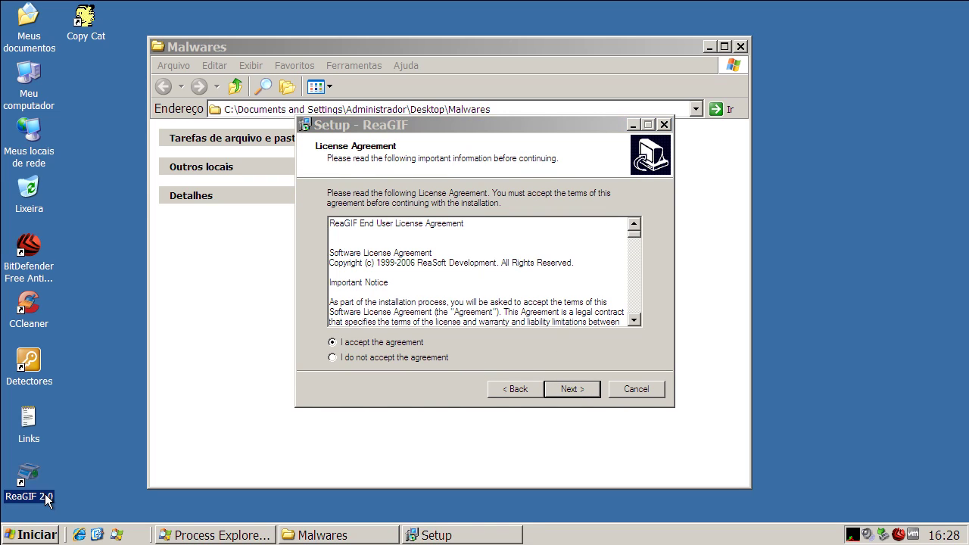
click(661, 395)
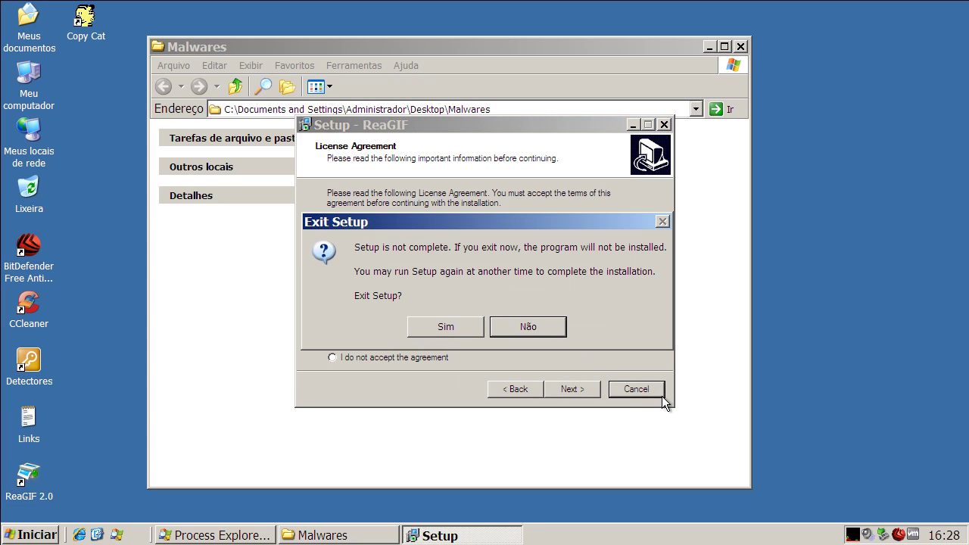
click(441, 327)
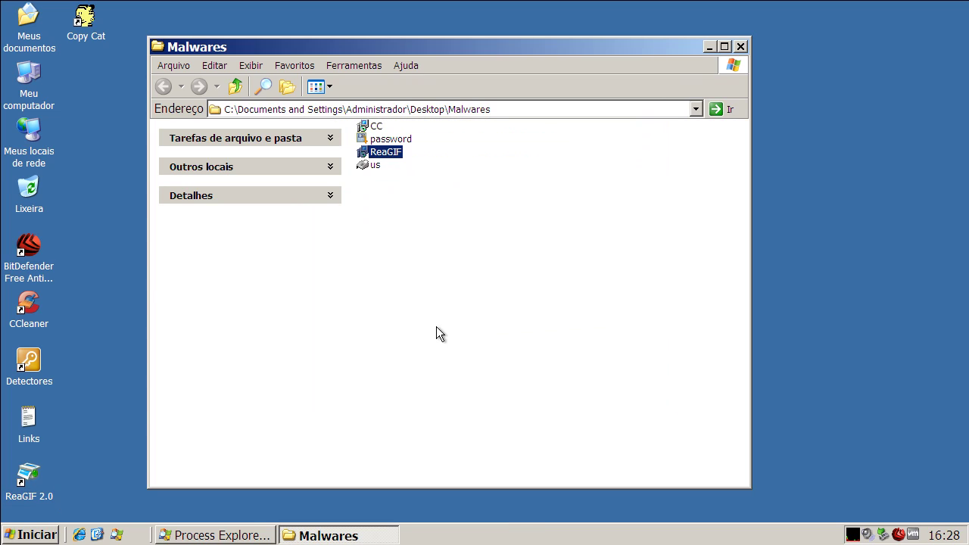
Run the us file, check the running processes in Process Explorer, and clear both windows from the desktop
double_click(371, 165)
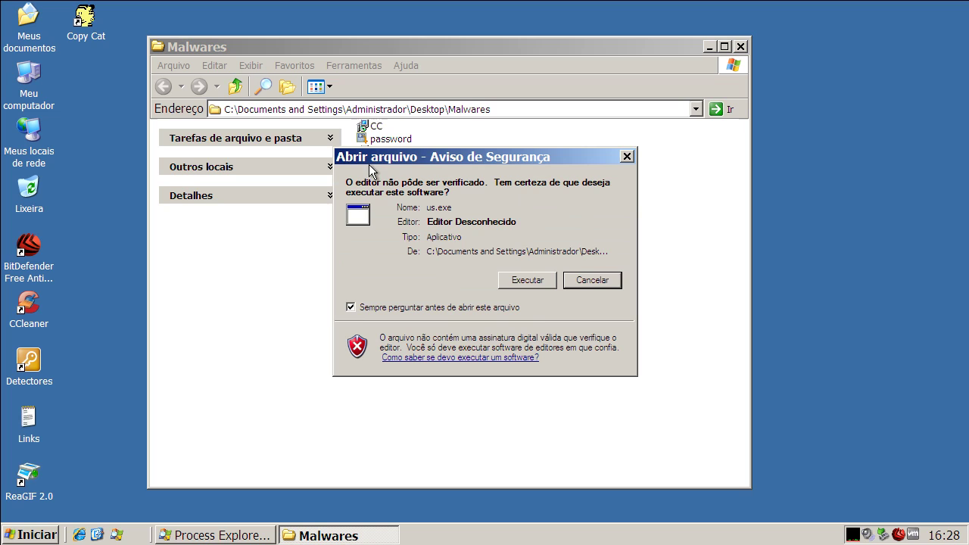
click(531, 282)
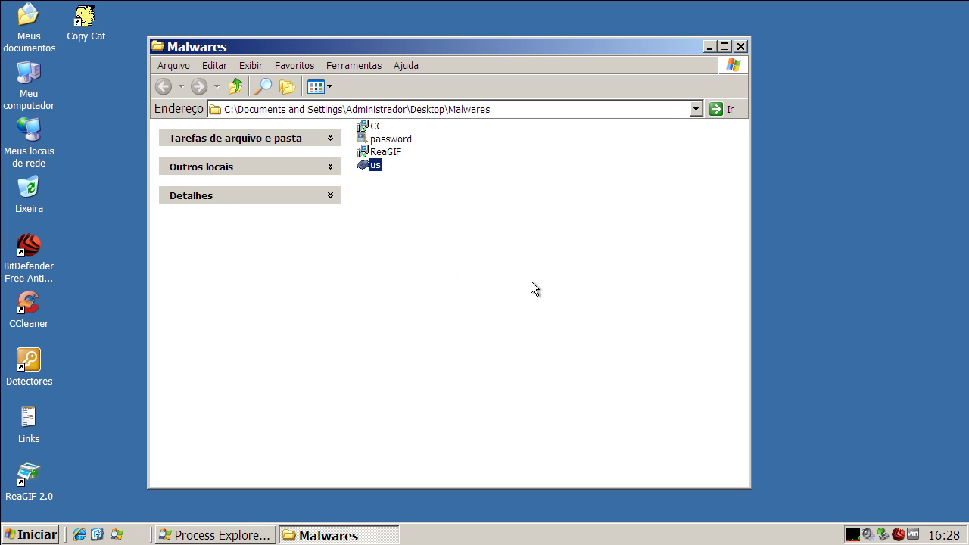
click(226, 535)
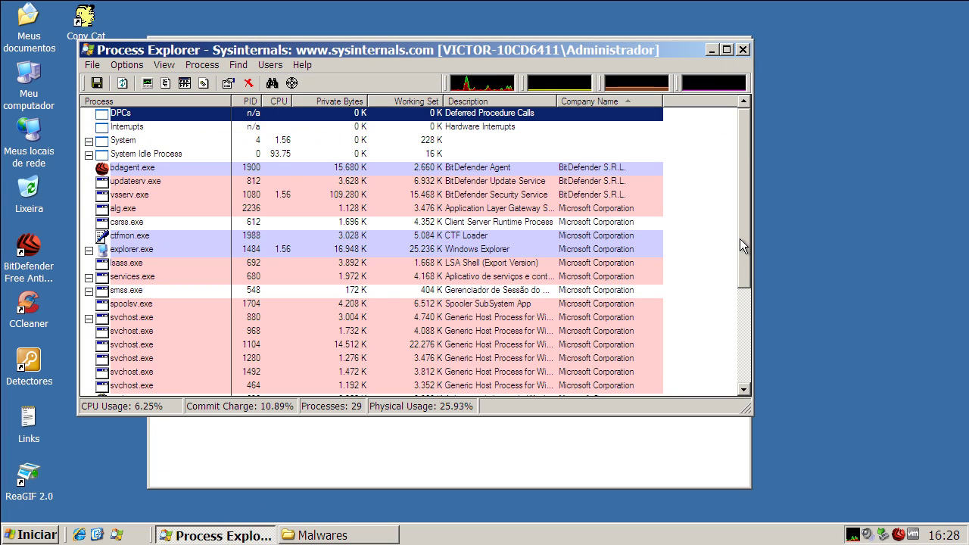
drag(740, 239, 755, 135)
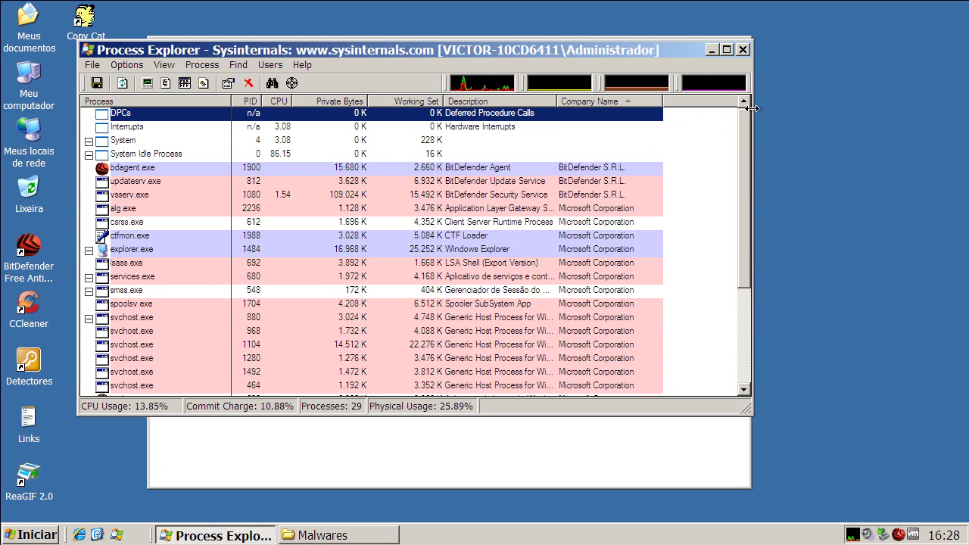
click(712, 52)
click(744, 46)
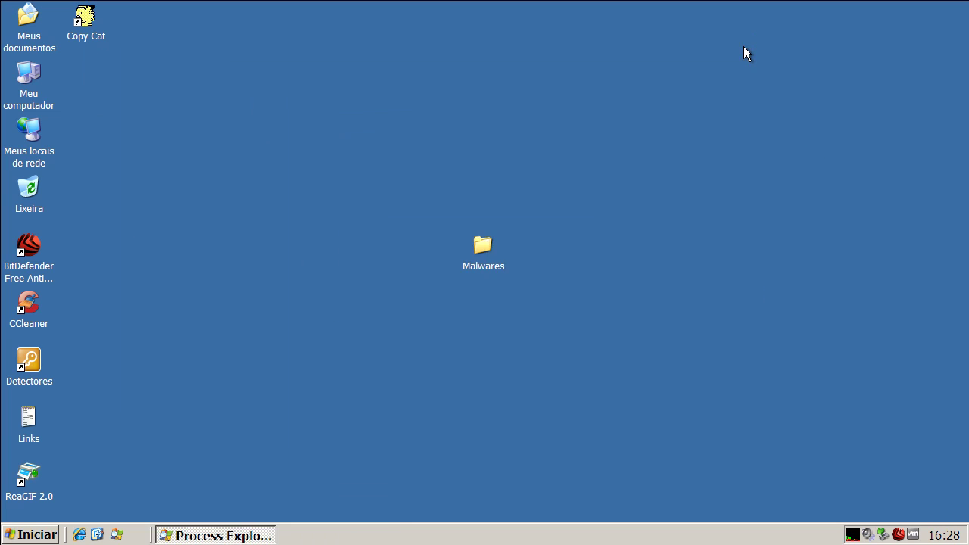
Run a full system scan from BitDefender's security section and review the list of resolved items
right_click(898, 535)
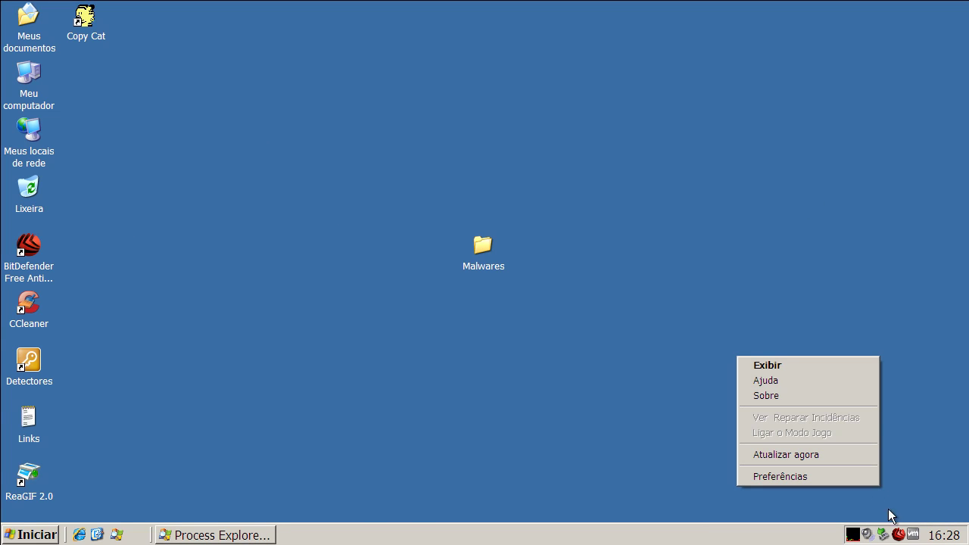
click(778, 366)
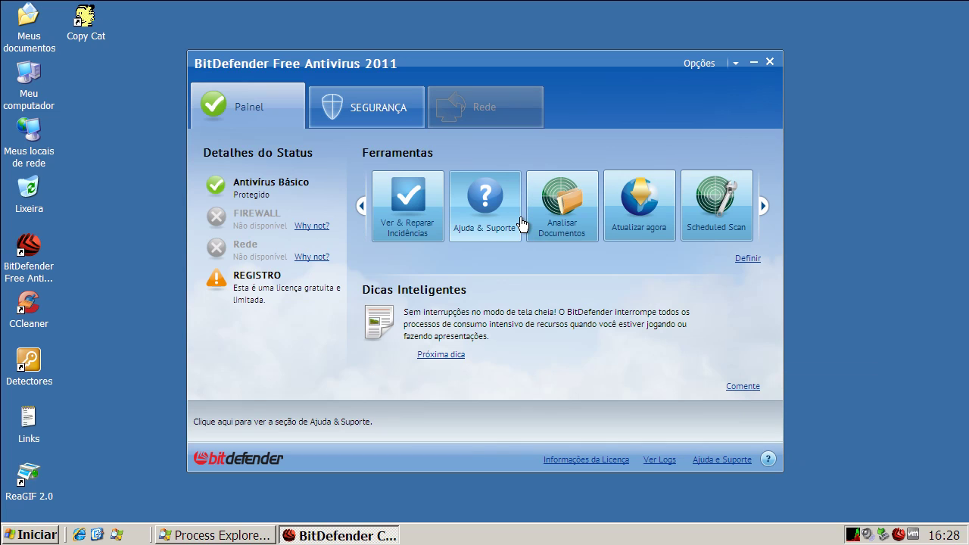
click(266, 189)
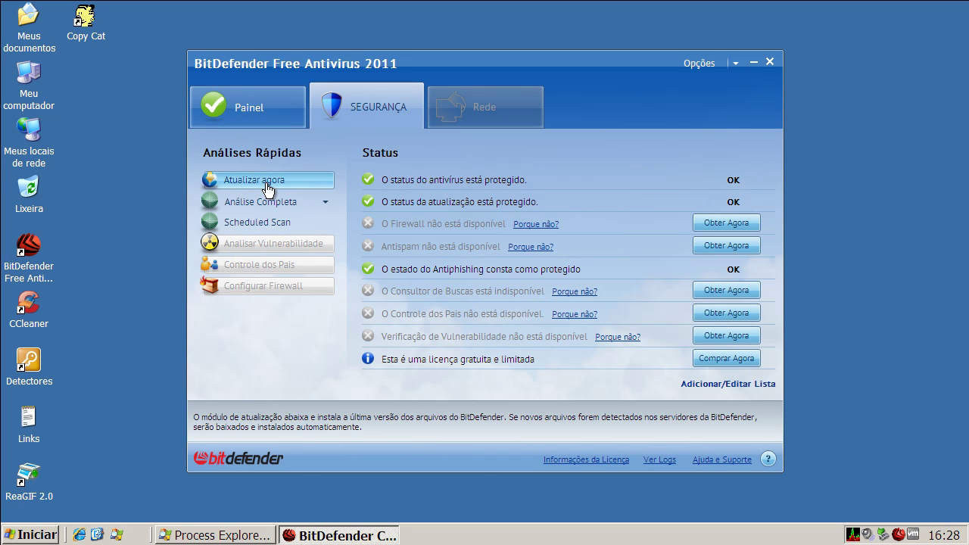
click(326, 203)
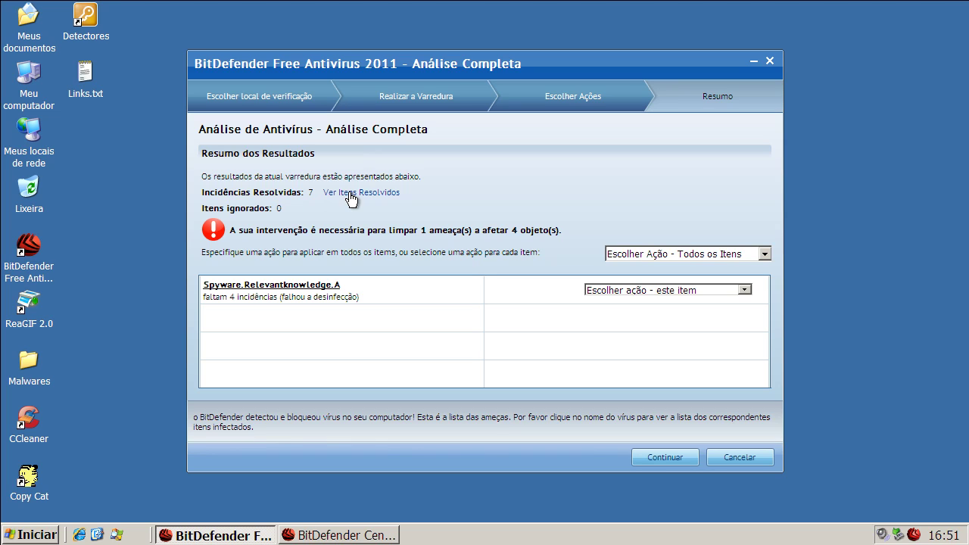
click(350, 194)
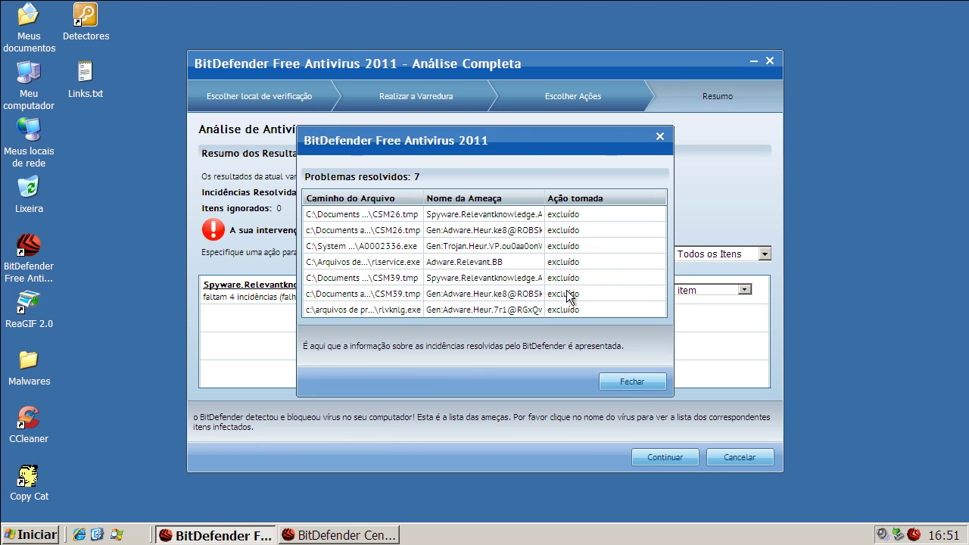
click(629, 385)
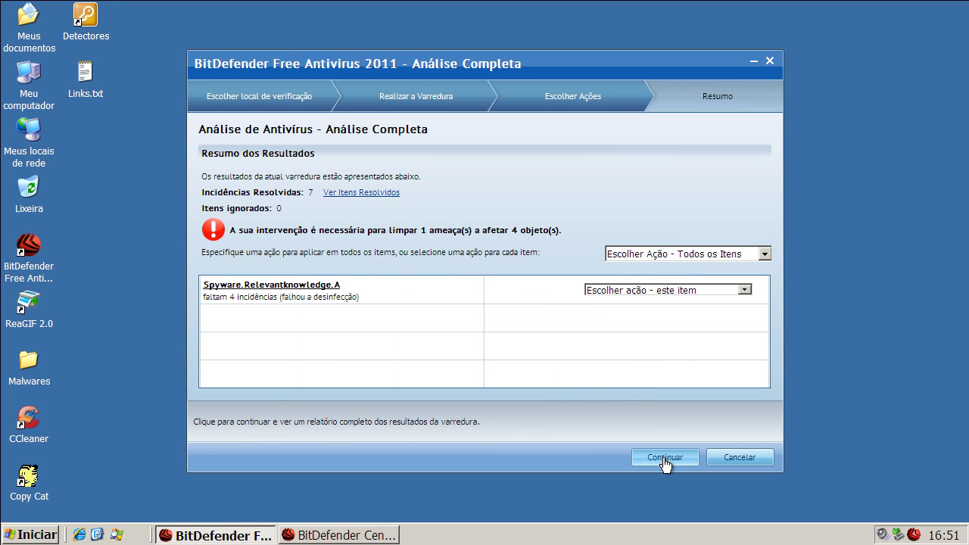
Try to move all remaining Spyware.Relevantknowledge.A items to quarantine and continue to the scan report
click(692, 254)
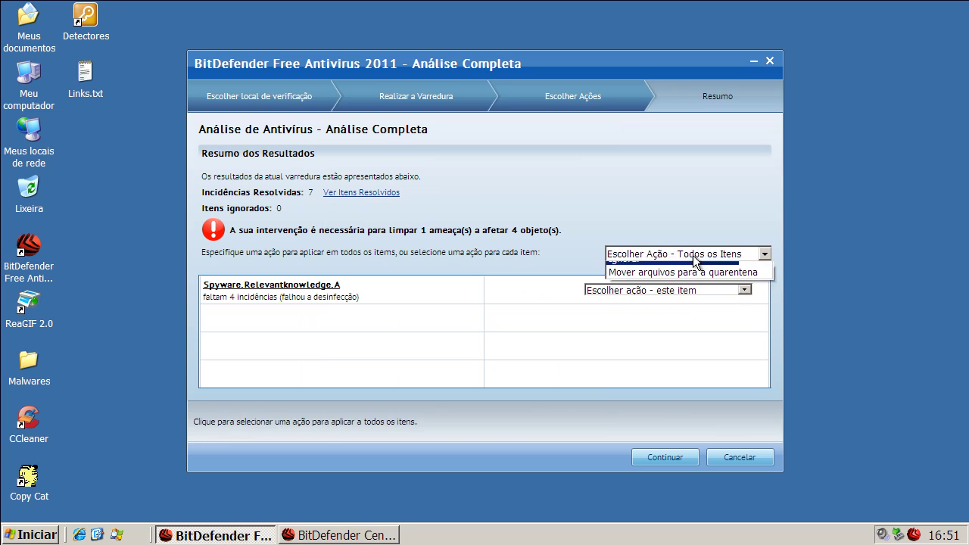
click(694, 257)
click(694, 260)
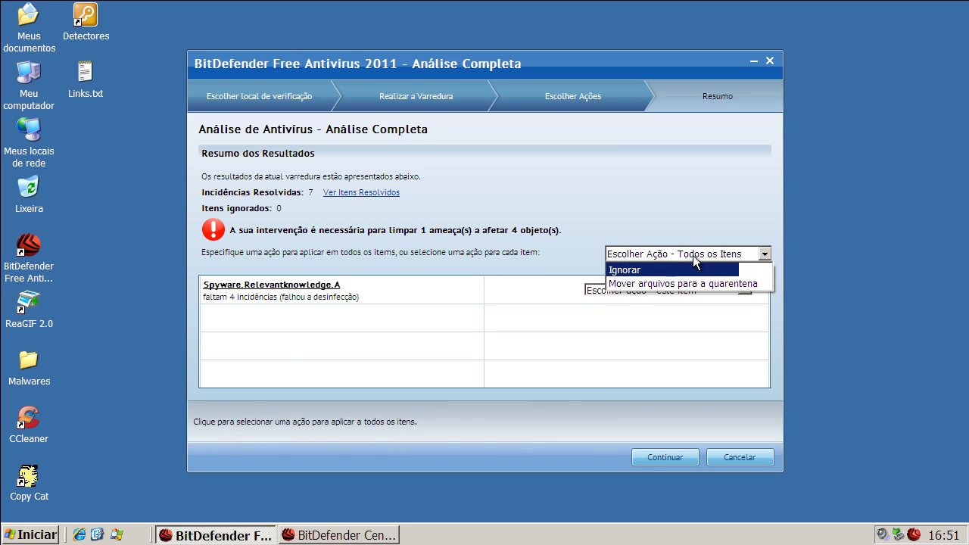
click(695, 280)
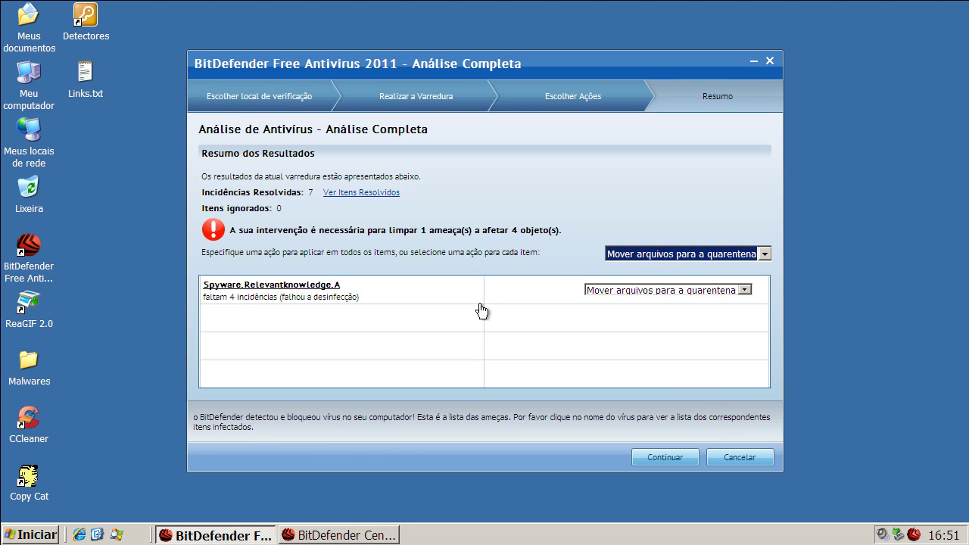
click(651, 460)
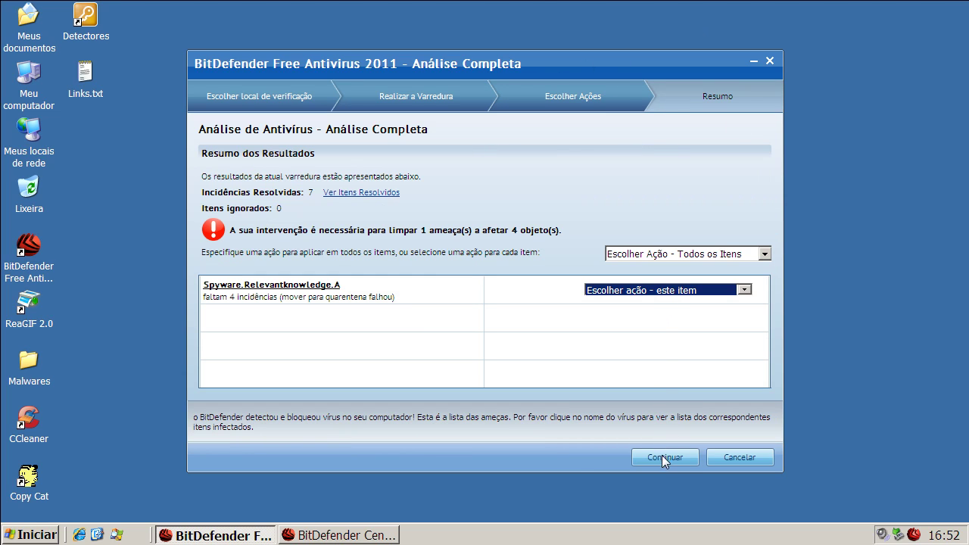
click(664, 459)
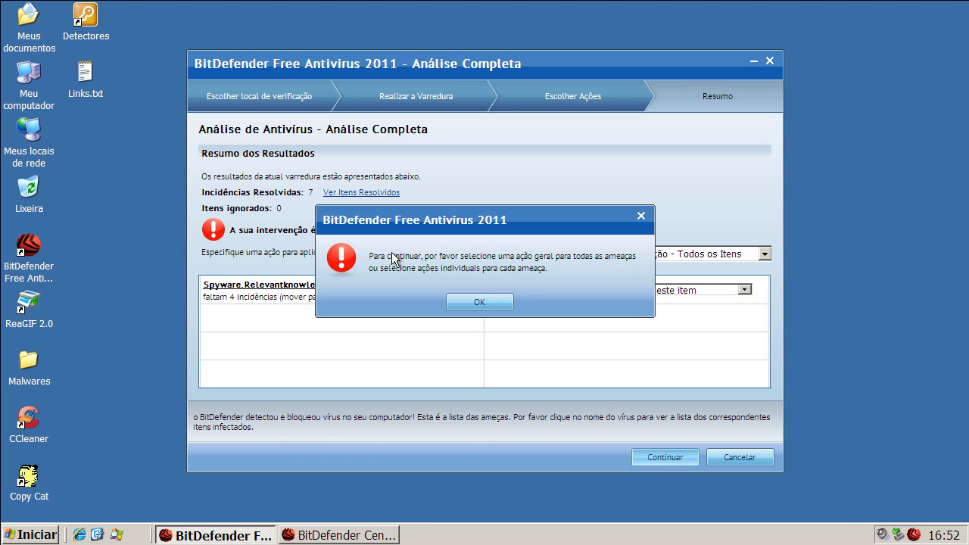
click(488, 300)
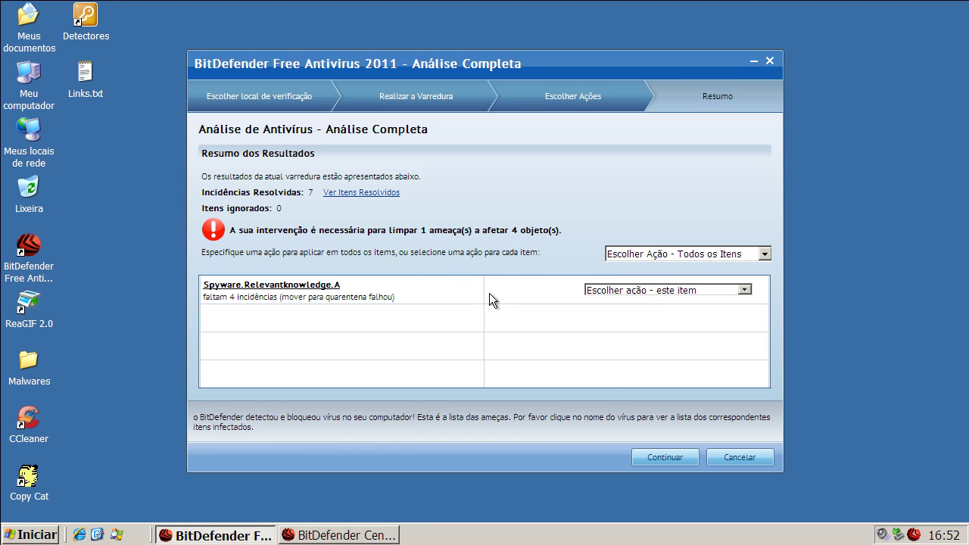
Exit the full scan report without choosing an action for the remaining Spyware.Relevantknowledge.A items and close the BitDefender window
click(676, 254)
click(676, 254)
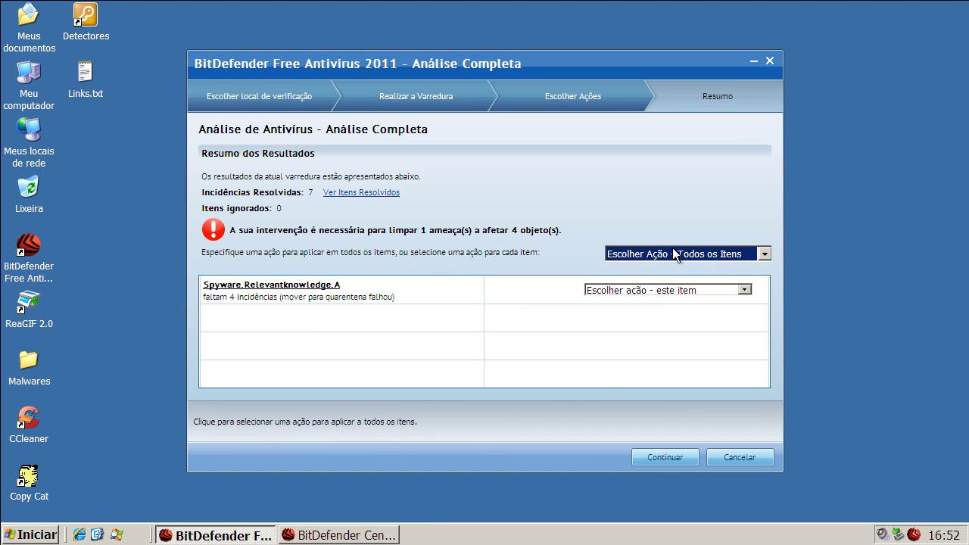
click(769, 60)
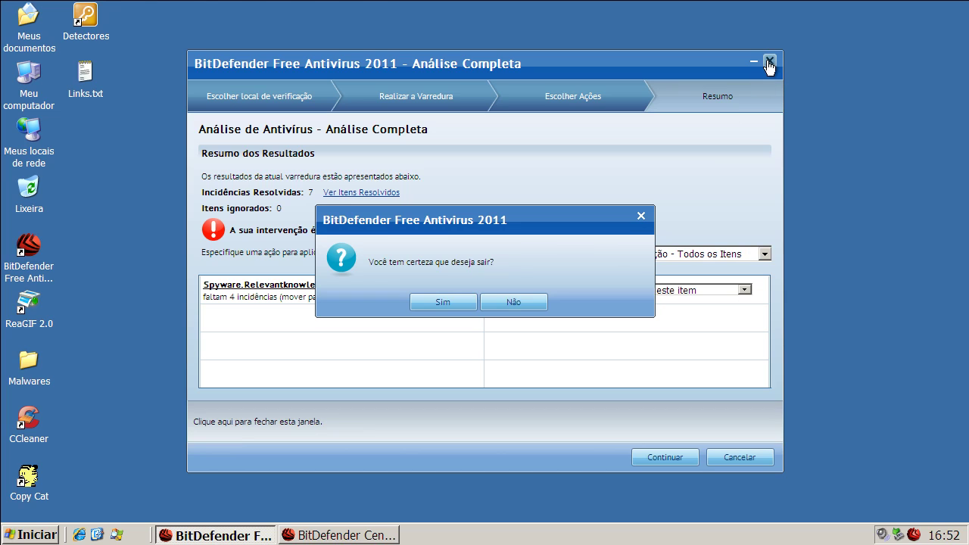
click(450, 302)
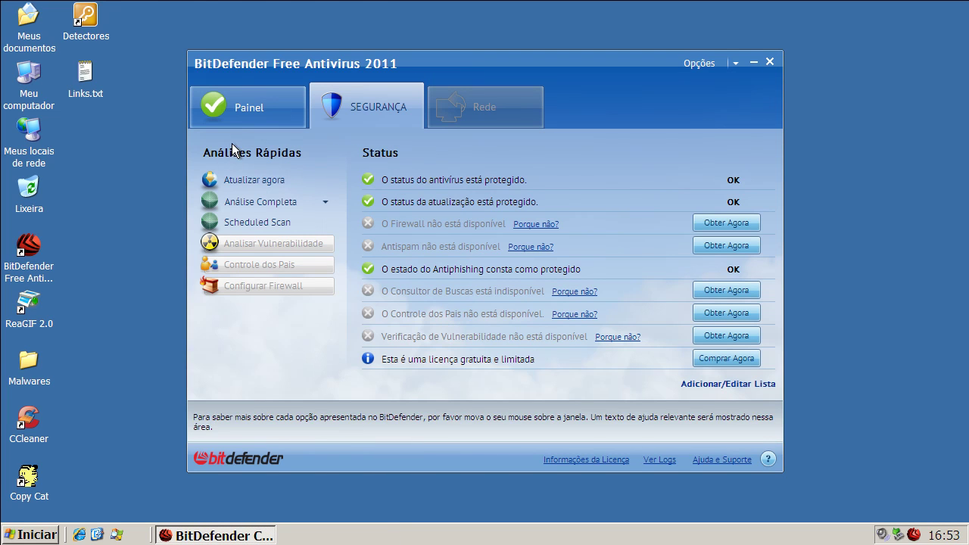
click(768, 62)
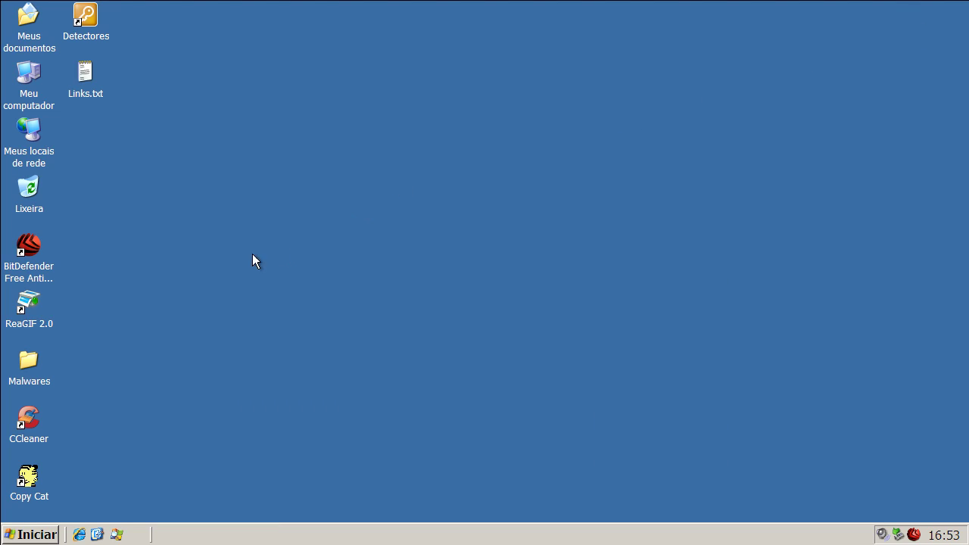
Restart the computer
click(29, 535)
click(84, 511)
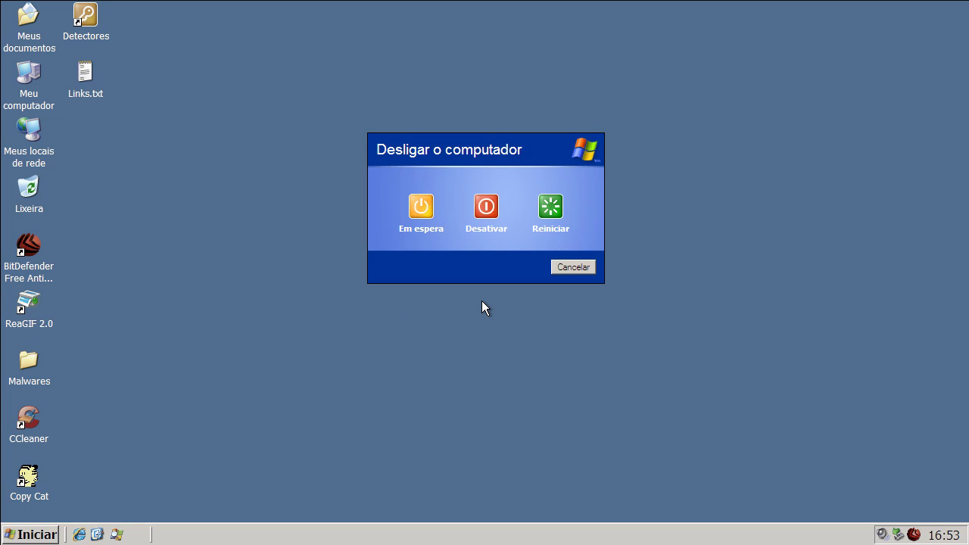
click(553, 211)
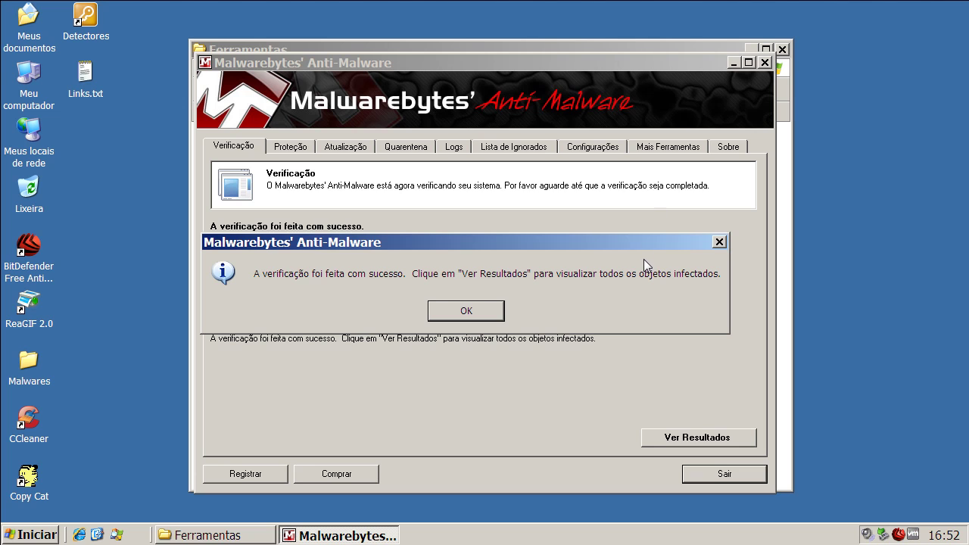
Open the Malwarebytes quick scan results, widen the vendor column, and examine the names of all listed threats
click(489, 312)
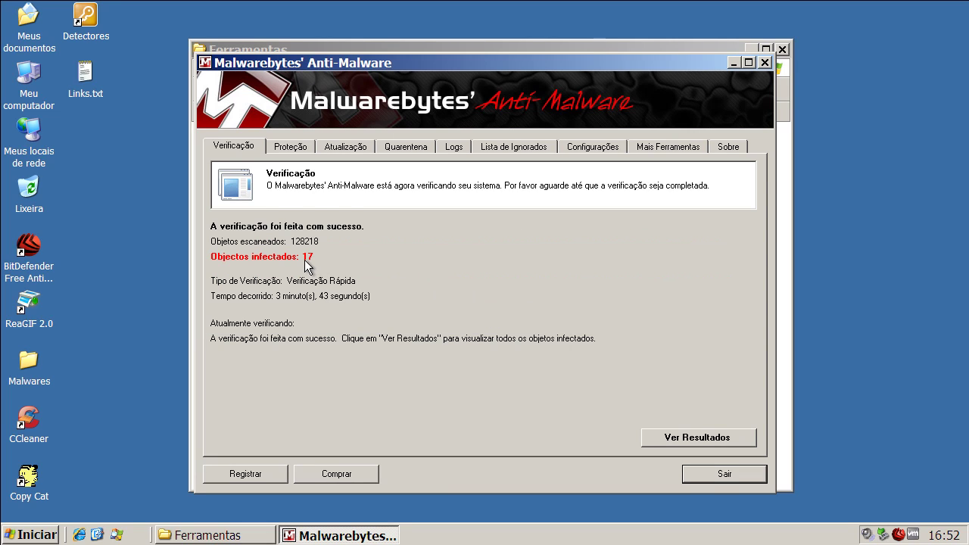
click(673, 439)
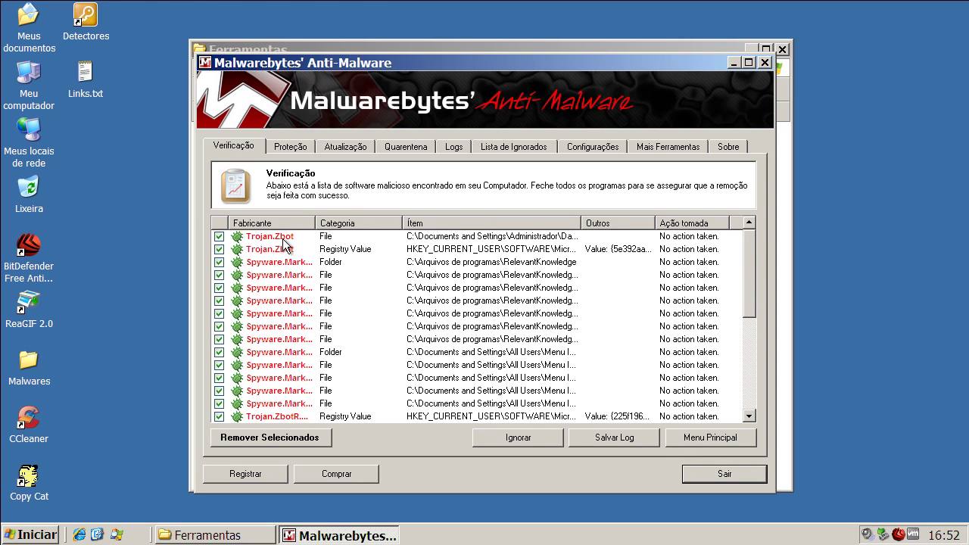
click(283, 239)
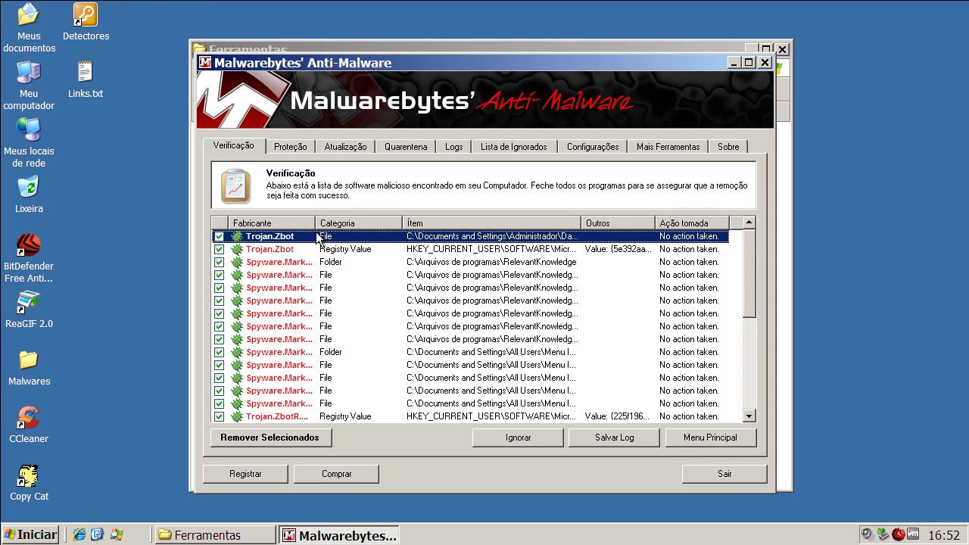
drag(316, 223, 396, 224)
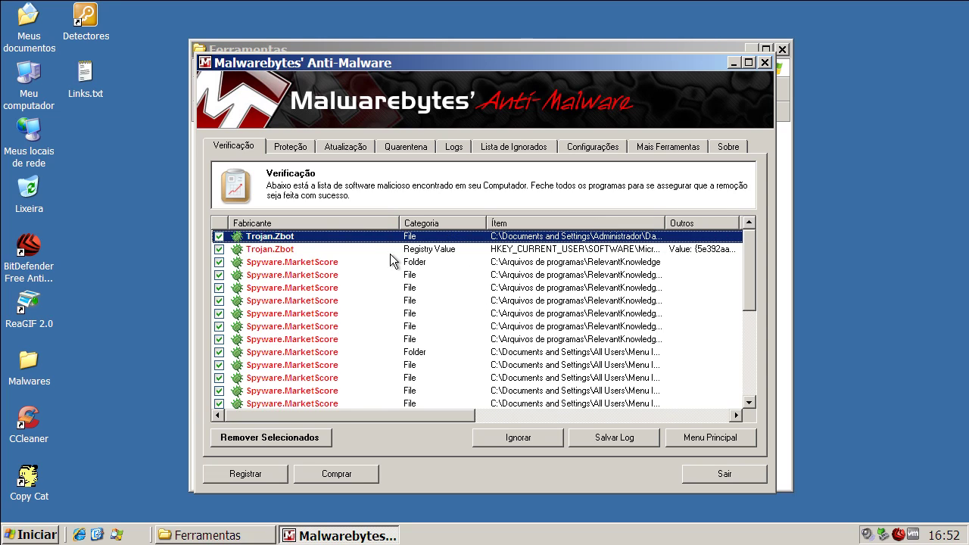
click(333, 265)
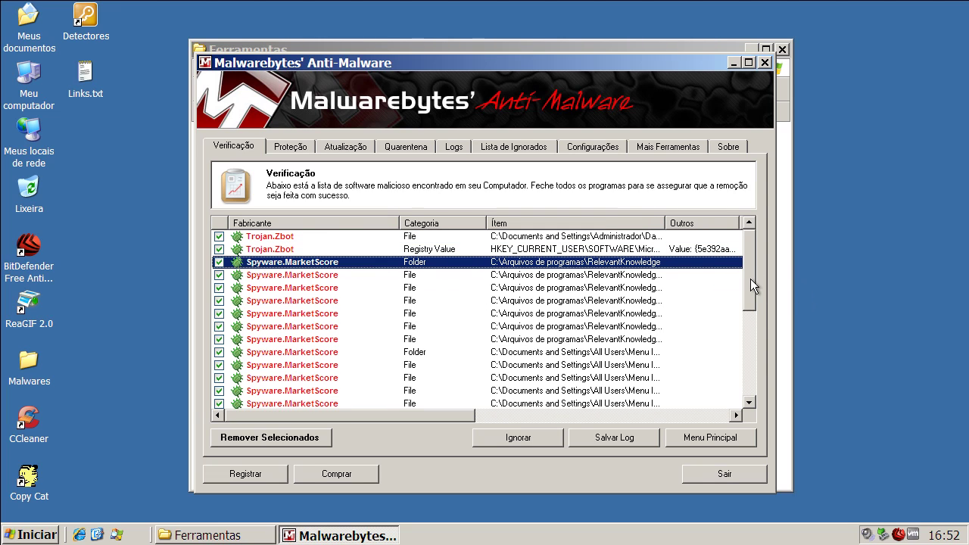
drag(750, 279, 731, 363)
click(314, 390)
click(314, 403)
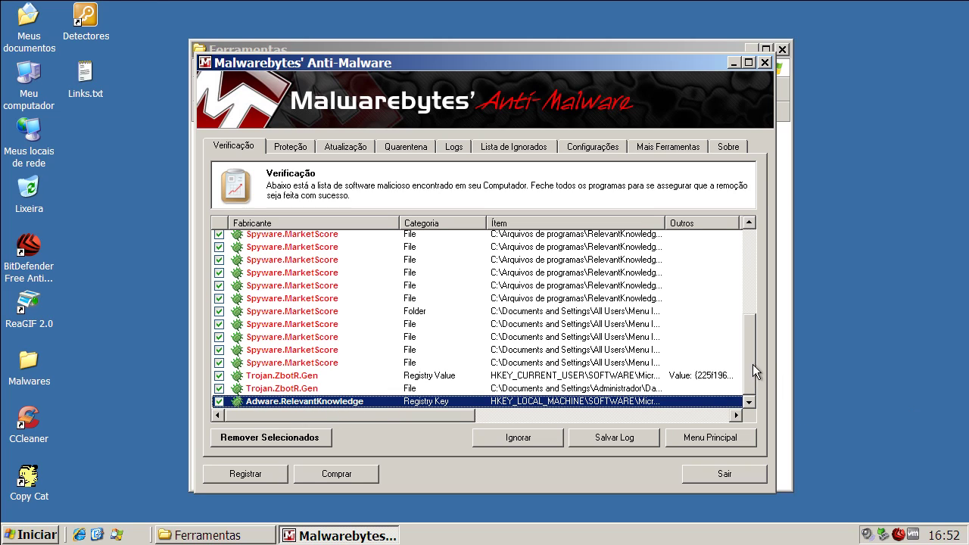
drag(748, 363, 770, 242)
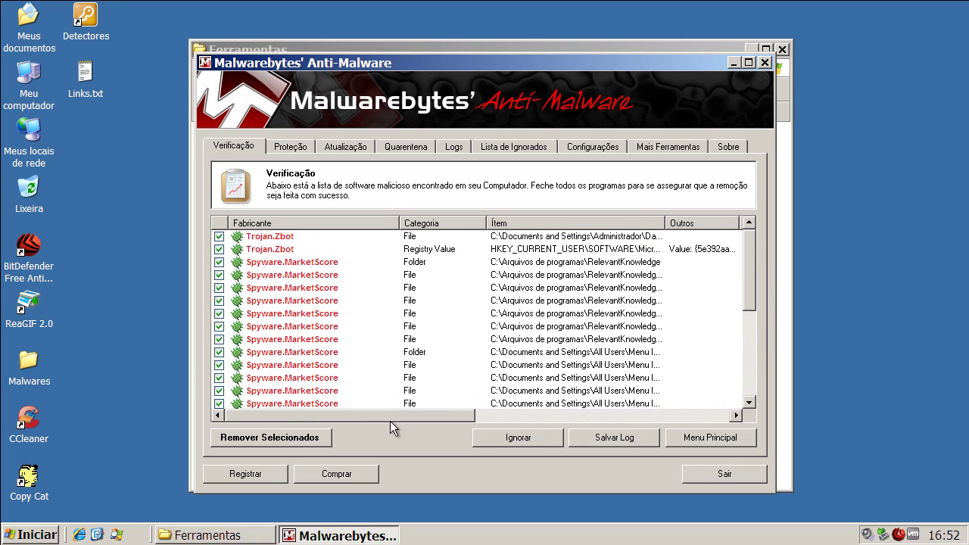
Remove all selected threats with Malwarebytes, then close the removal log and exit the program without restarting
click(253, 439)
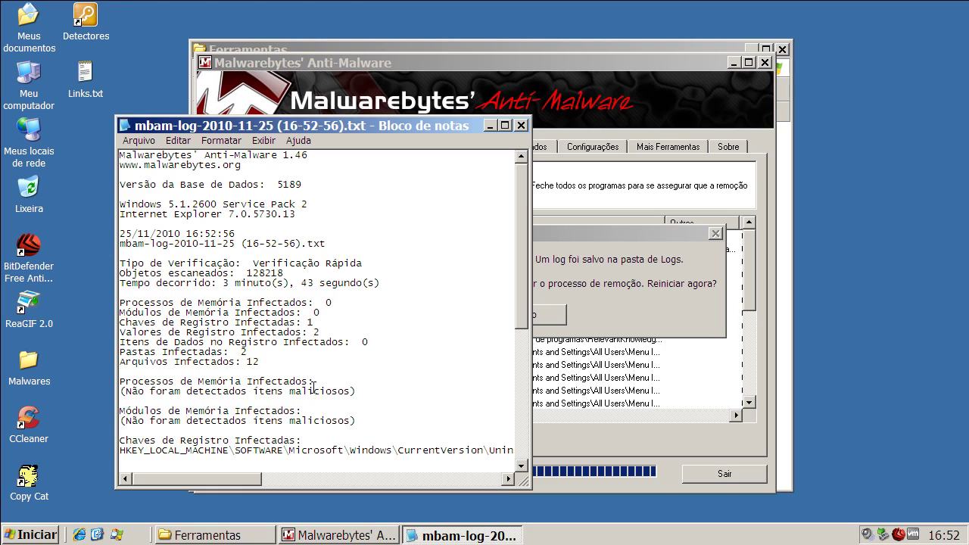
click(523, 126)
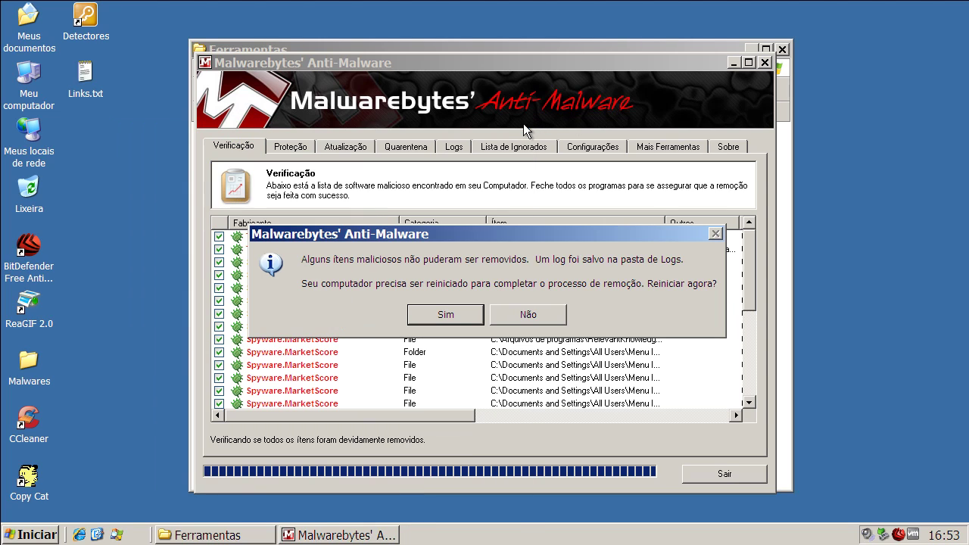
click(514, 318)
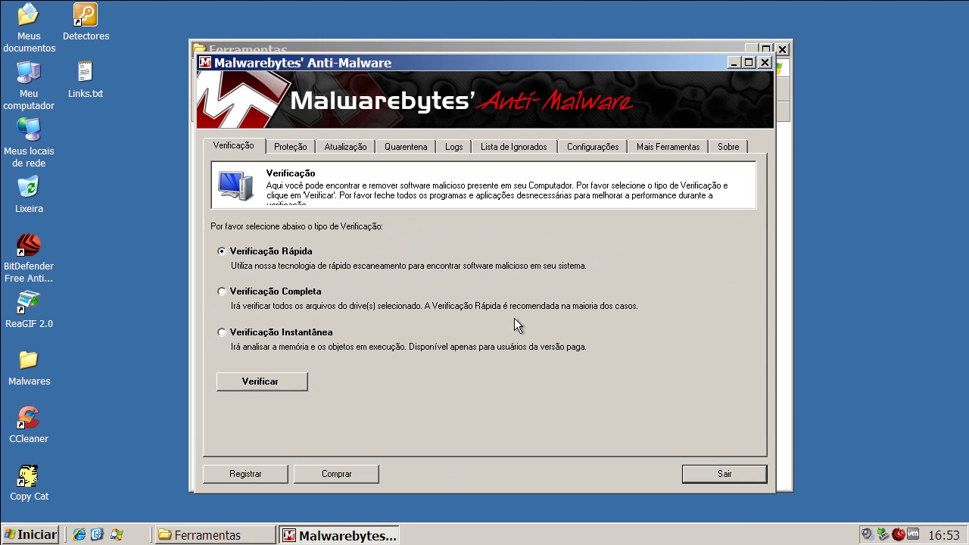
click(727, 477)
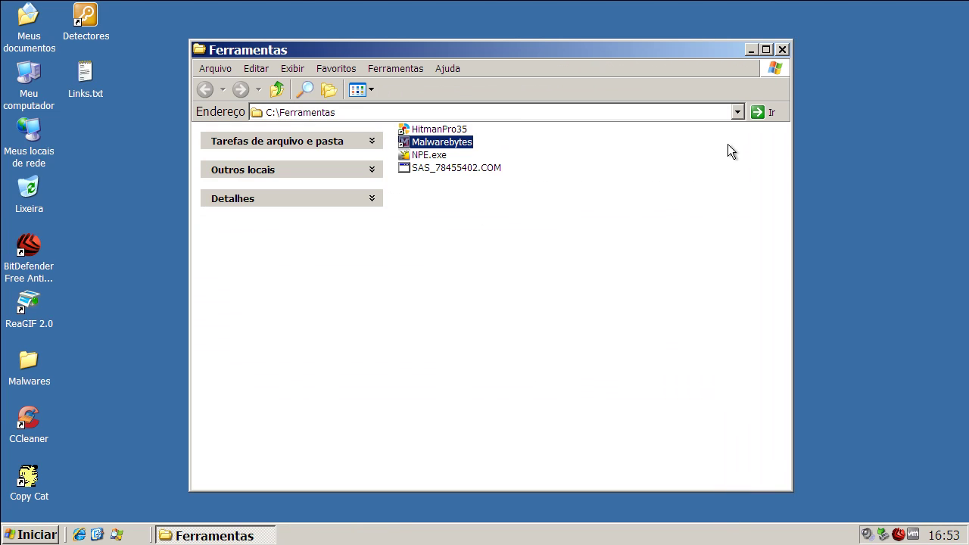
Scan the system with SAS_78455402.COM from the Ferramentas folder and exit SUPERAntiSpyware once the scan is finished
click(439, 171)
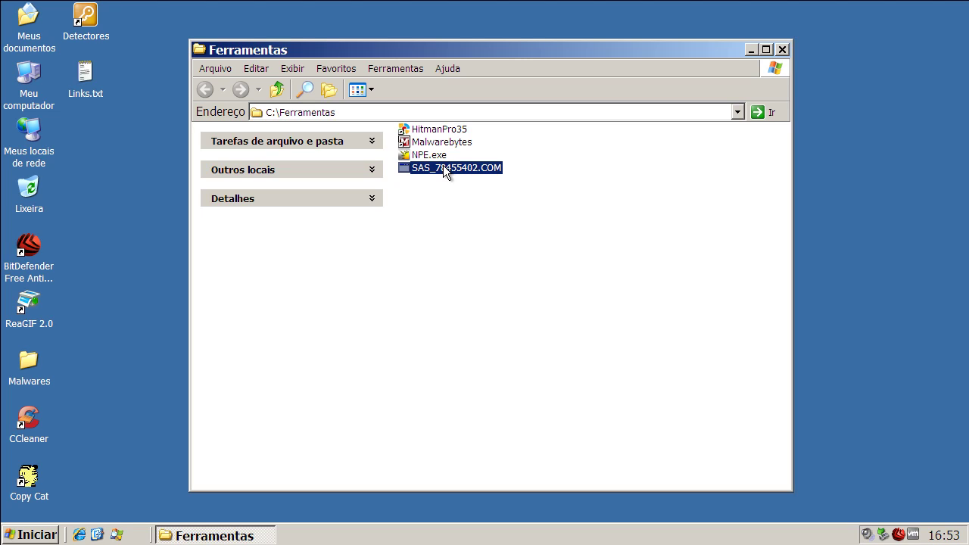
double_click(446, 169)
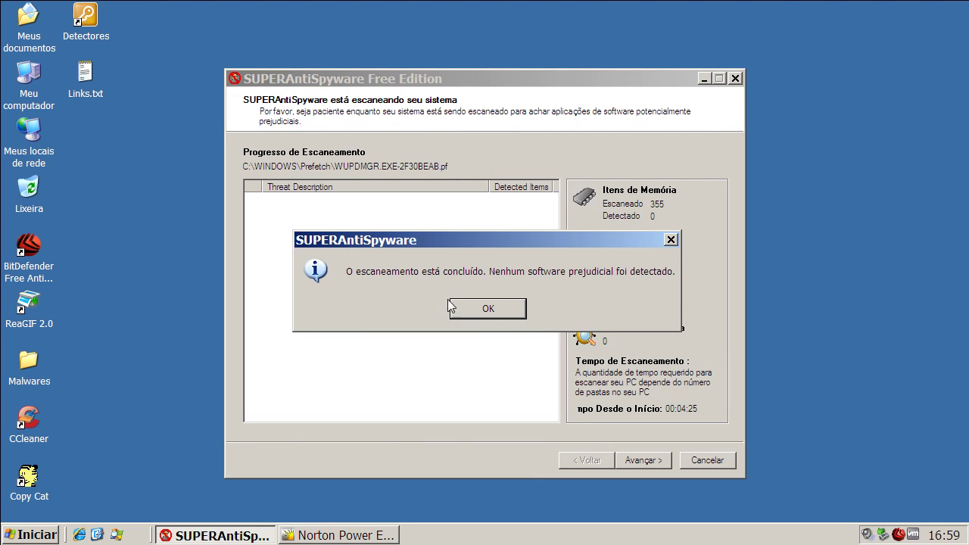
click(487, 310)
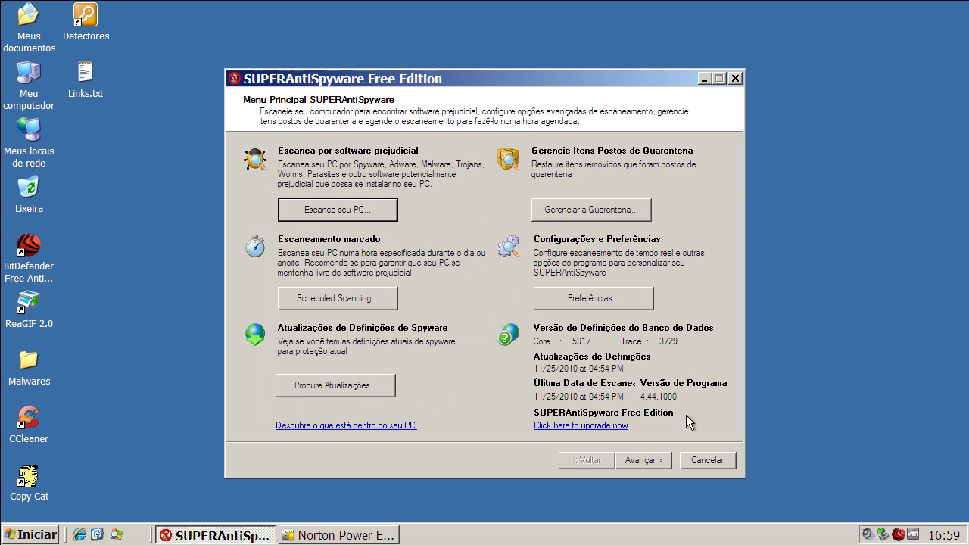
click(697, 461)
Switch to Norton Power Eraser, review the whole list of suspicious files, and close it without fixing any
click(199, 539)
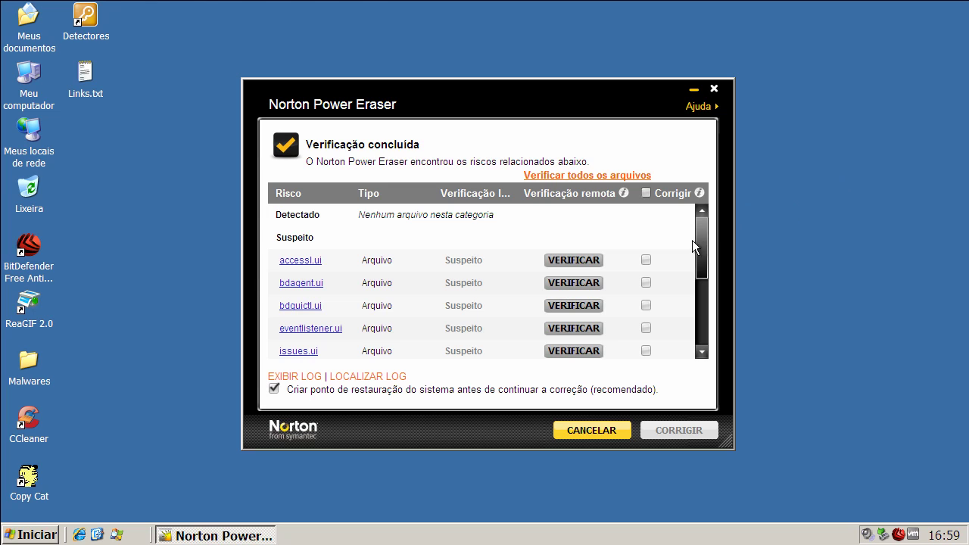
drag(698, 231, 691, 304)
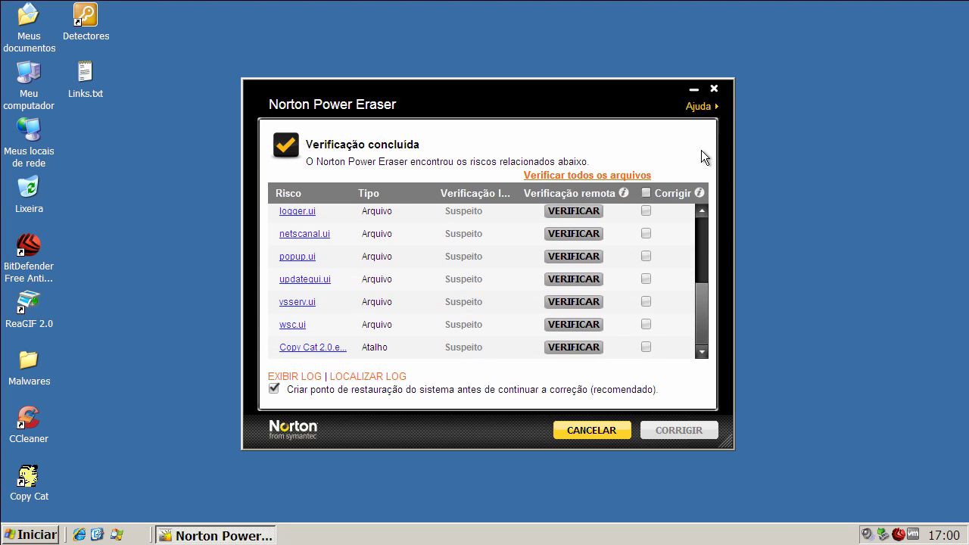
click(714, 90)
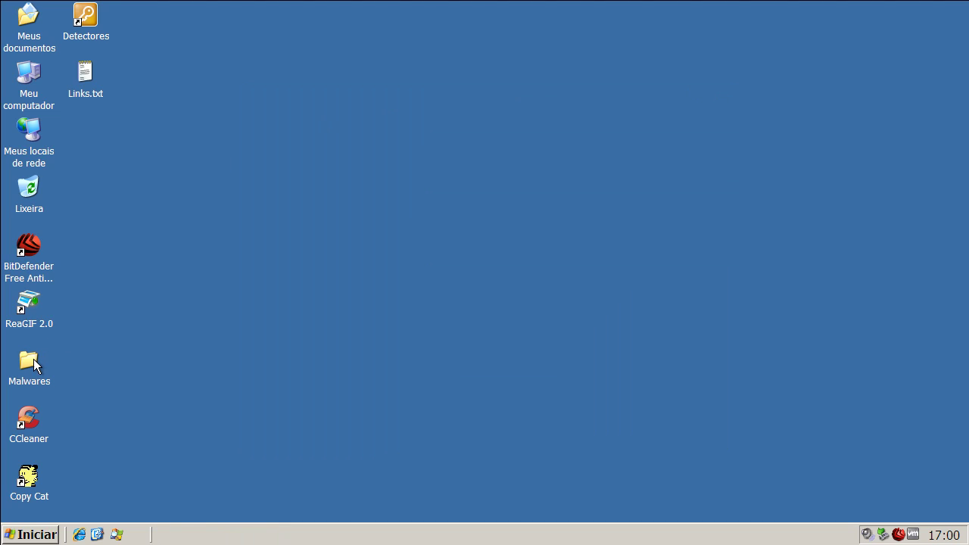
Scan the system with HitmanPro35 from the Detectores shortcut's folder and close the scan summary
double_click(89, 38)
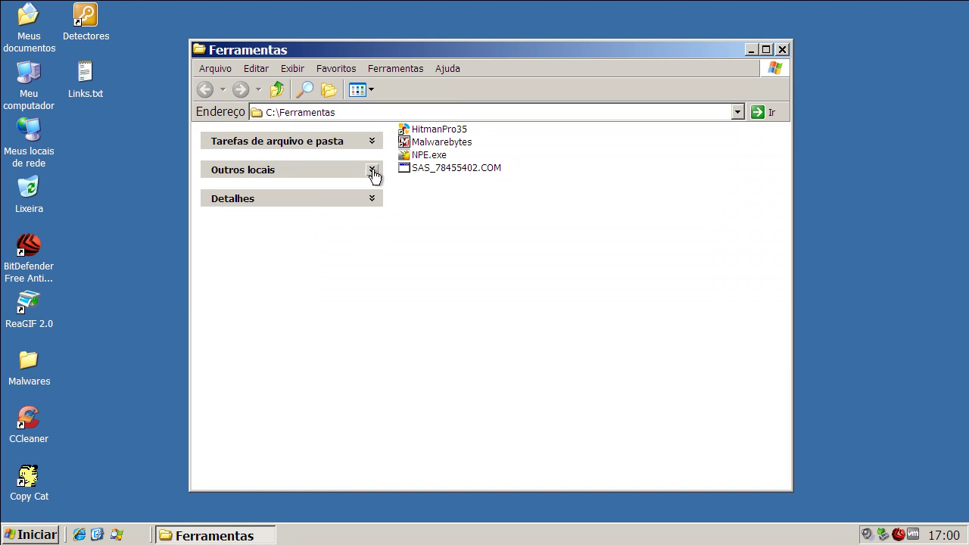
click(432, 132)
double_click(439, 134)
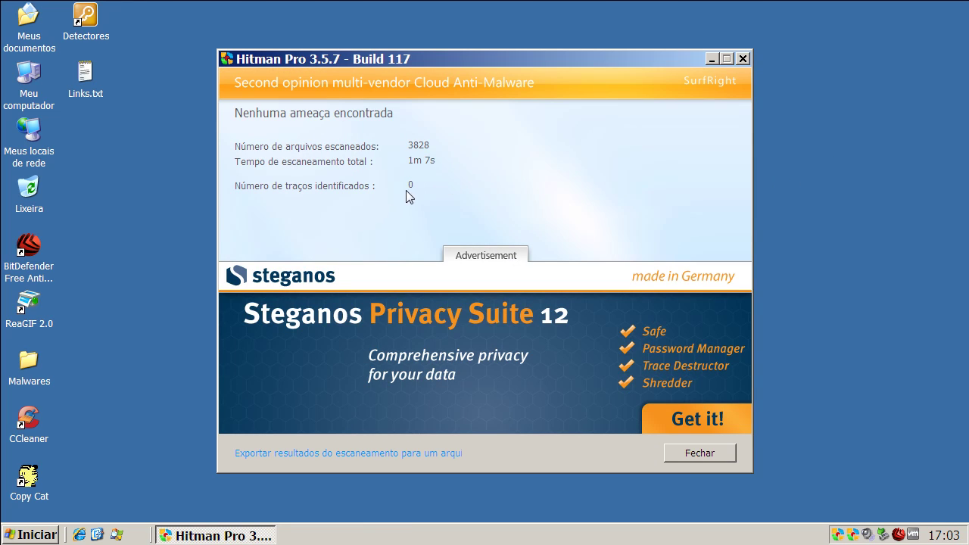
click(693, 455)
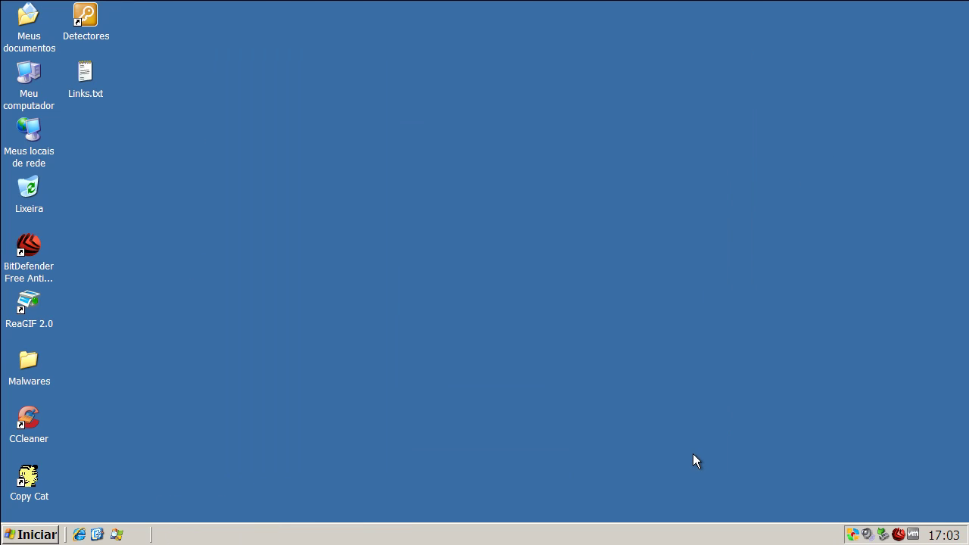
Show the BitDefender main window
right_click(898, 534)
click(796, 417)
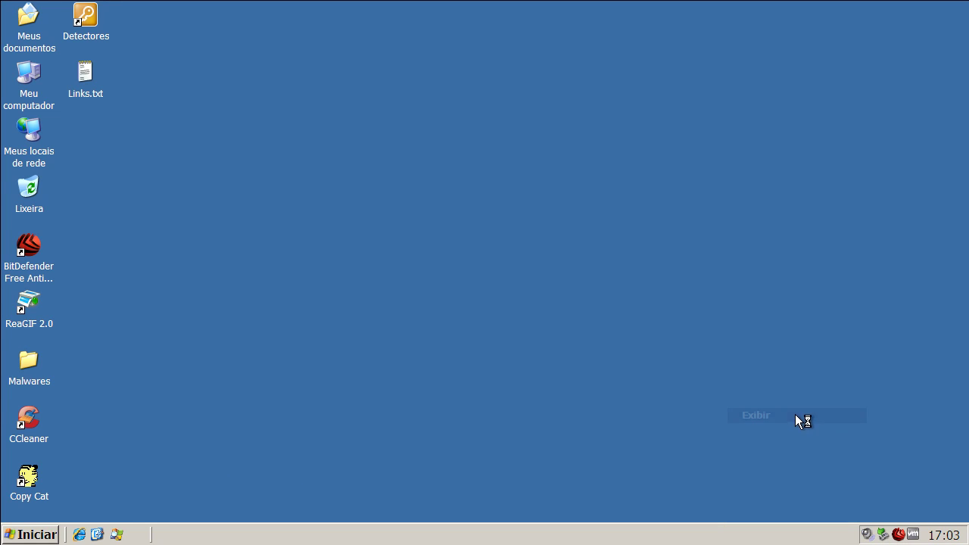